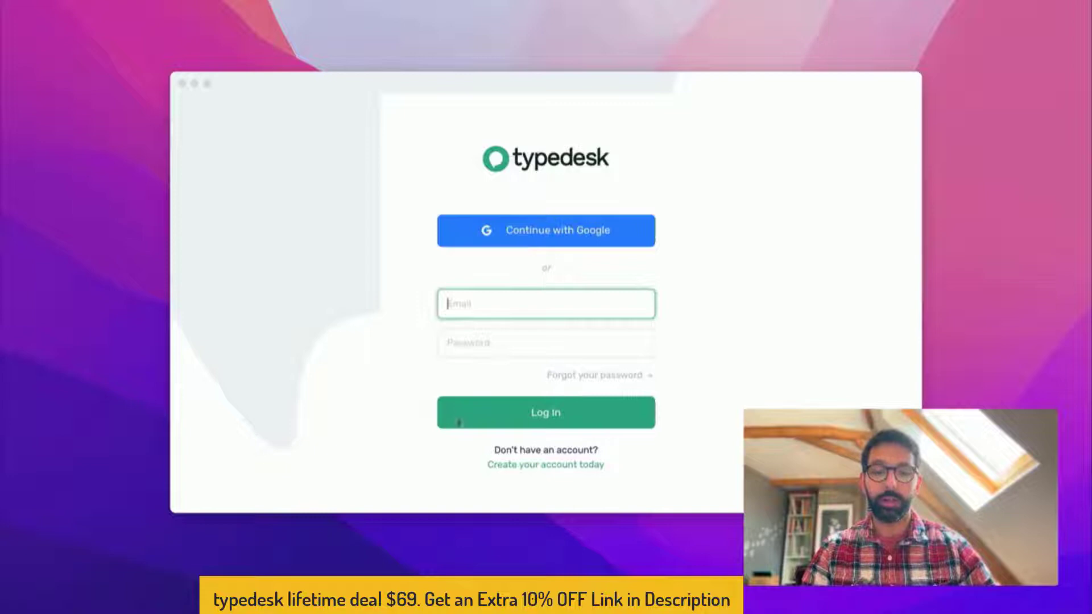
Fill the typedesk sign-up form with an email, password, confirmation and first name, and submit
click(520, 466)
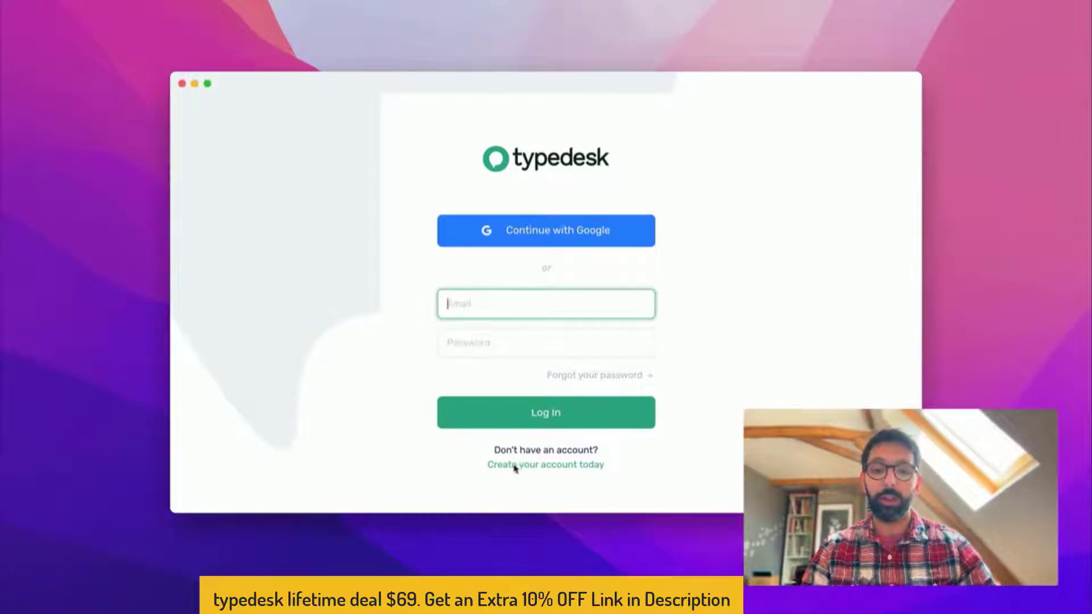
click(510, 466)
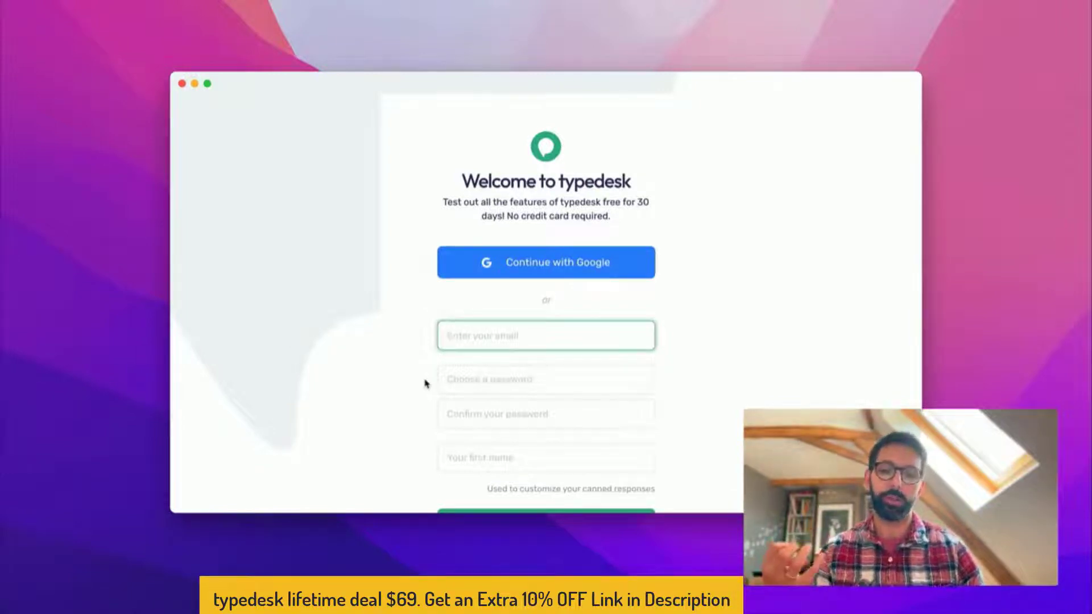
scroll(425, 384, down, 2)
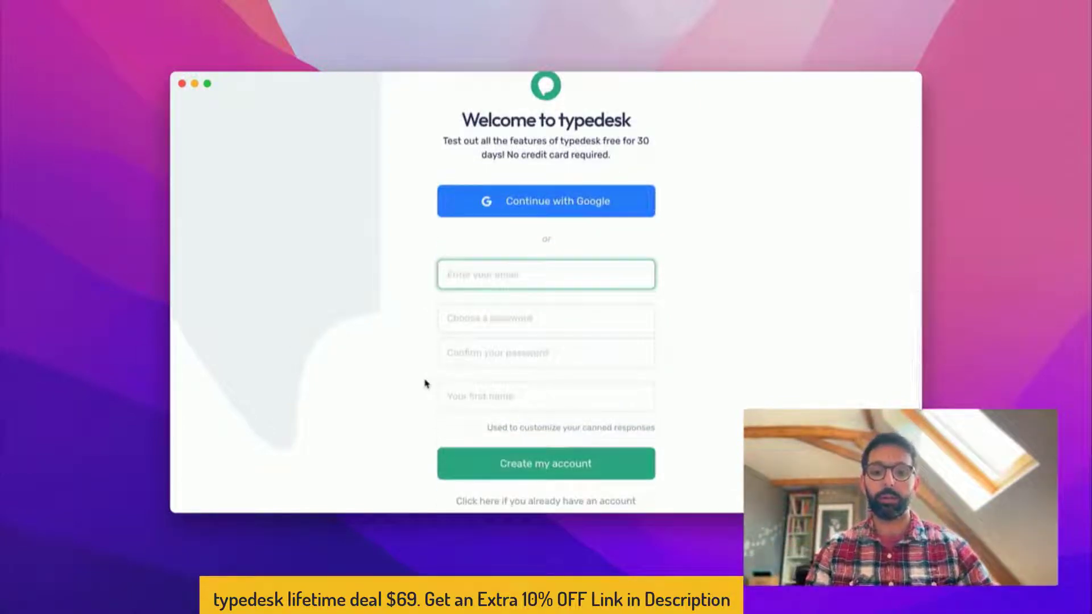
text(mlke@demo.com)
key(Tab)
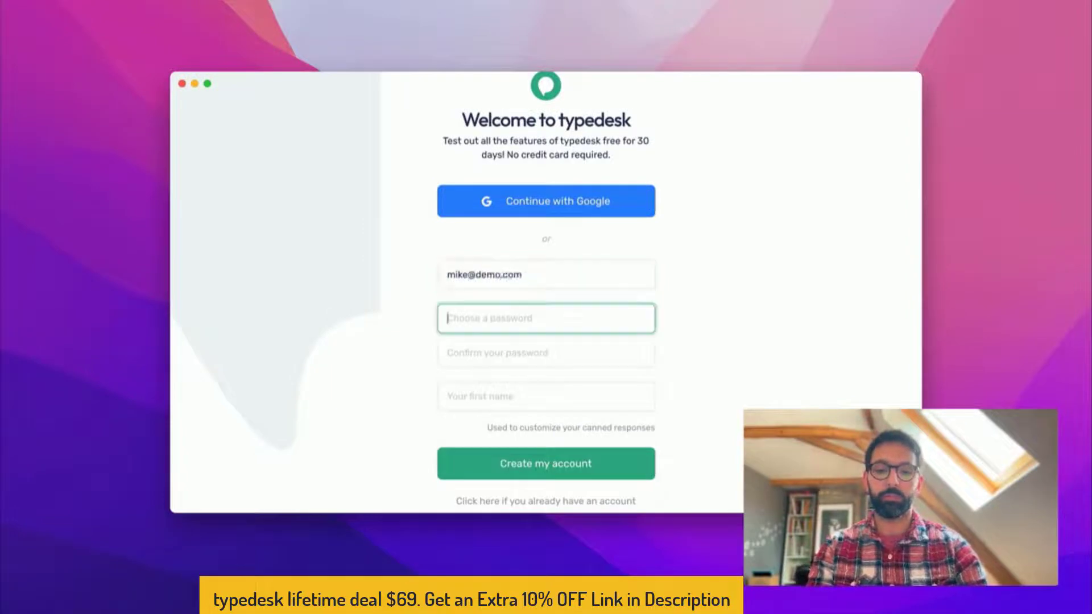
text(•••••••••)
key(Tab)
text(••••••••)
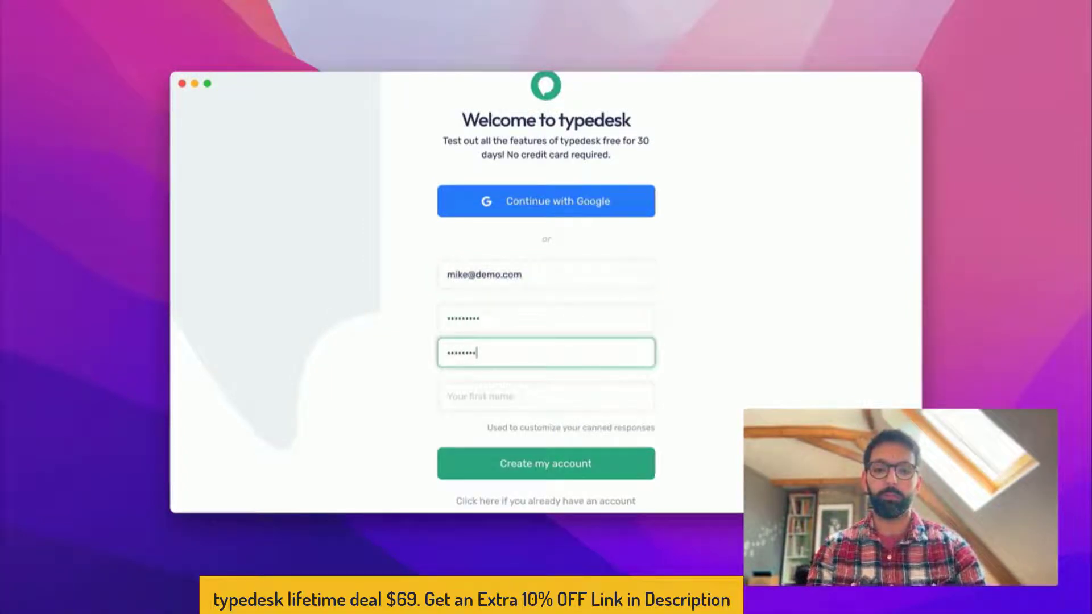
key(Tab)
text(Michel)
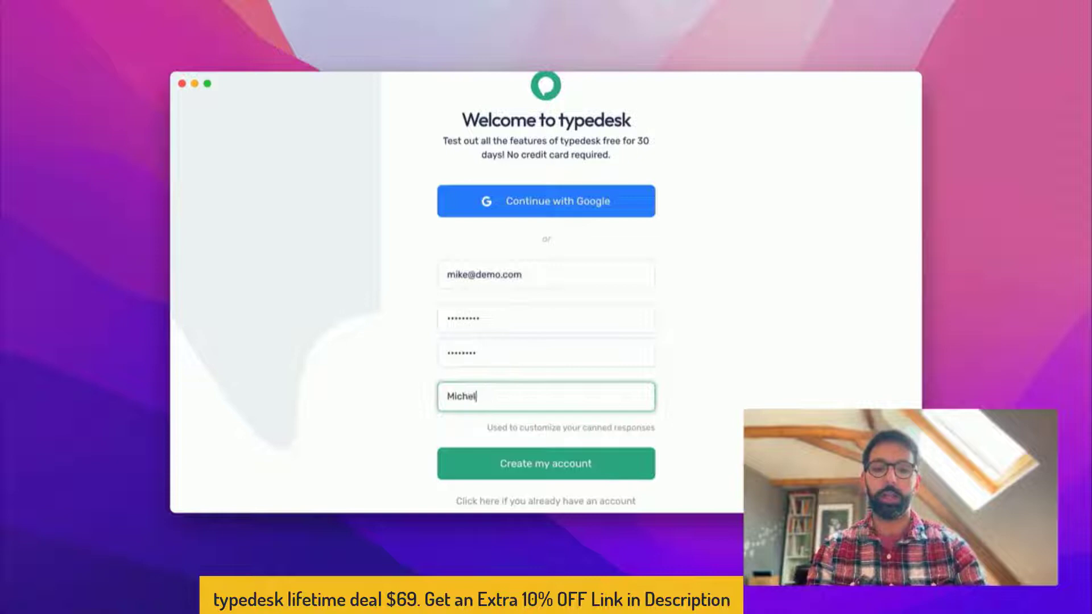
click(478, 478)
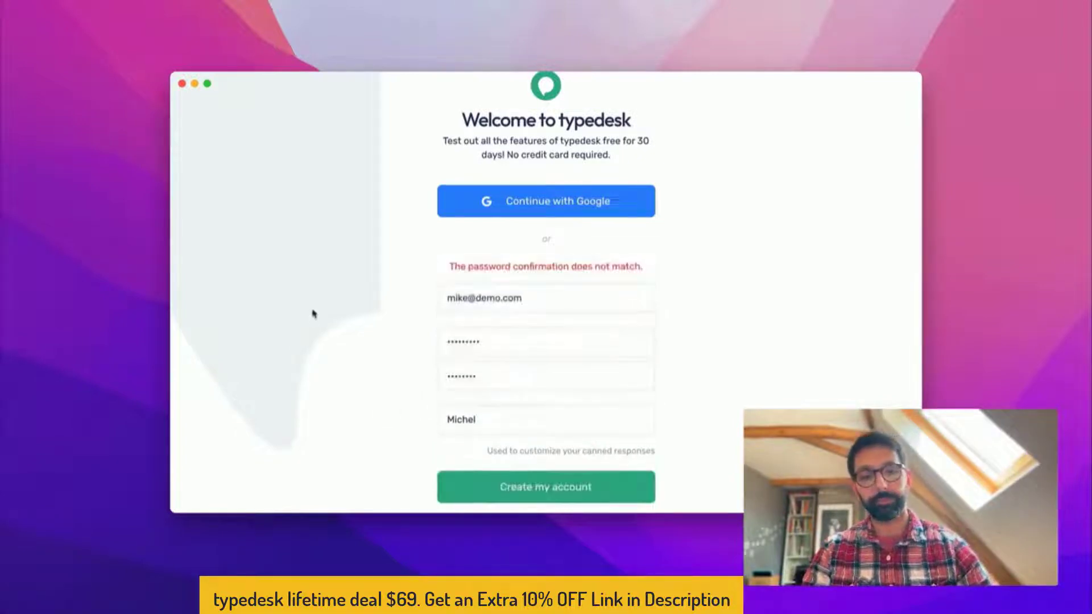
Retype the password and its confirmation so they match, and submit the account
double_click(518, 343)
text(••••••••)
key(Tab)
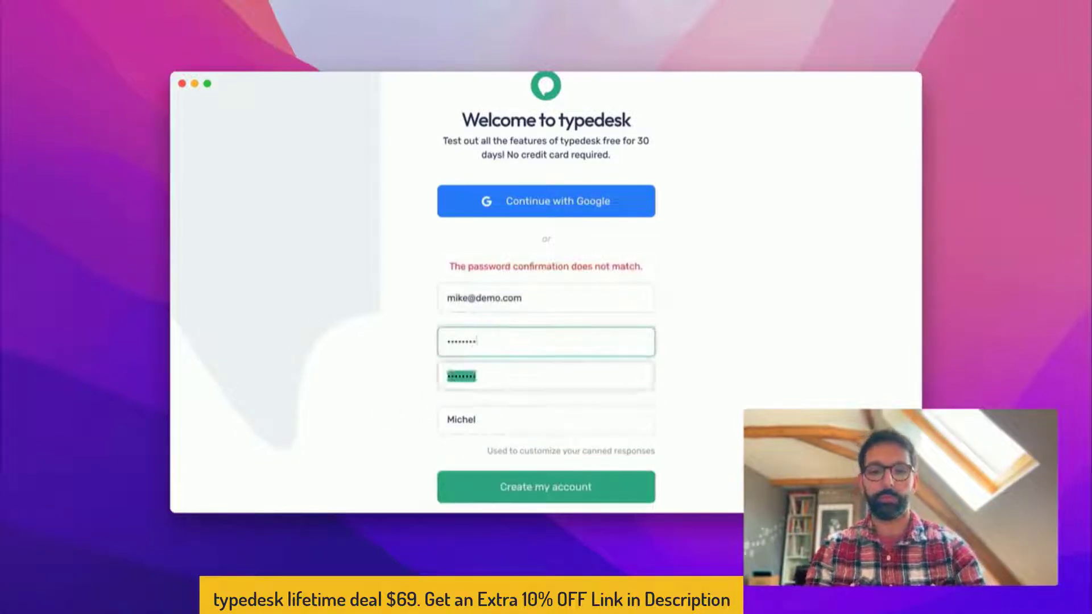
text(••••••••)
key(Return)
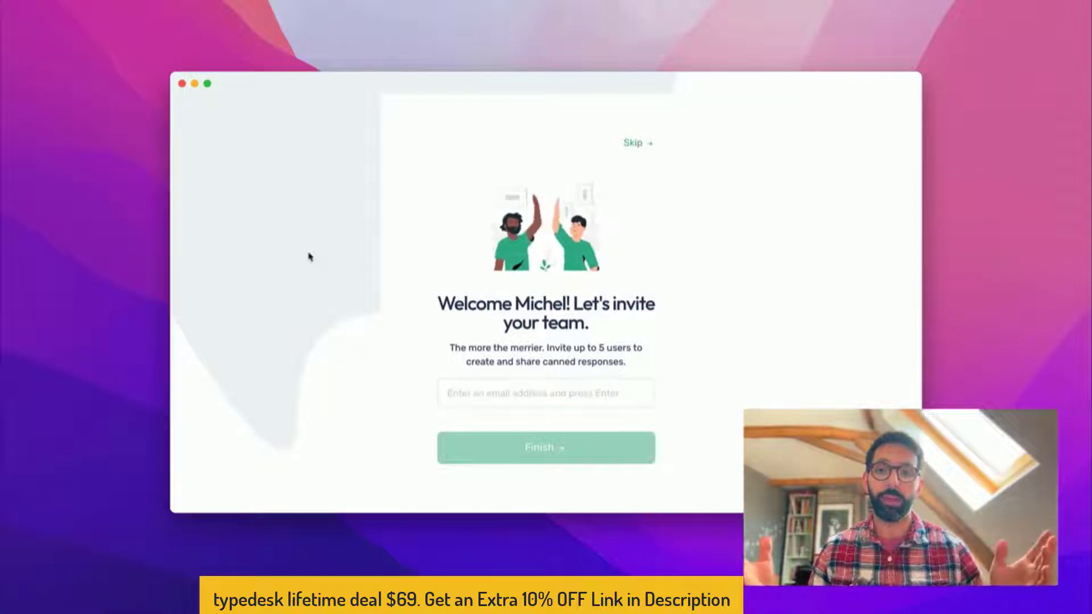
Add a teammate's typedesk.com e-mail address to the invite list and finish team setup
click(453, 392)
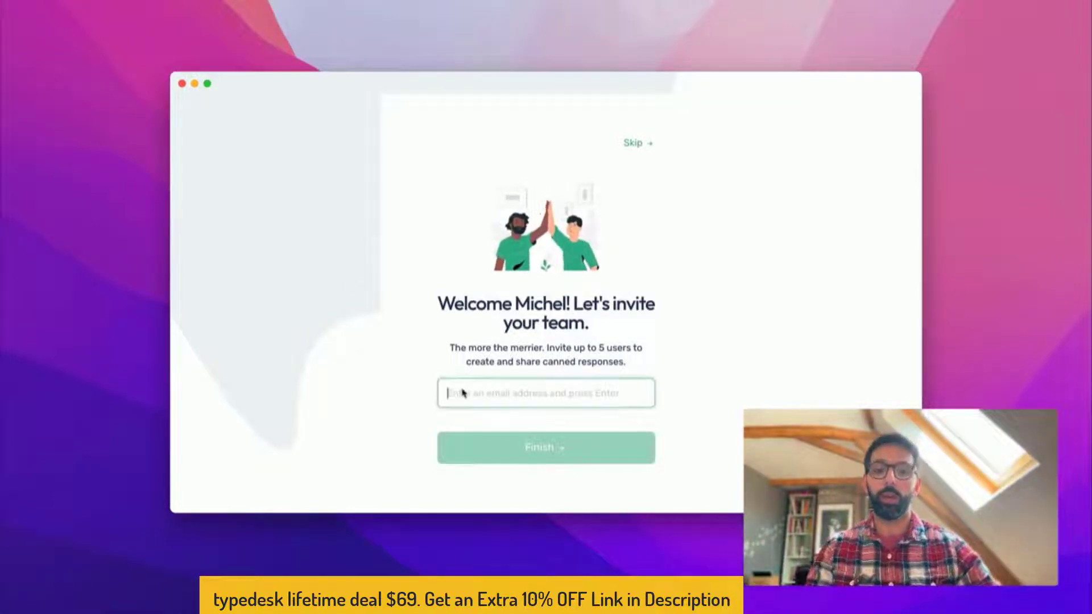
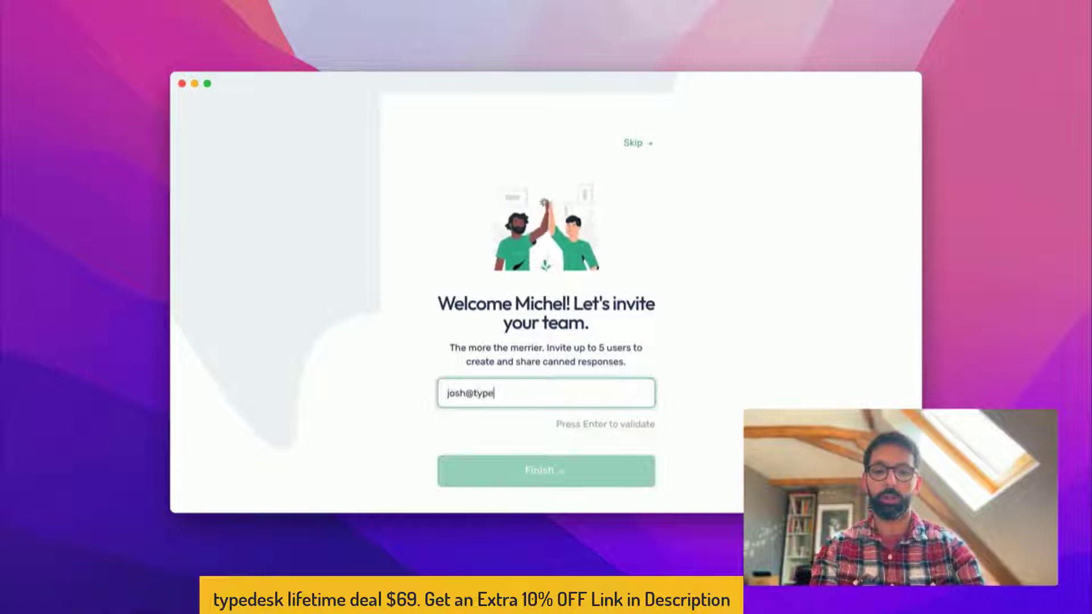
key(Return)
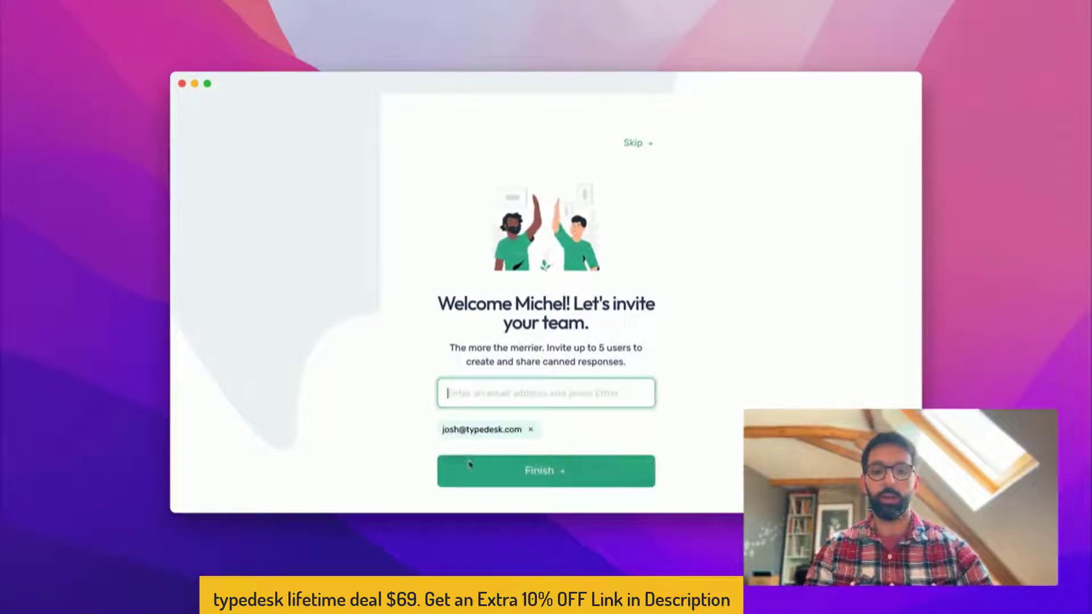
click(470, 463)
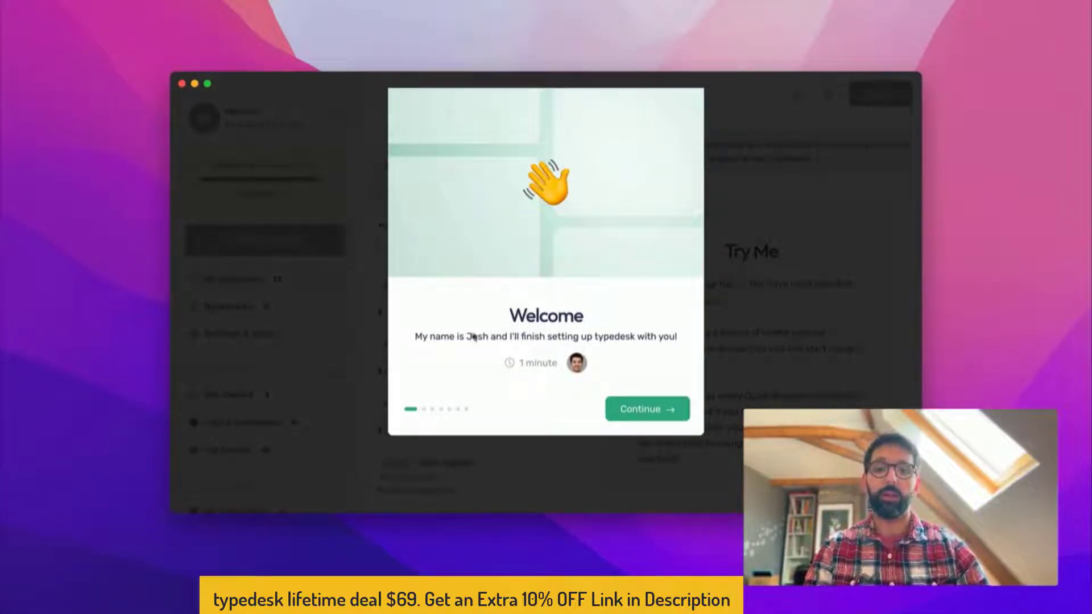
In the quick shortcuts tour step, type /eml twice to test the email-address expansion
click(658, 410)
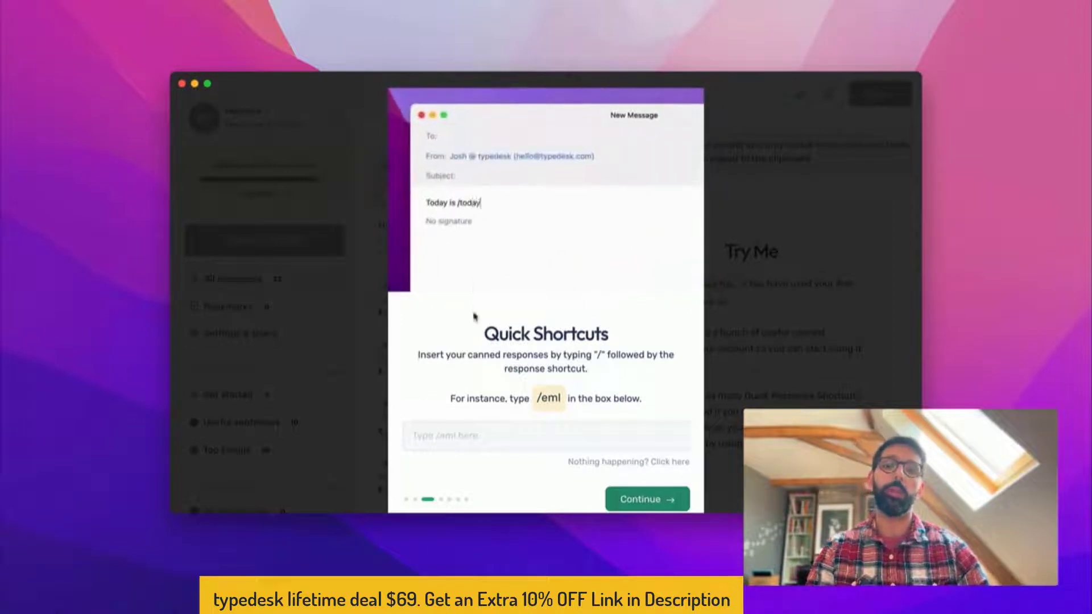
click(467, 449)
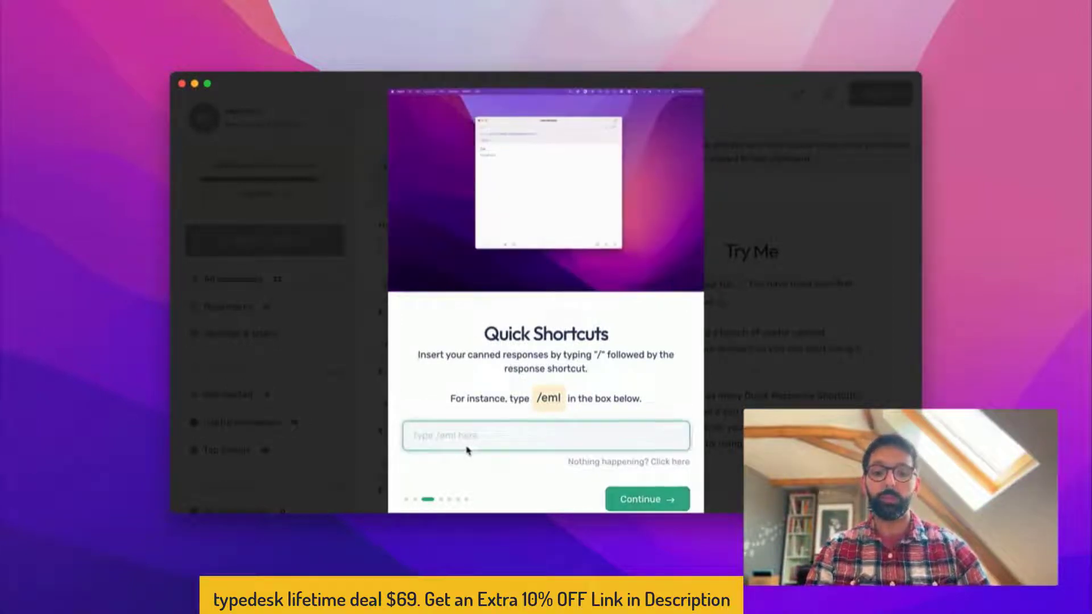
text(/eml)
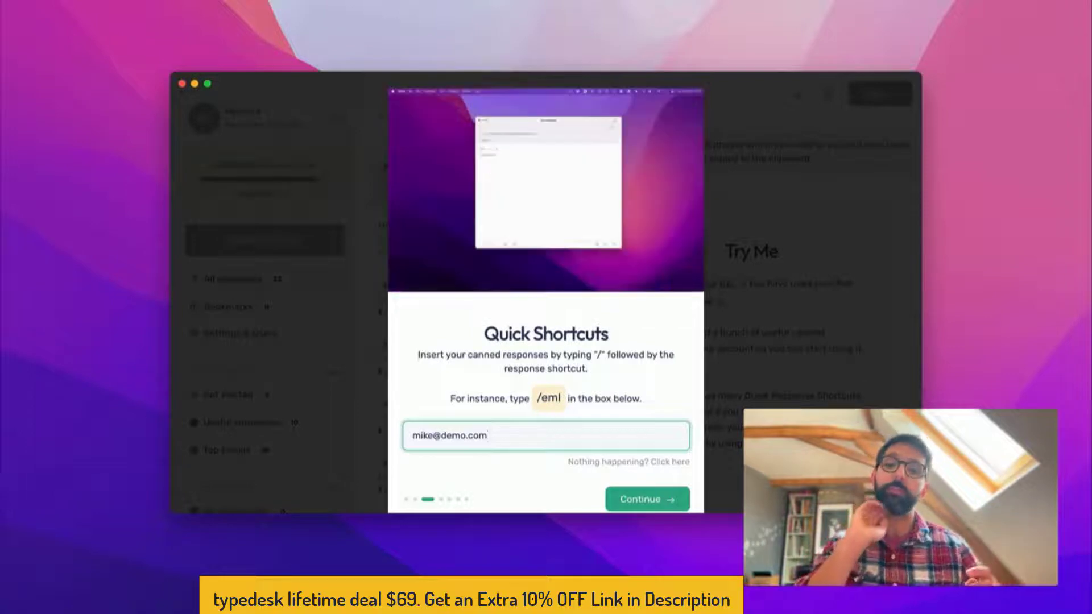
triple_click(465, 437)
text(/eml)
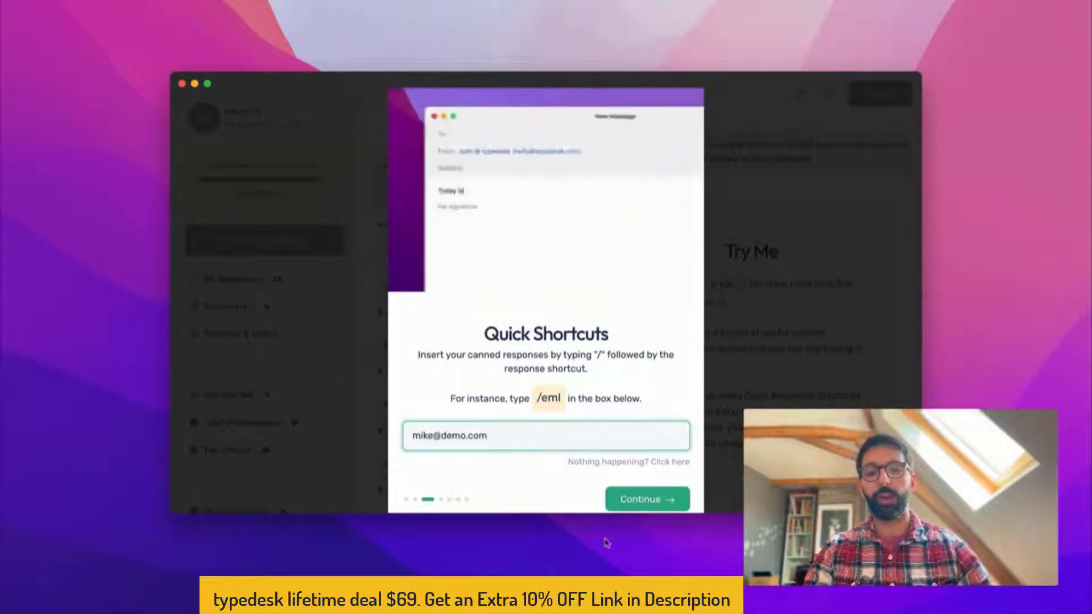
Step through the works-everywhere, team collaboration and custom variables pages and finish the tour
click(643, 499)
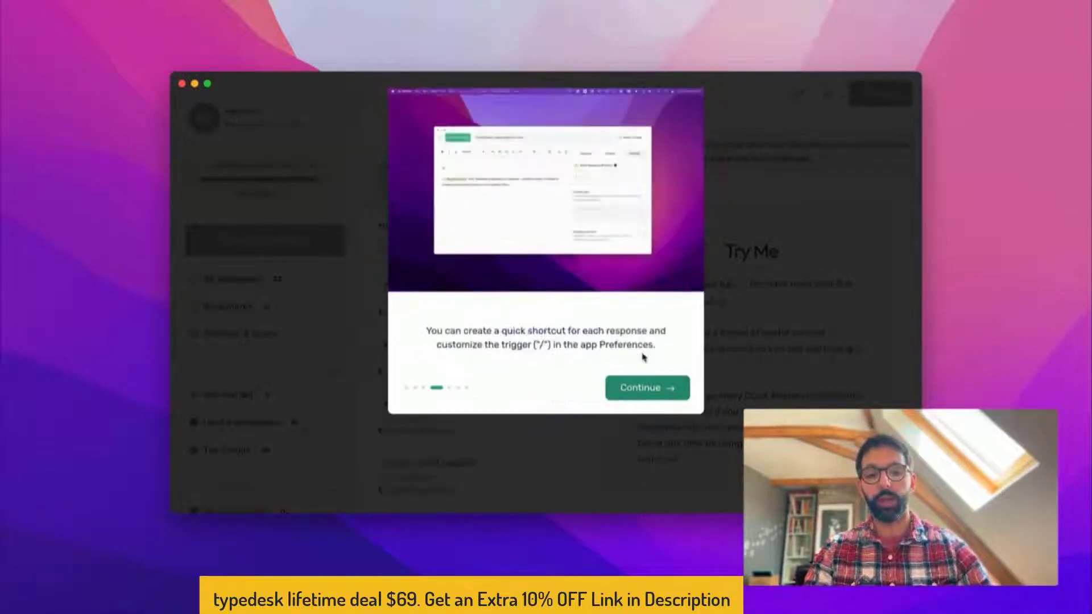
click(633, 387)
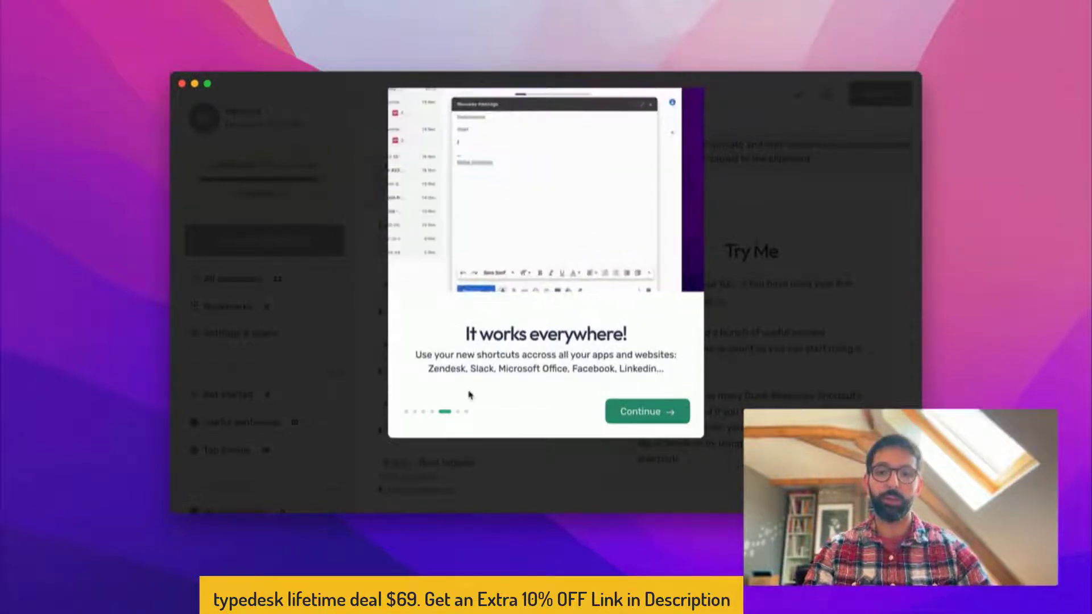
click(654, 418)
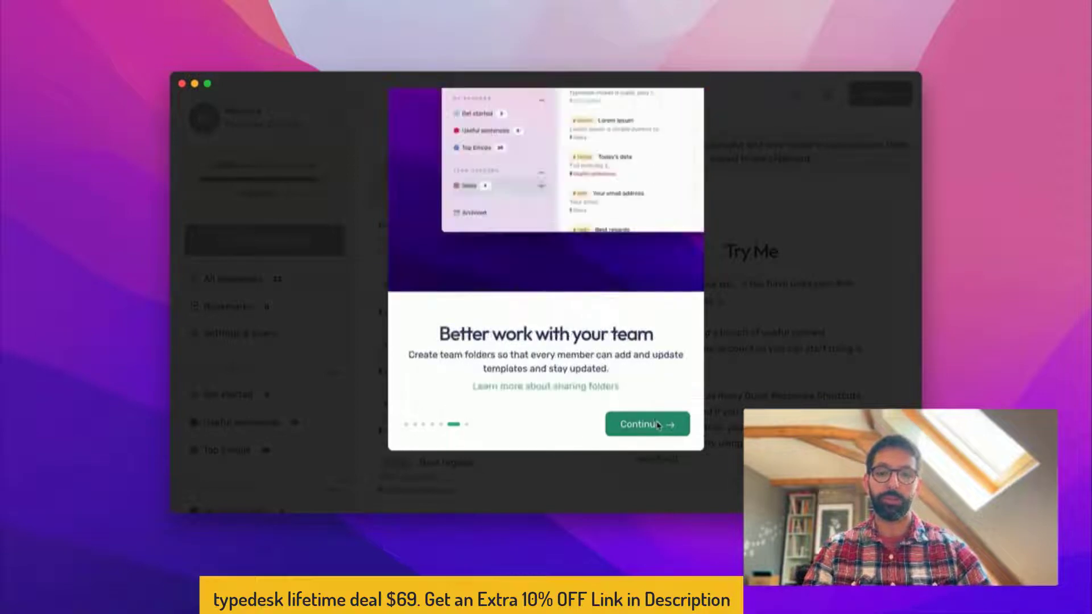
click(646, 432)
click(650, 423)
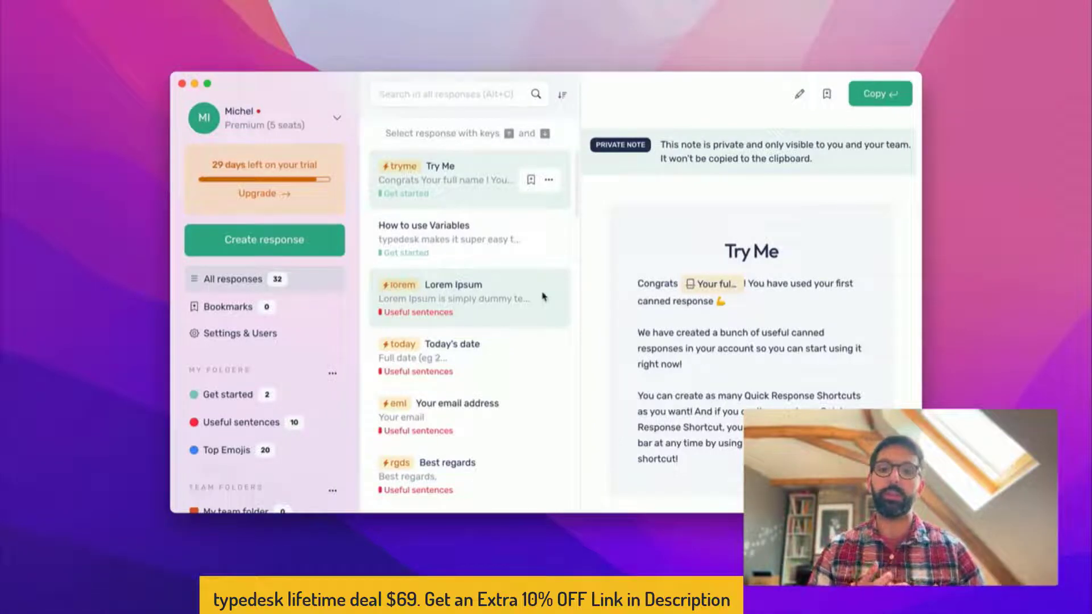
scroll(524, 282, down, 5)
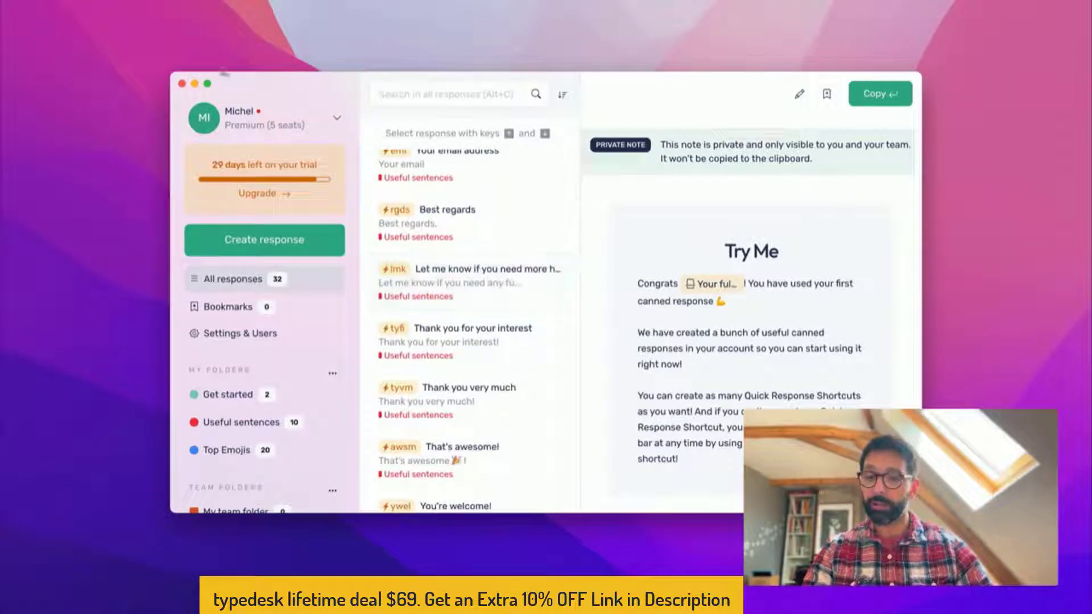
scroll(292, 301, down, 3)
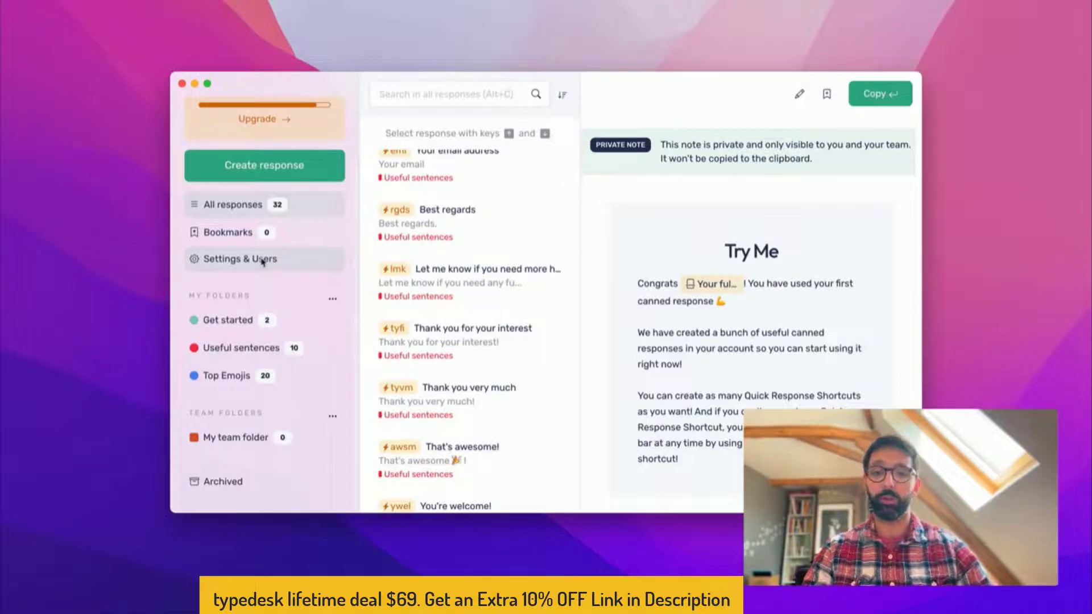
scroll(437, 149, up, 5)
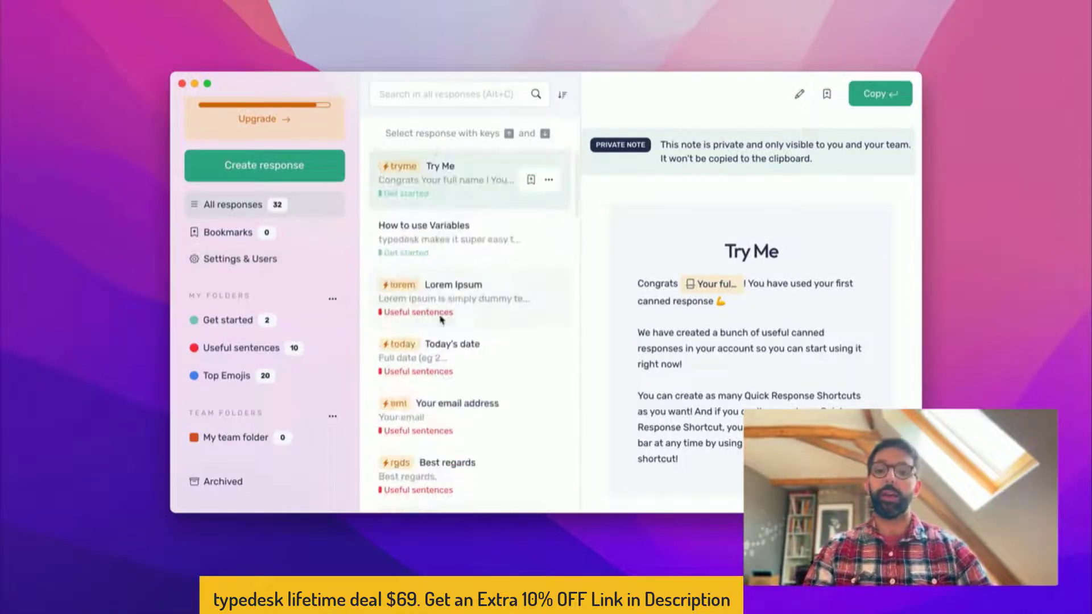
scroll(441, 320, down, 15)
scroll(442, 320, up, 15)
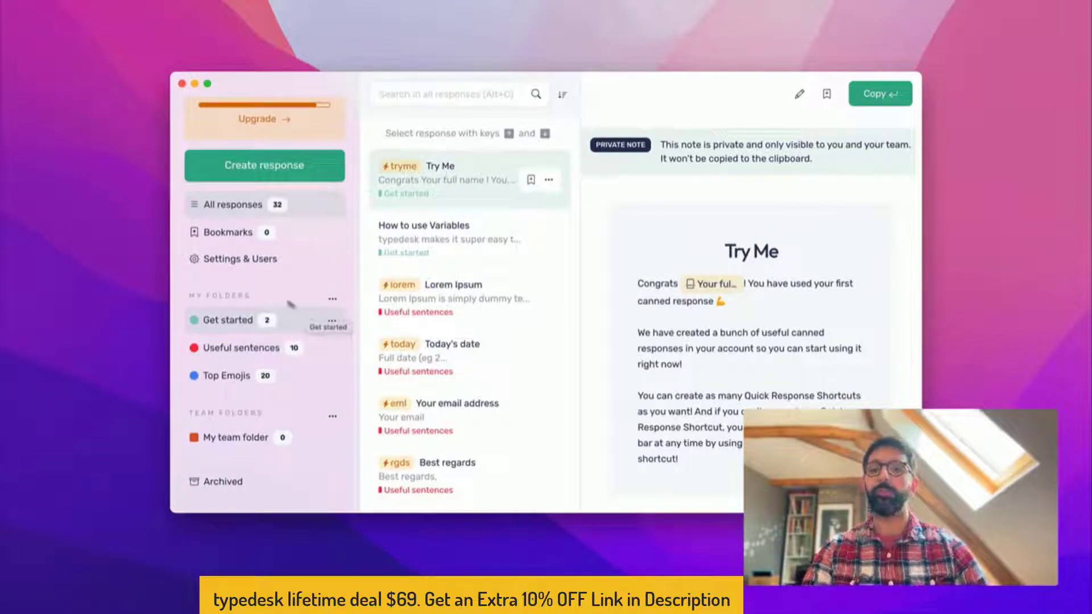
In Settings & Users, add a second teammate's typedesk.com e-mail, send the invite, and close the panel
click(232, 260)
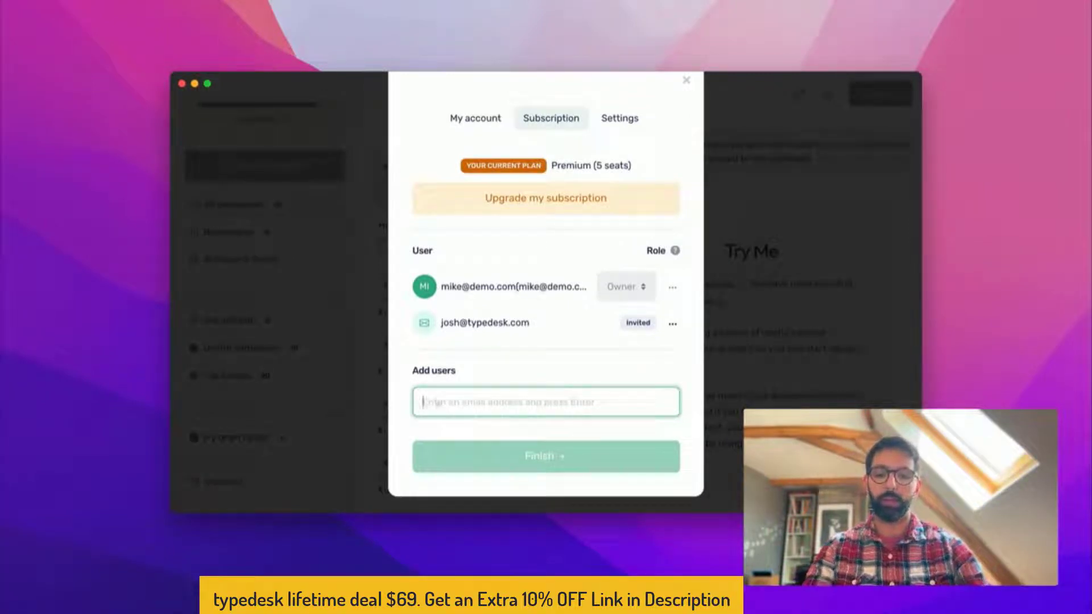
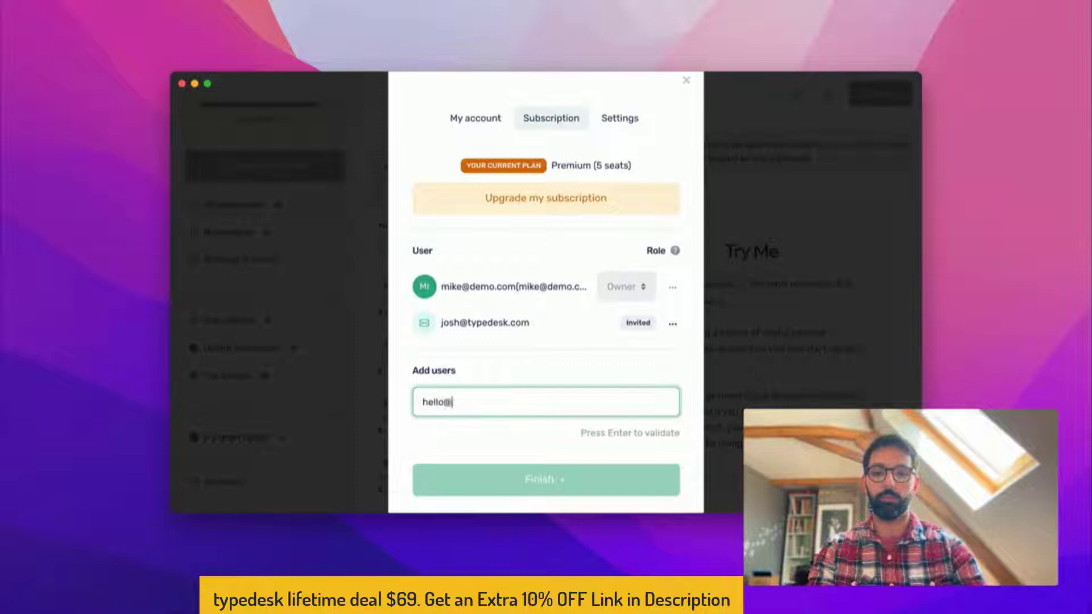
key(Return)
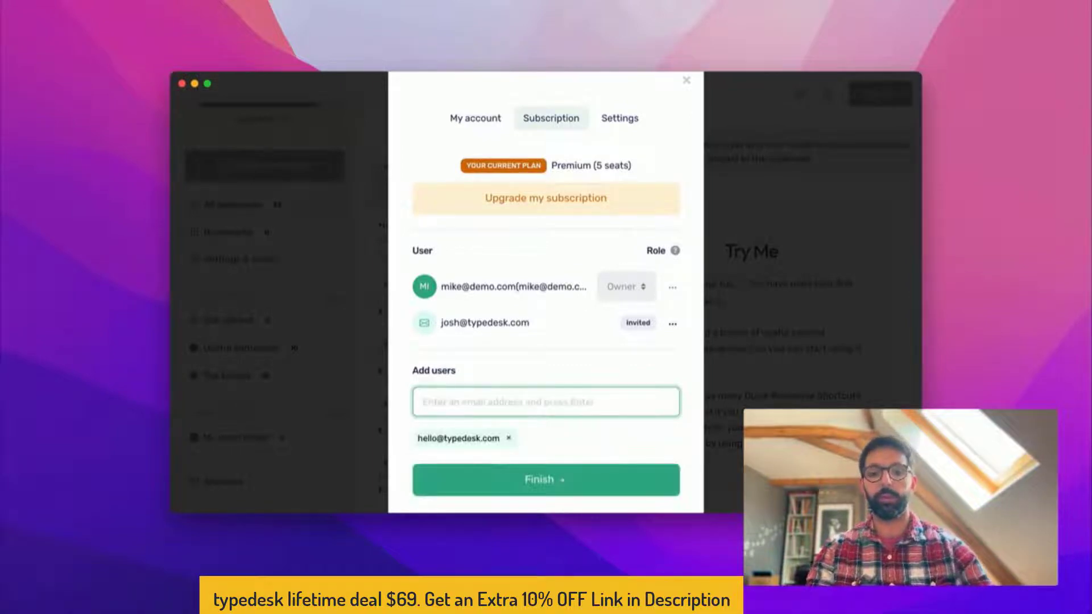
click(460, 478)
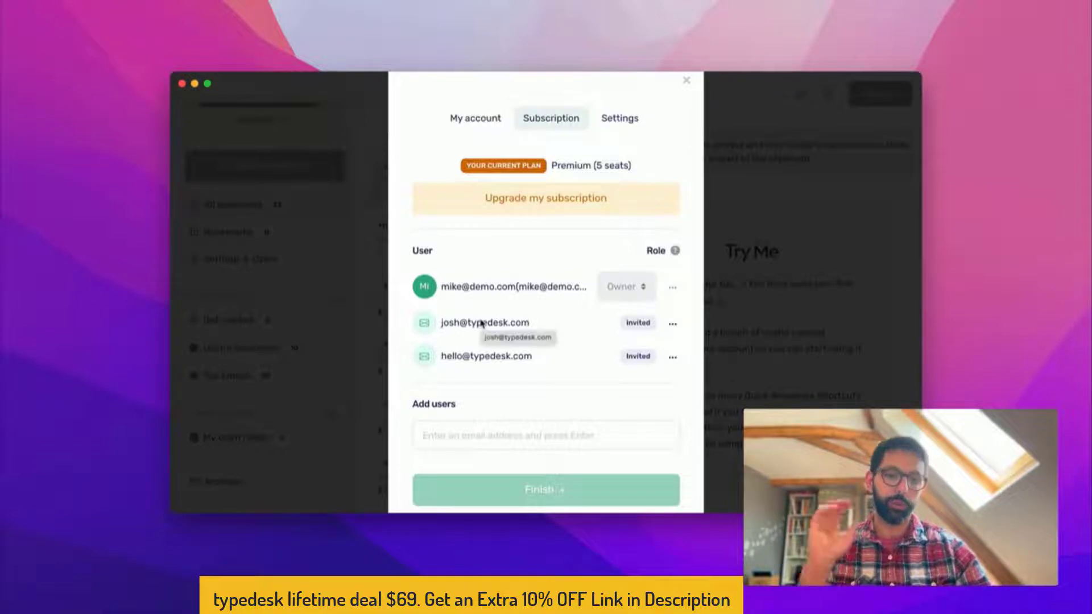
click(804, 288)
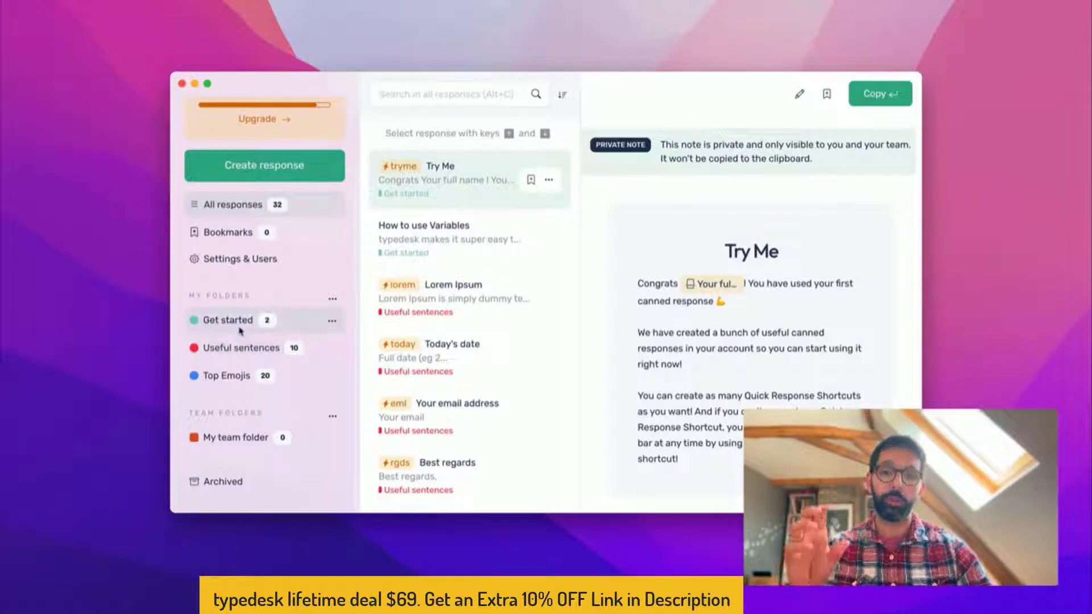
Share Get started with the suggested teammate with edit rights, then open My team folder
click(332, 321)
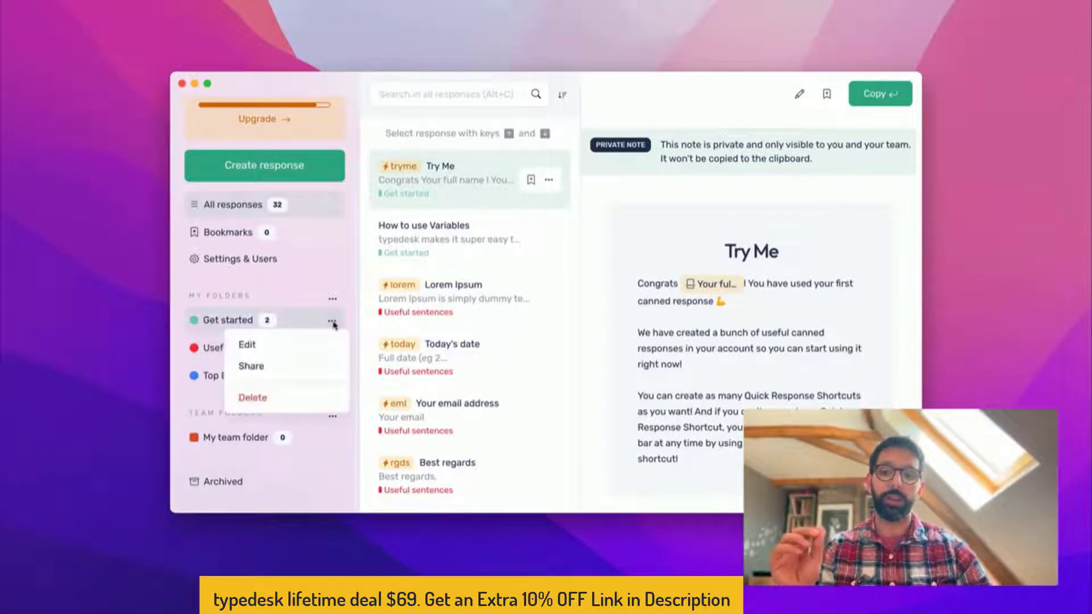
click(309, 368)
click(485, 237)
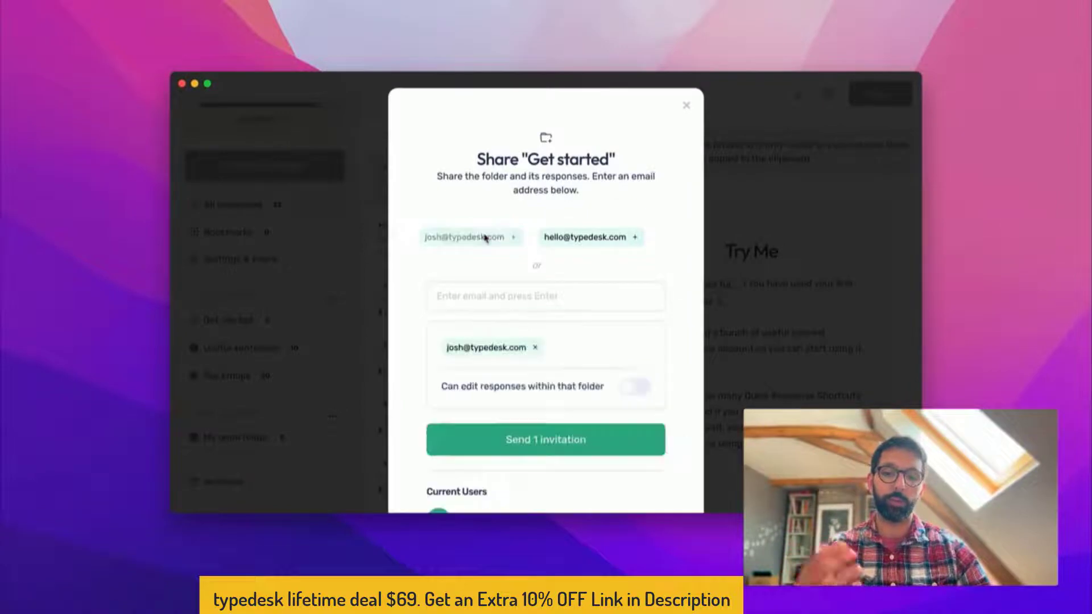
click(551, 390)
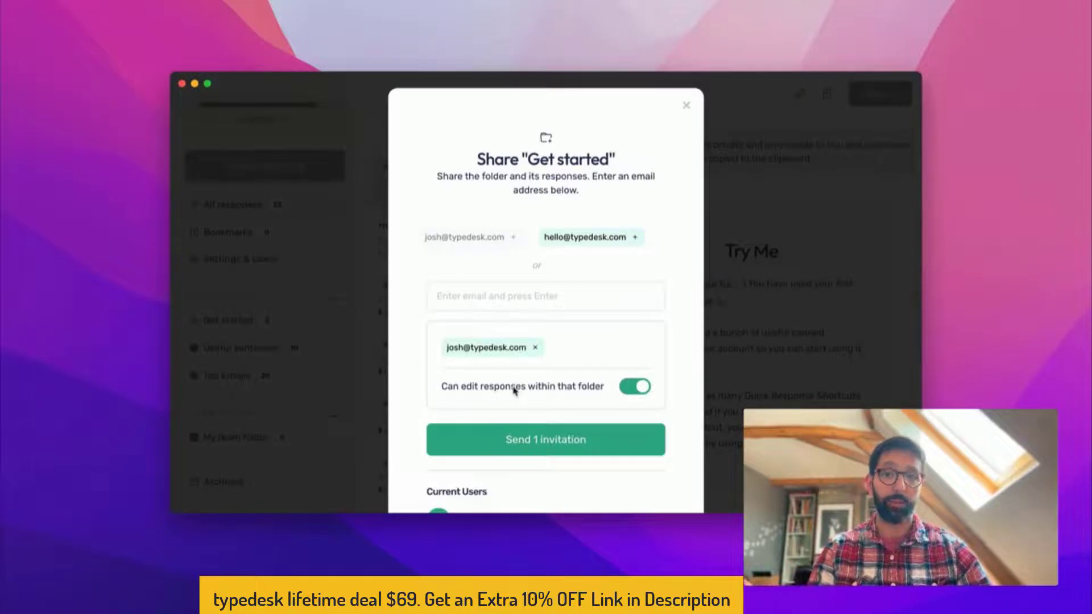
click(687, 106)
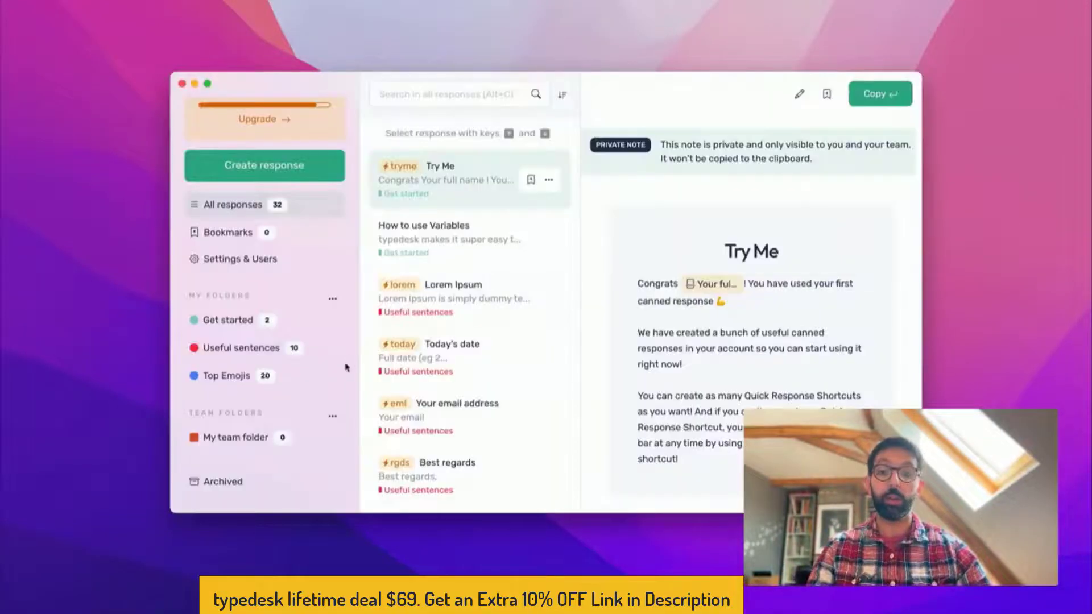
click(343, 440)
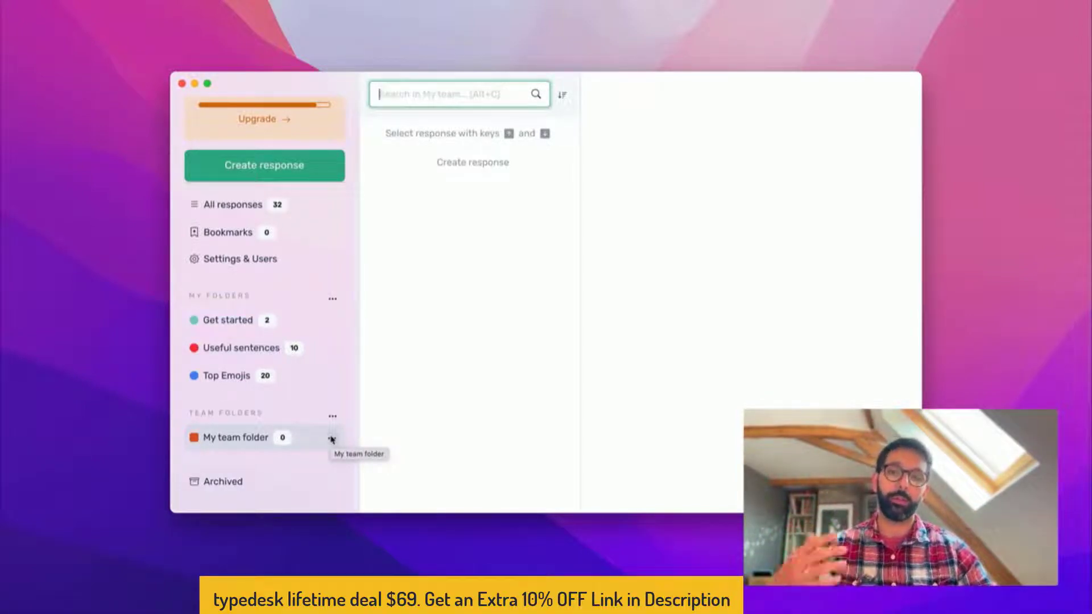
Select All responses in the sidebar to list all 32 responses again
click(446, 368)
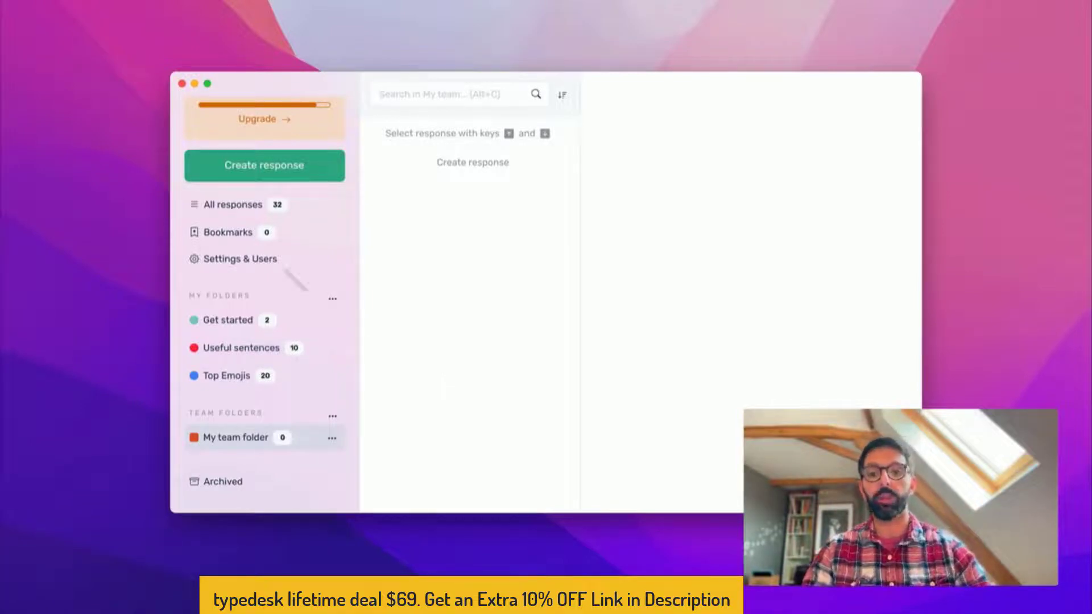
click(217, 206)
scroll(216, 206, up, 2)
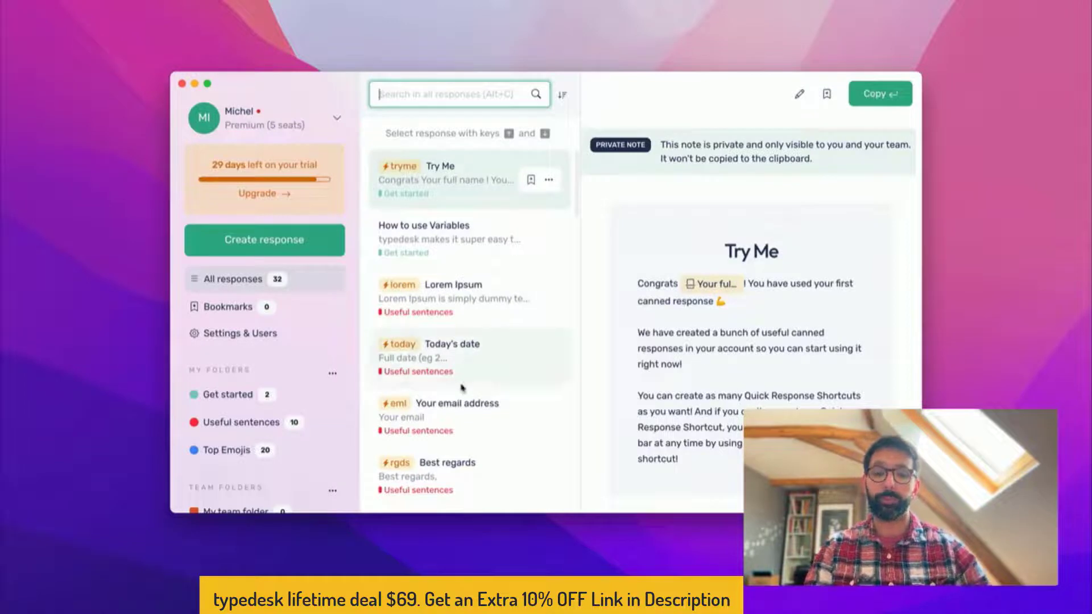
Start a New Email from the Mail Dock icon and position it beside typedesk
right_click(140, 609)
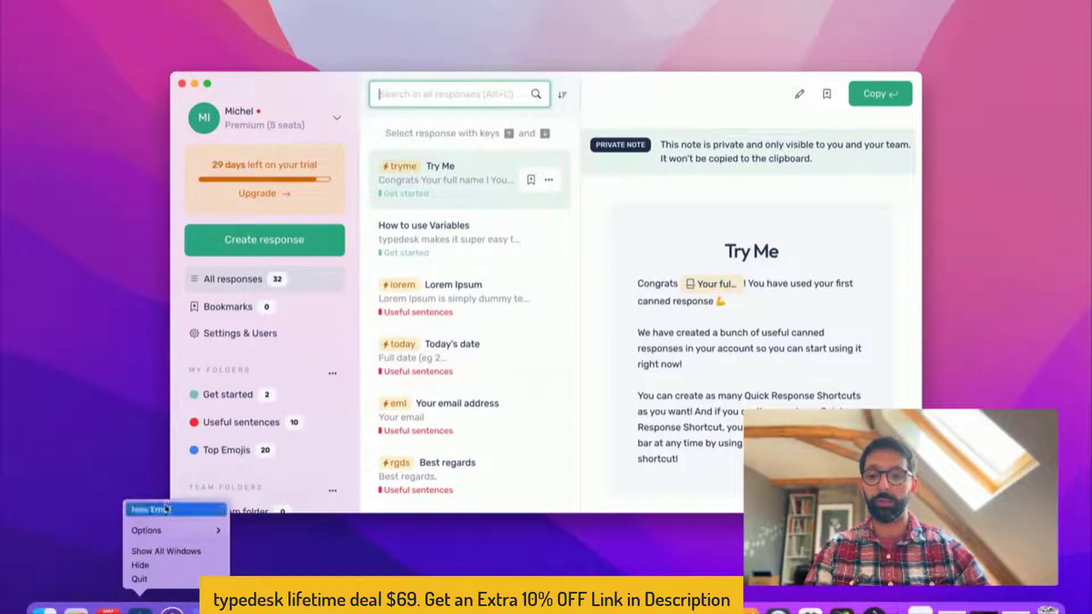
click(149, 510)
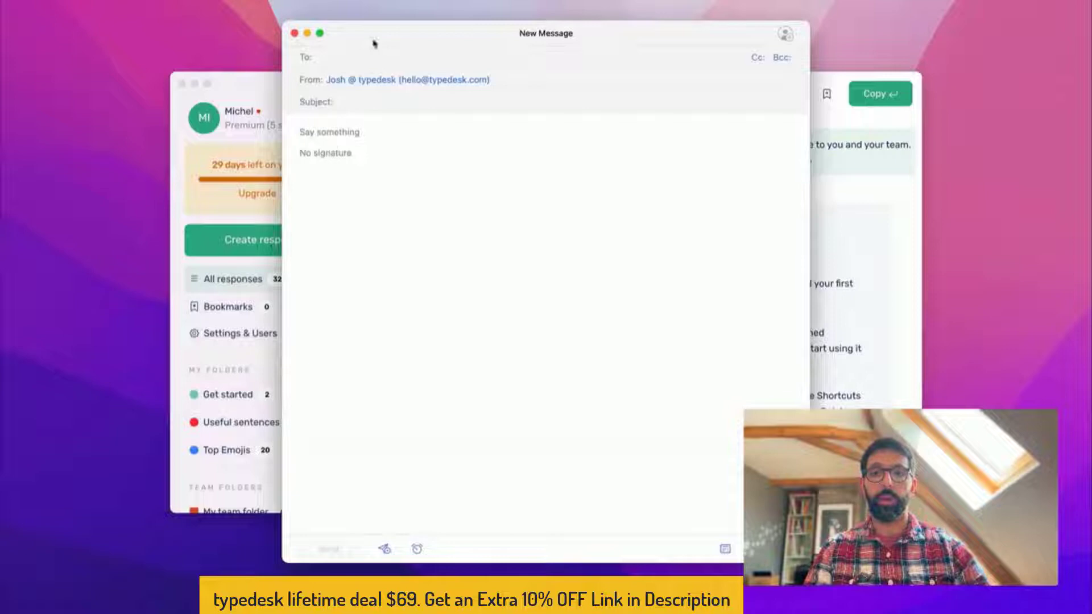
drag(541, 39, 712, 29)
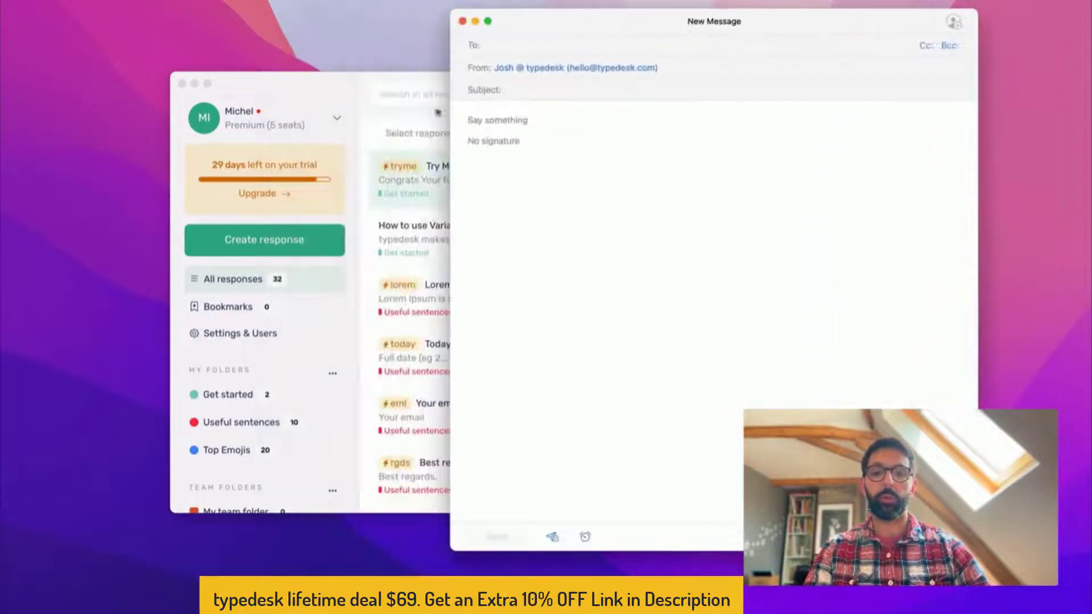
click(332, 94)
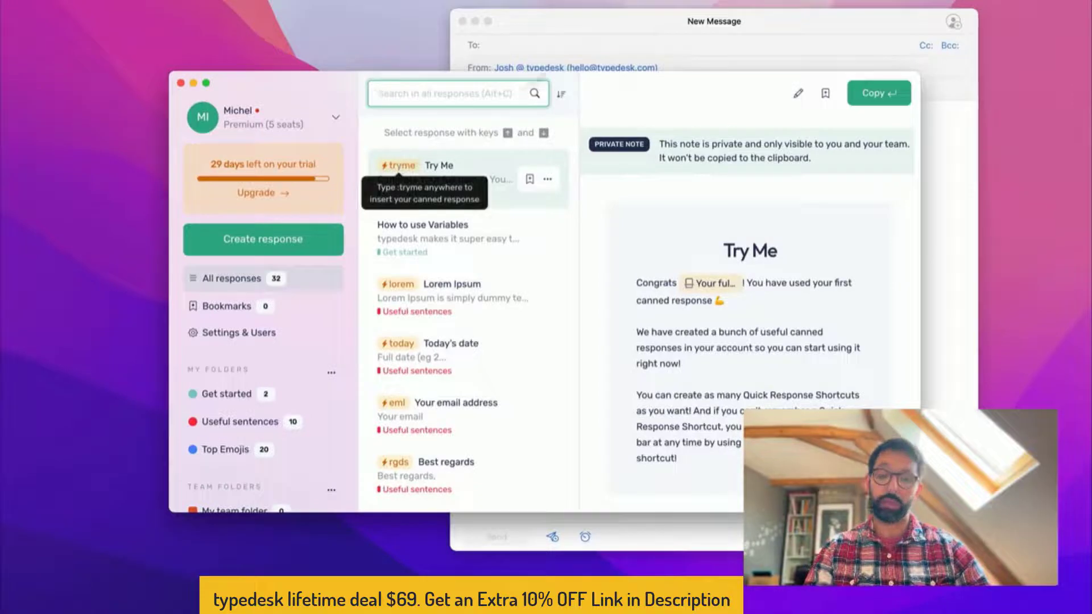
click(639, 16)
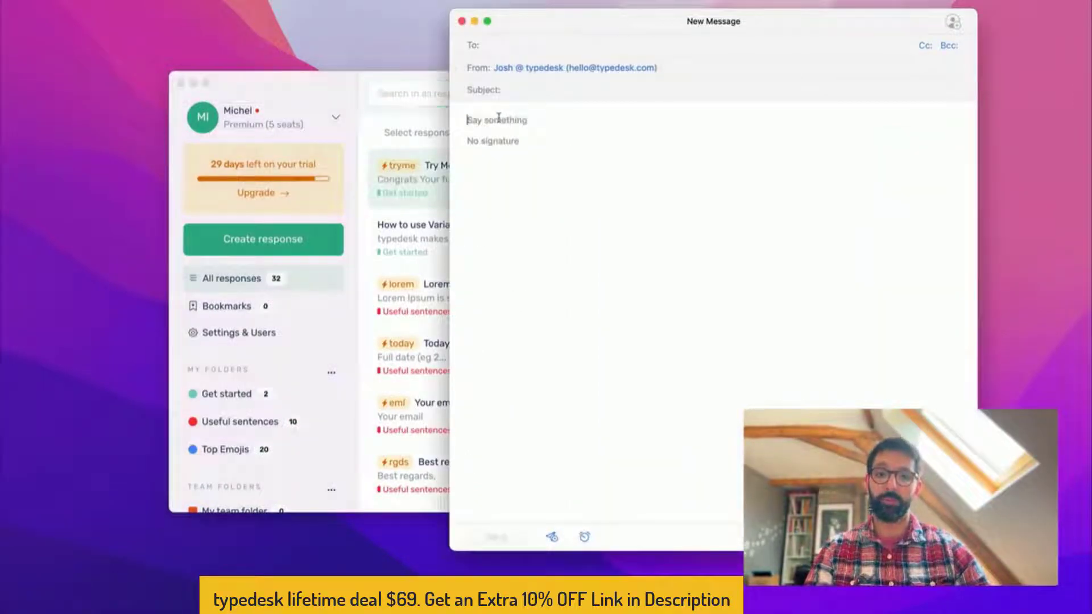
Expand /tryme in the message body, clear it, then paste Lorem Ipsum and clear that too
text(/tryme)
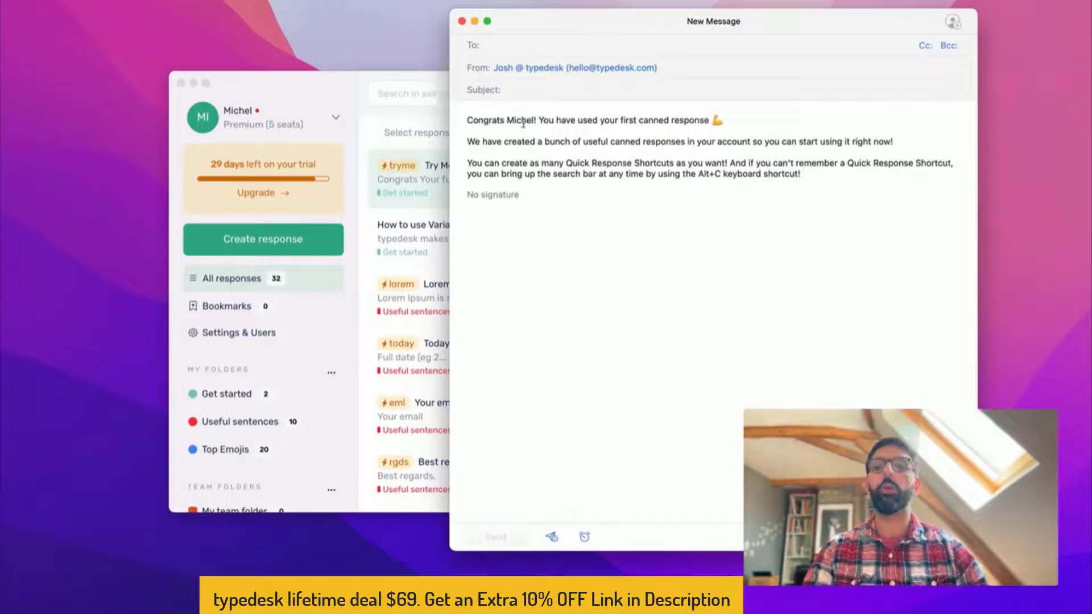
triple_click(523, 122)
click(525, 137)
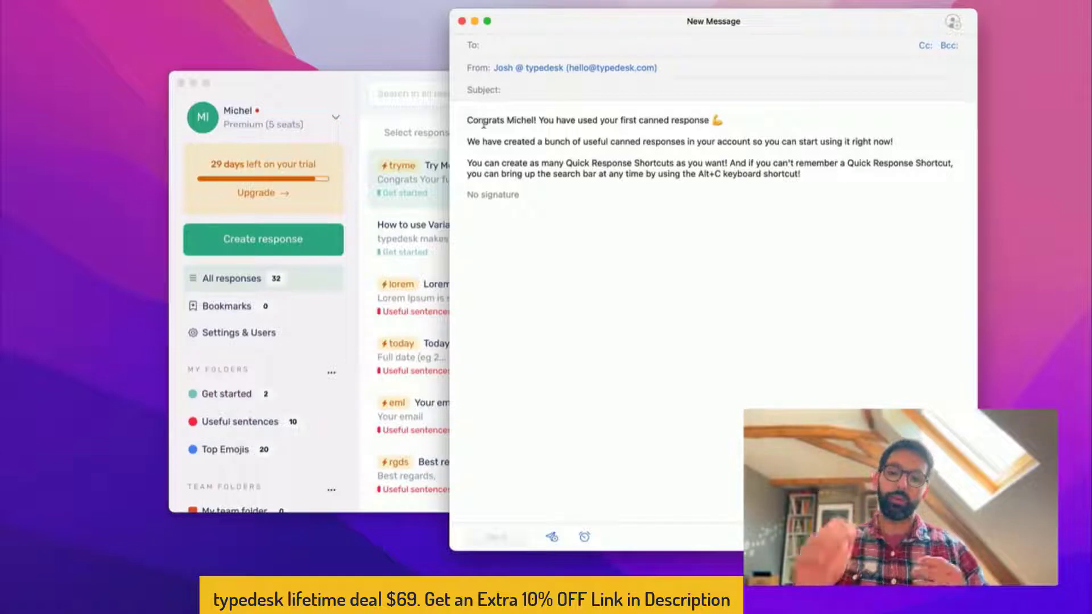
key(super+a)
key(BackSpace)
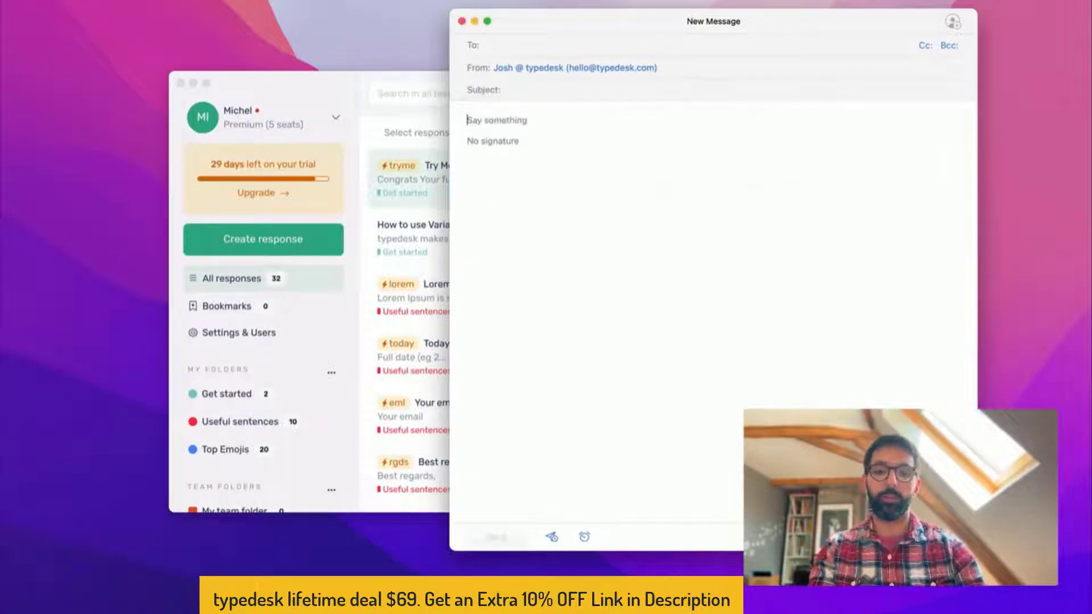
text(Lorem Ipsum is simply dummy text of the printing and typesetting industry. Lorem Ipsum has been the industry's standard dummy text ever since the 1500s, when an unknown printer took a galley of type and scrambled it to make a type specimen book.)
key(super+a)
key(BackSpace)
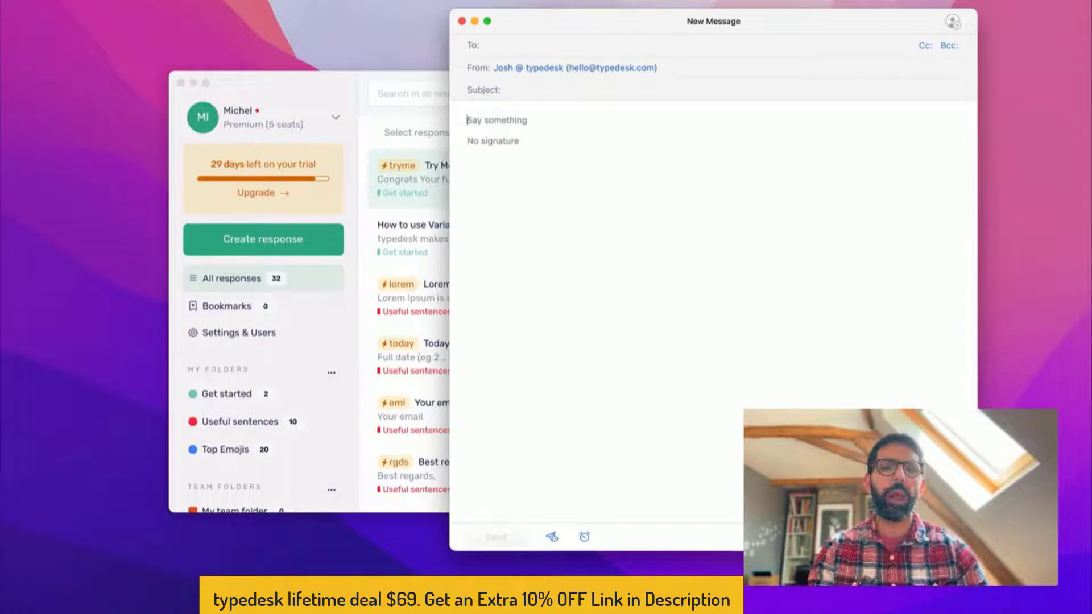
Expand /today into the current date in the body, then delete it
text(/)
key(BackSpace)
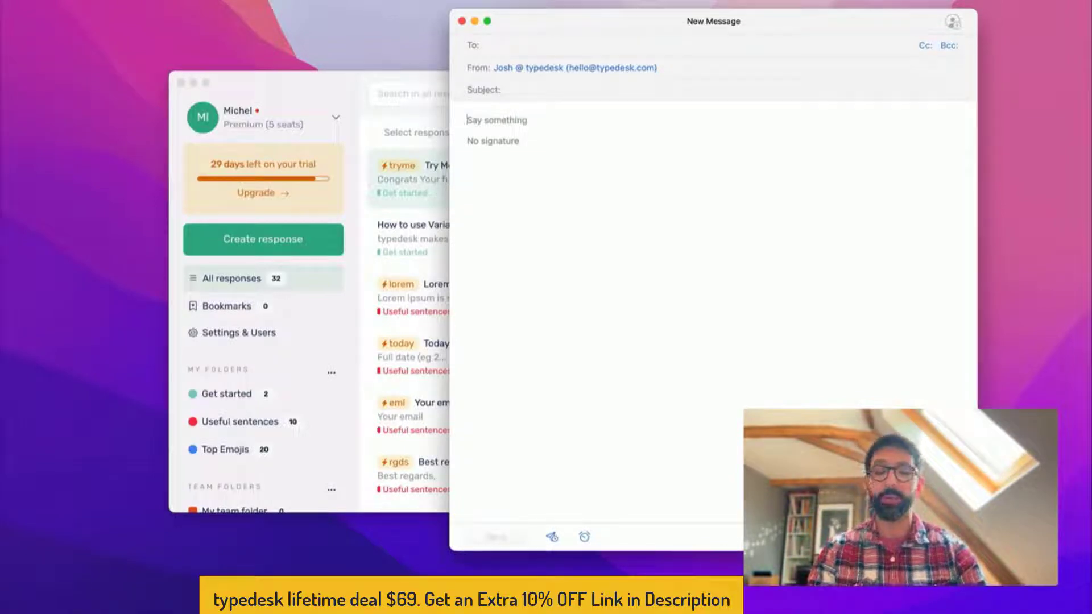
text(/)
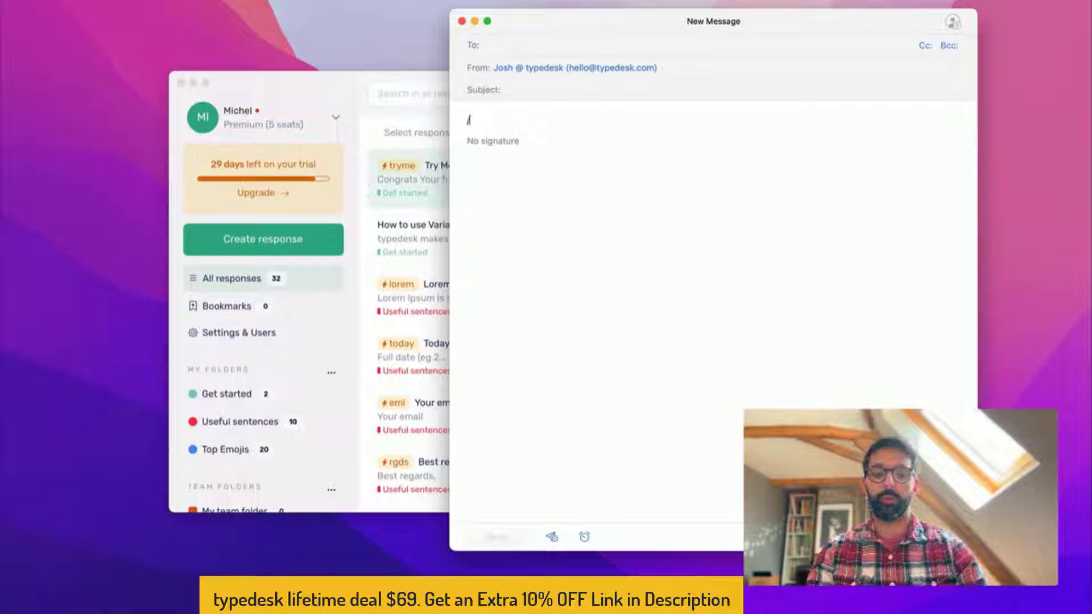
text(topday)
key(shift+alt+Left)
key(BackSpace)
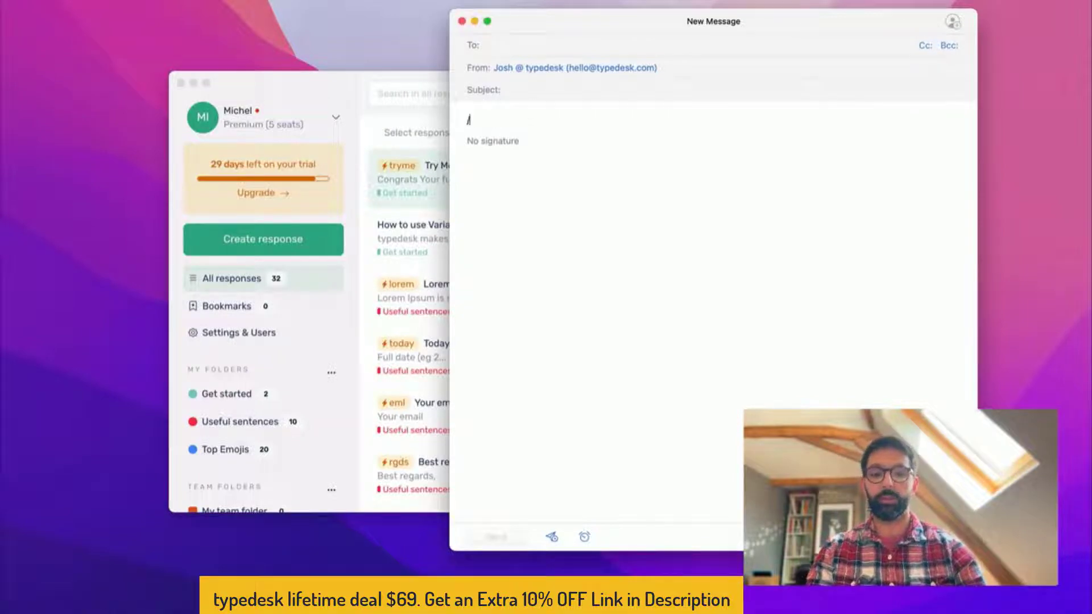
key(shift+alt+Left)
key(BackSpace)
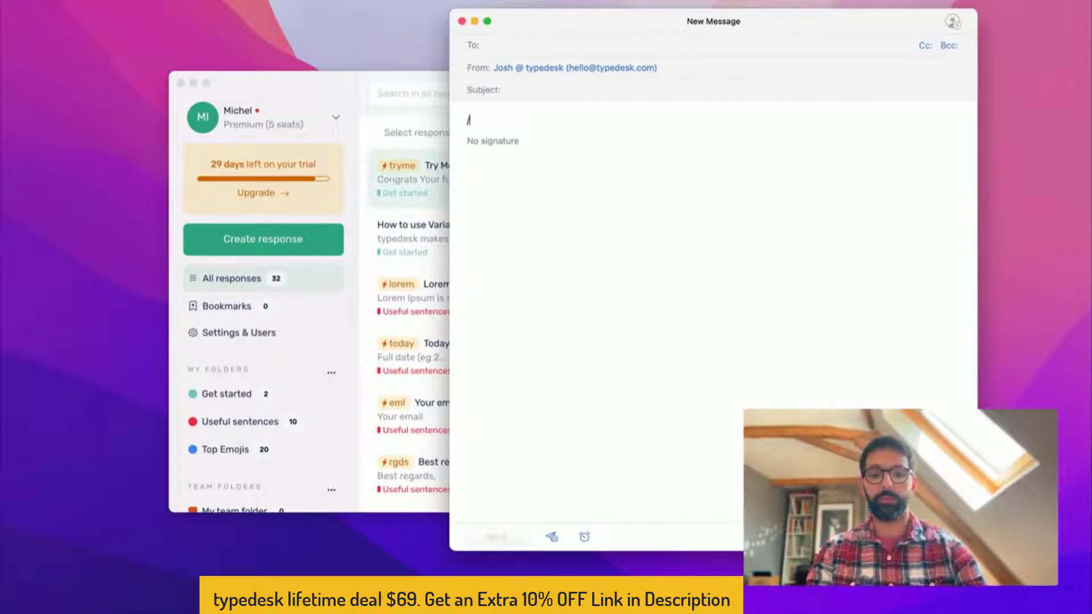
text(today)
key(shift+super+Left)
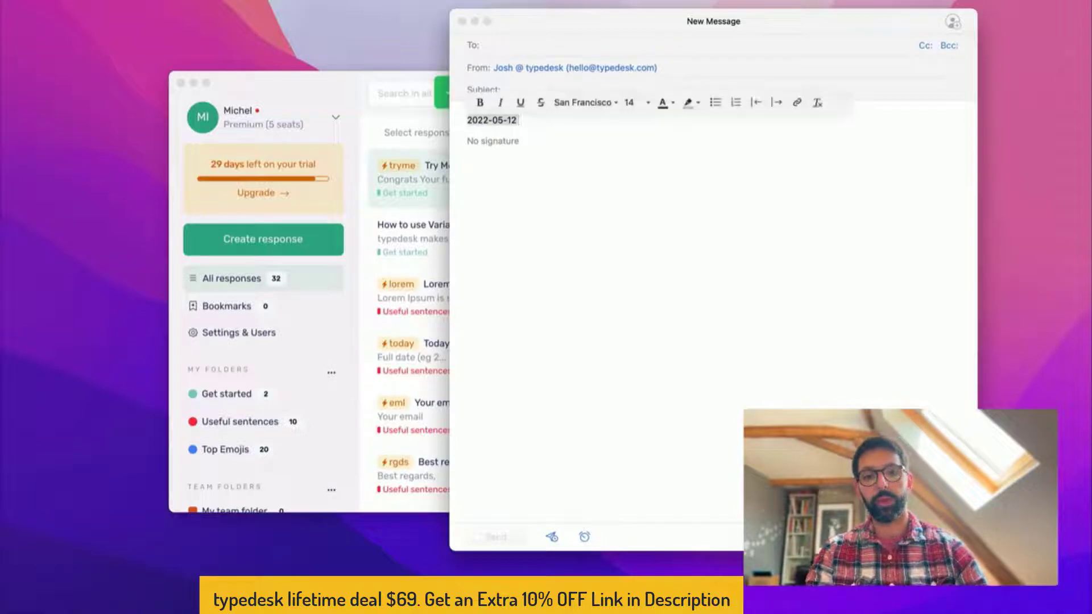
key(BackSpace)
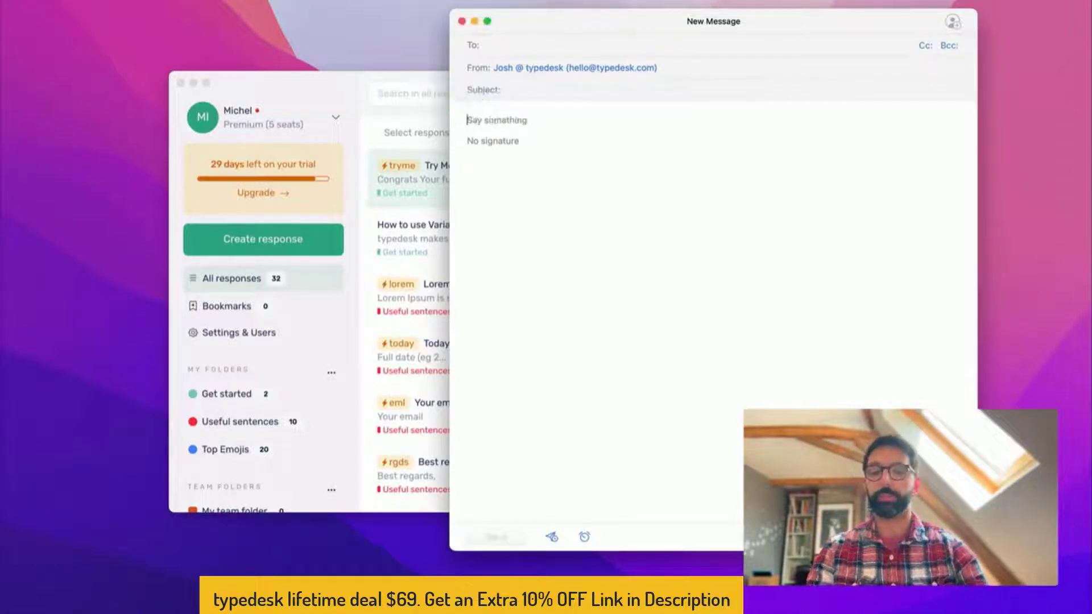
Switch between typedesk and the blank Mail draft, ending with typedesk in front via Alt+C
click(292, 85)
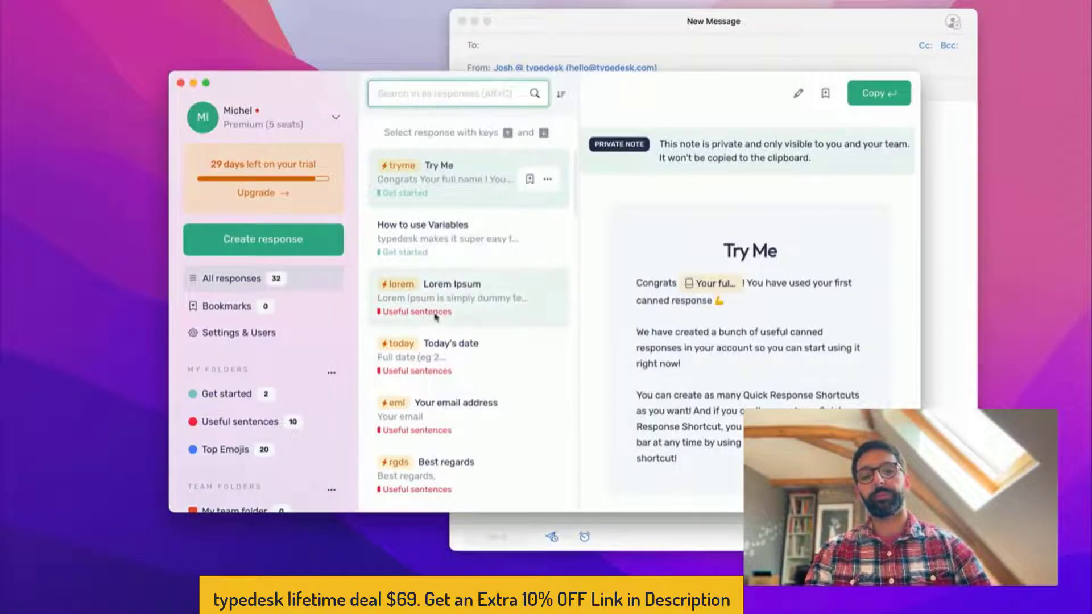
scroll(458, 402, down, 3)
scroll(459, 402, up, 3)
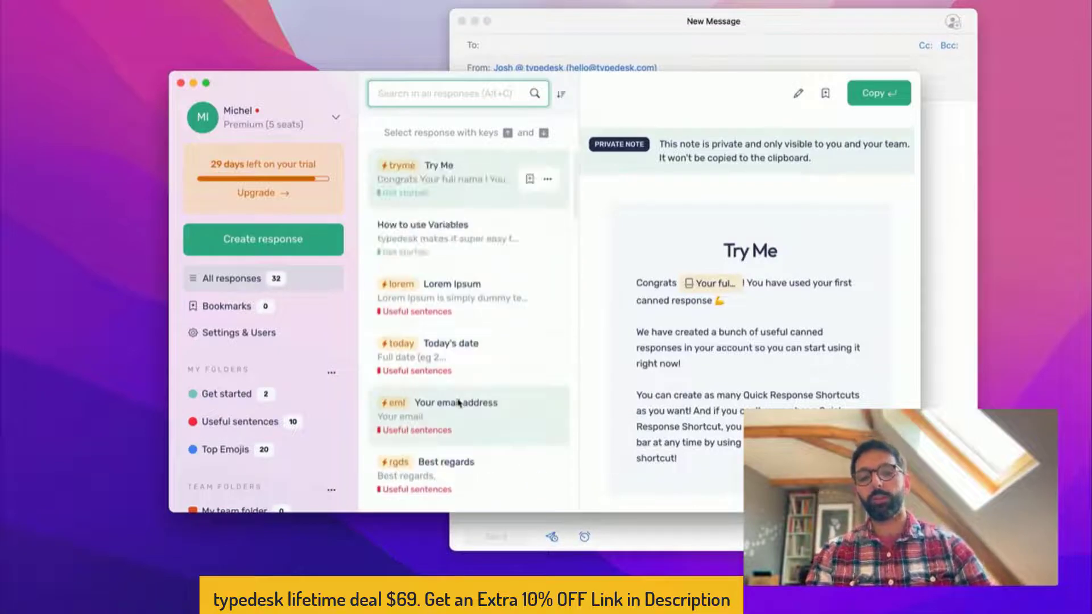
key(Return)
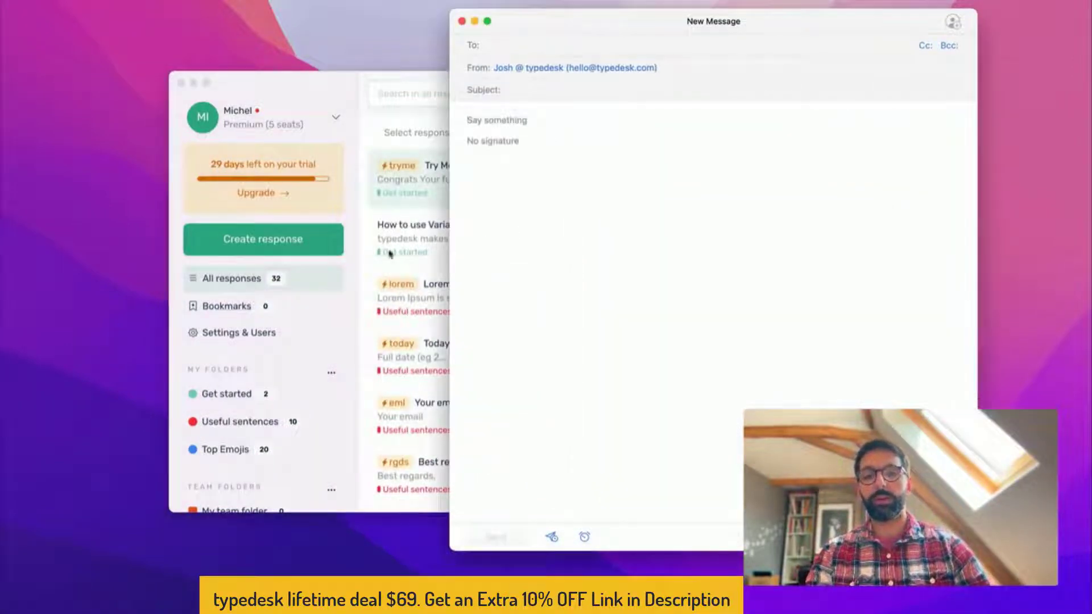
key(alt+c)
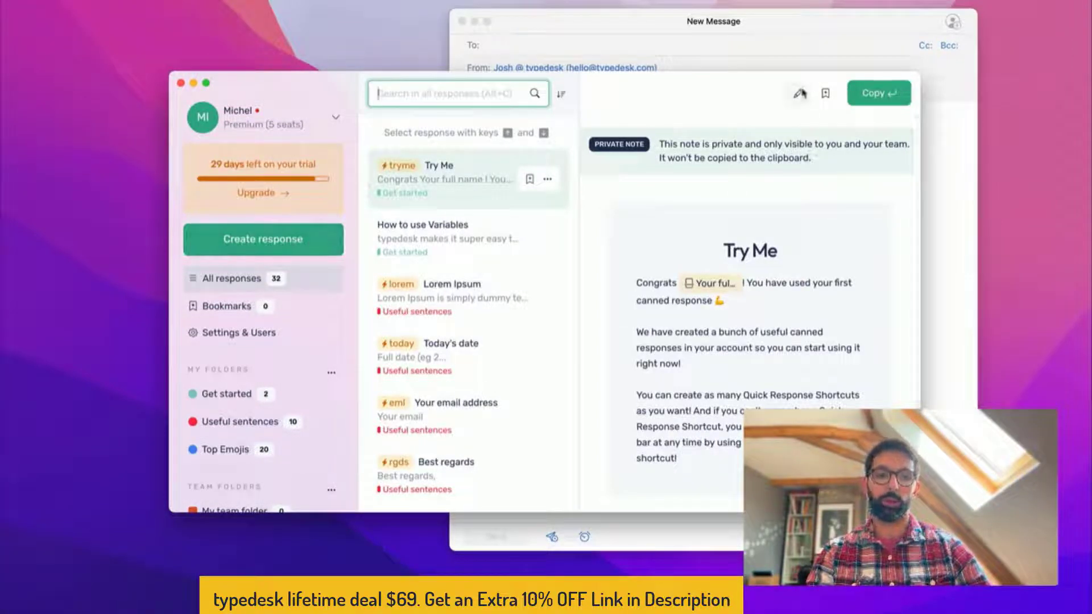
Create a new response and name it 'Location Picker'
click(255, 239)
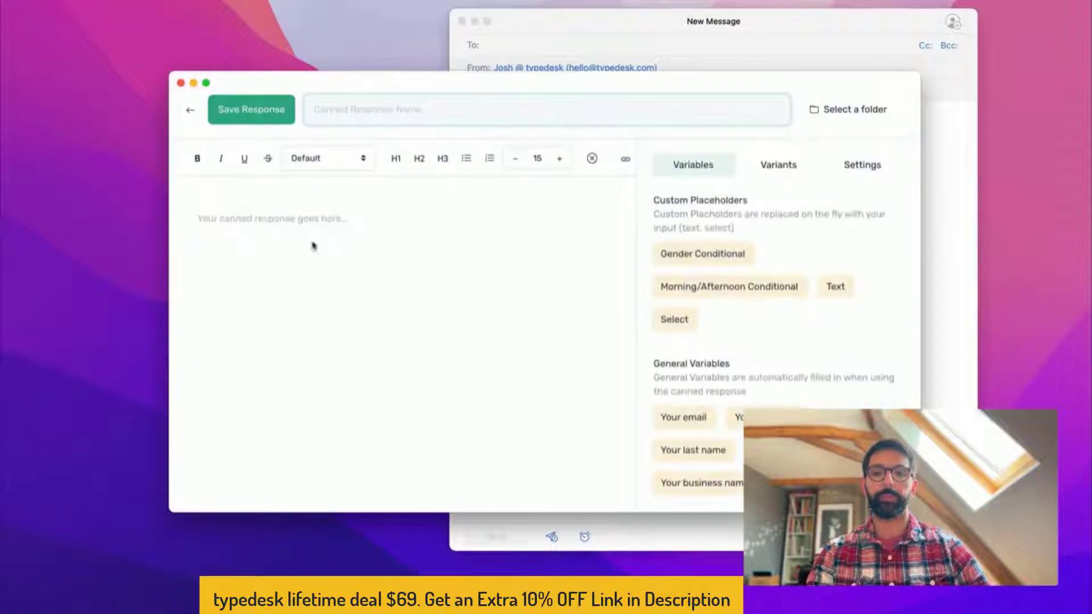
click(362, 115)
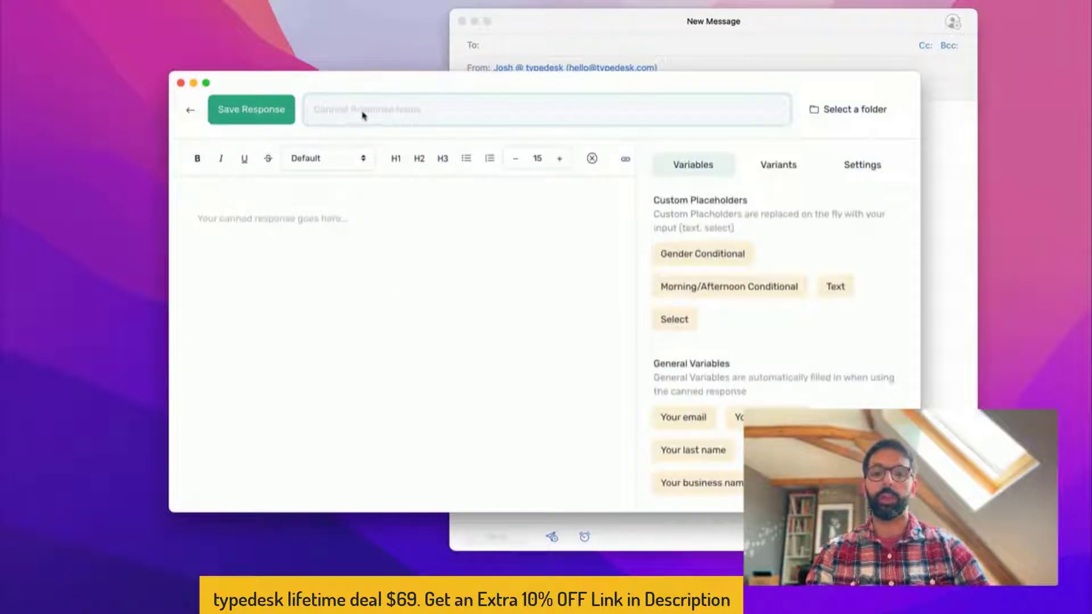
text(Demo)
key(super+a)
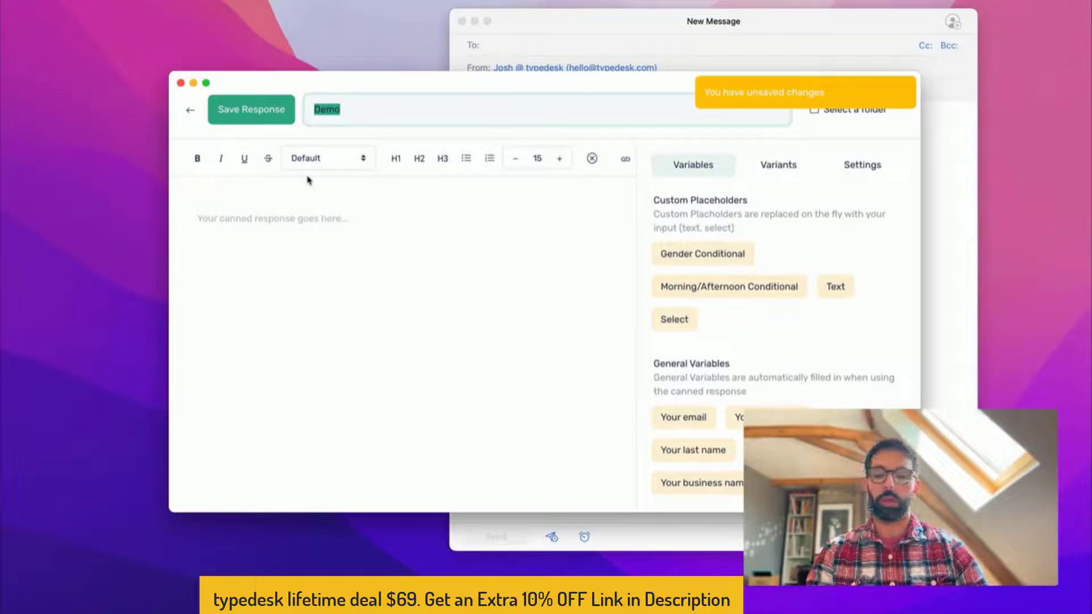
text(Location Picker)
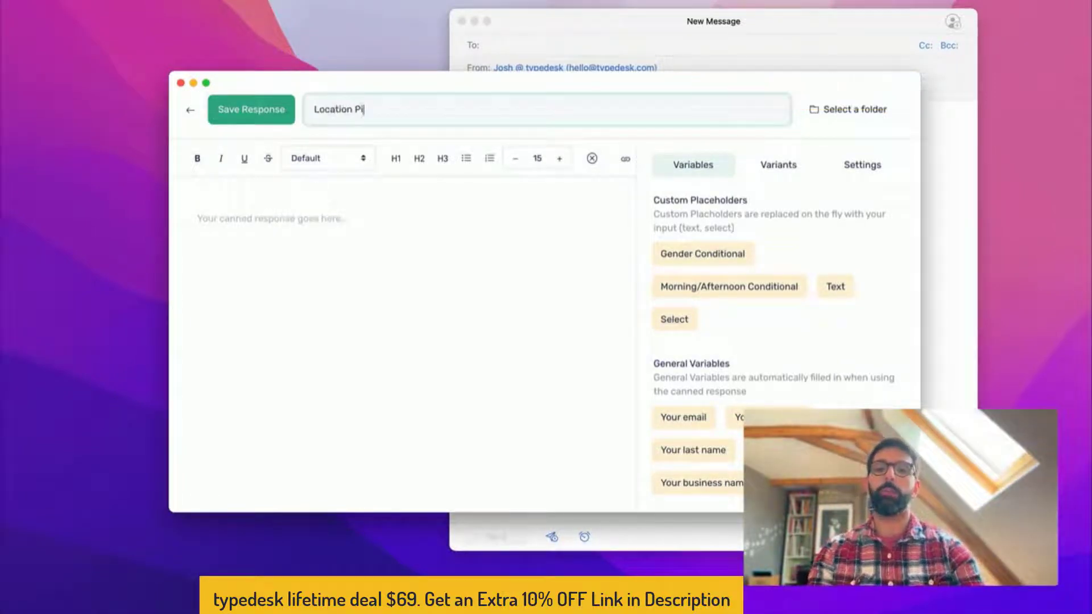
Write the body 'Here's your pickup address.' and add a blank line above it
click(316, 223)
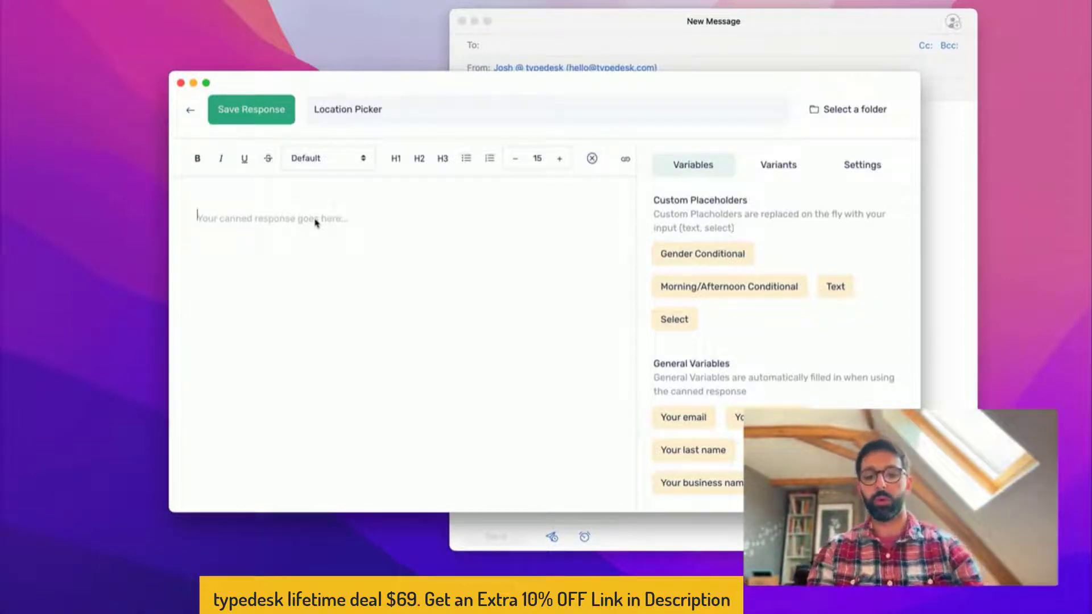
text(Here's y)
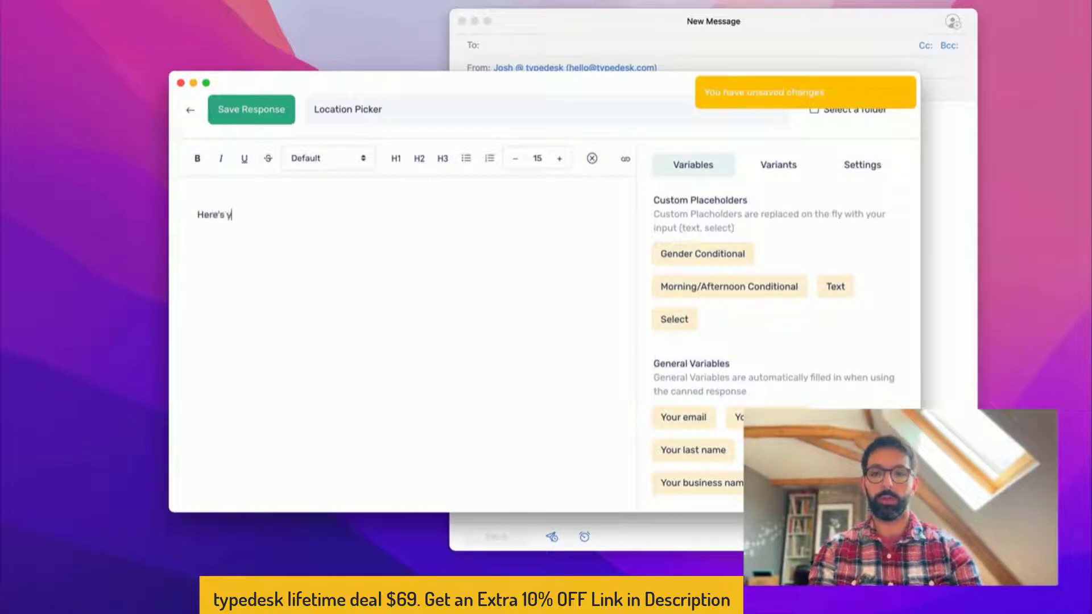
text(our pickup addr)
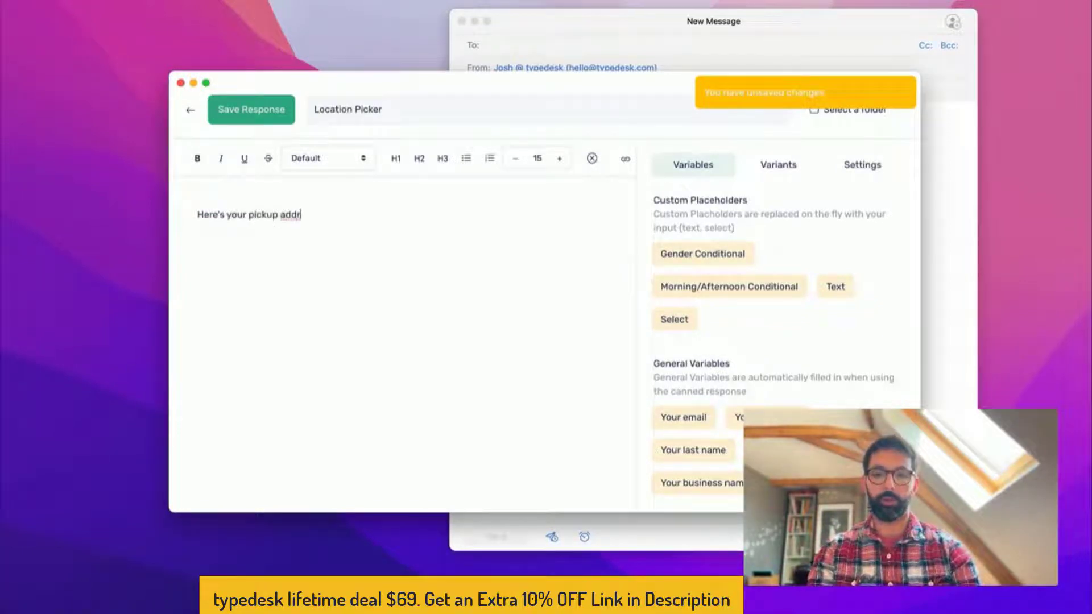
text(ess.)
key(Up)
key(Return)
key(Return)
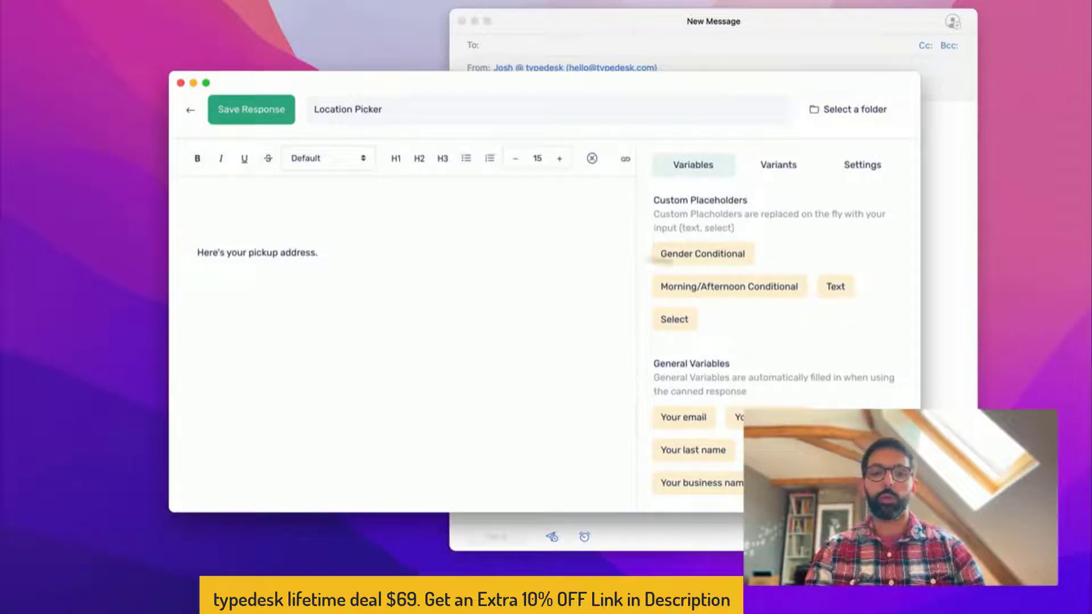
Type 'Hello,' as the opening line above the pickup sentence
scroll(738, 258, down, 3)
scroll(698, 257, up, 3)
scroll(697, 257, down, 4)
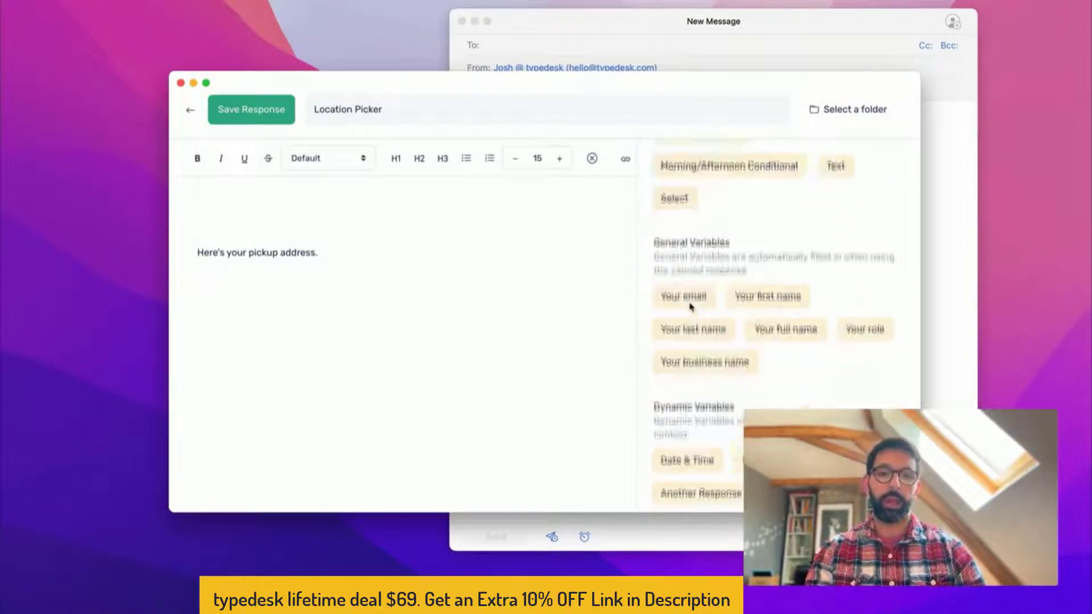
scroll(685, 383, up, 4)
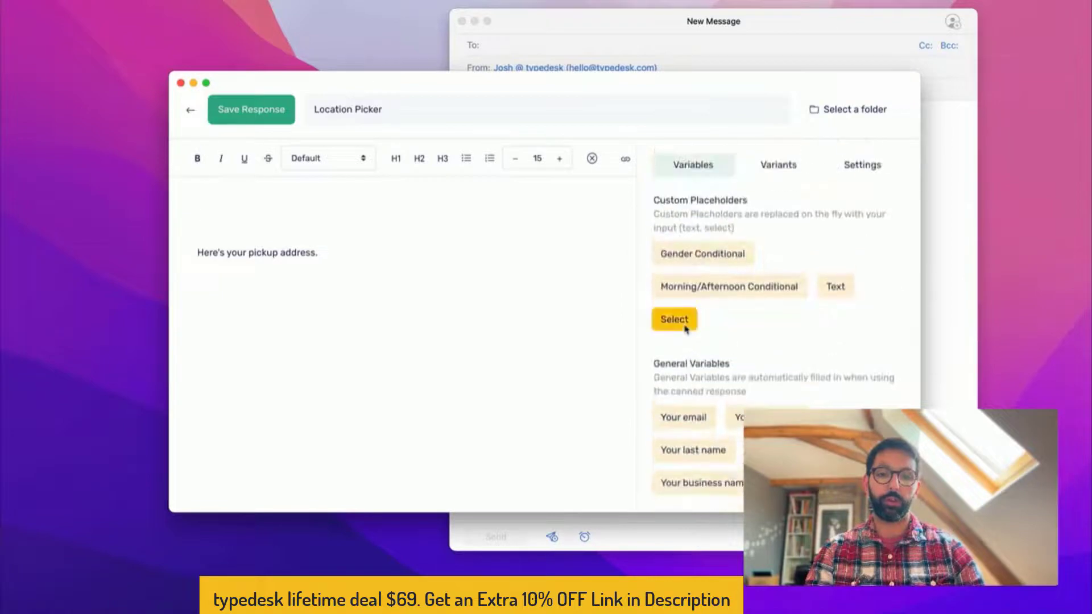
scroll(685, 281, down, 3)
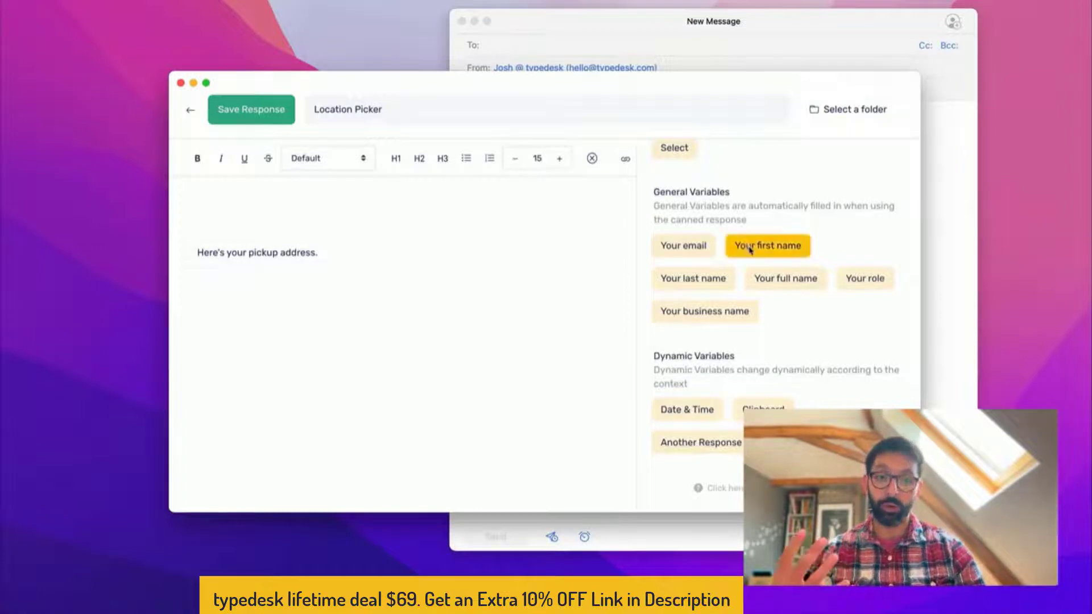
text(Hello,)
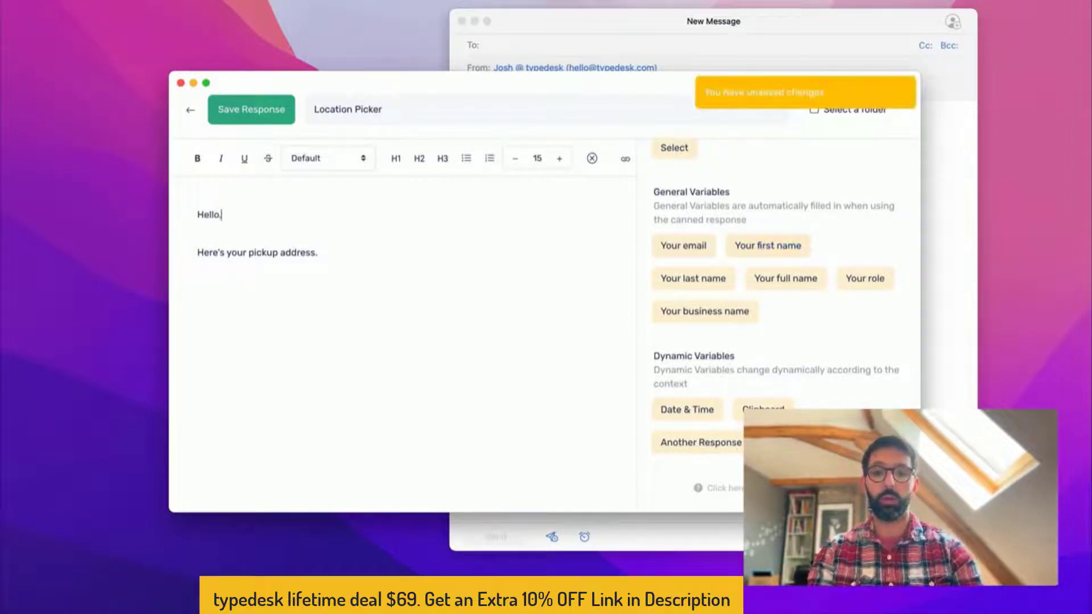
key(Return)
key(Return)
Add 'This is [Your first name] from the team @ typedesk.' and start a Text variable after Hello
text(This is)
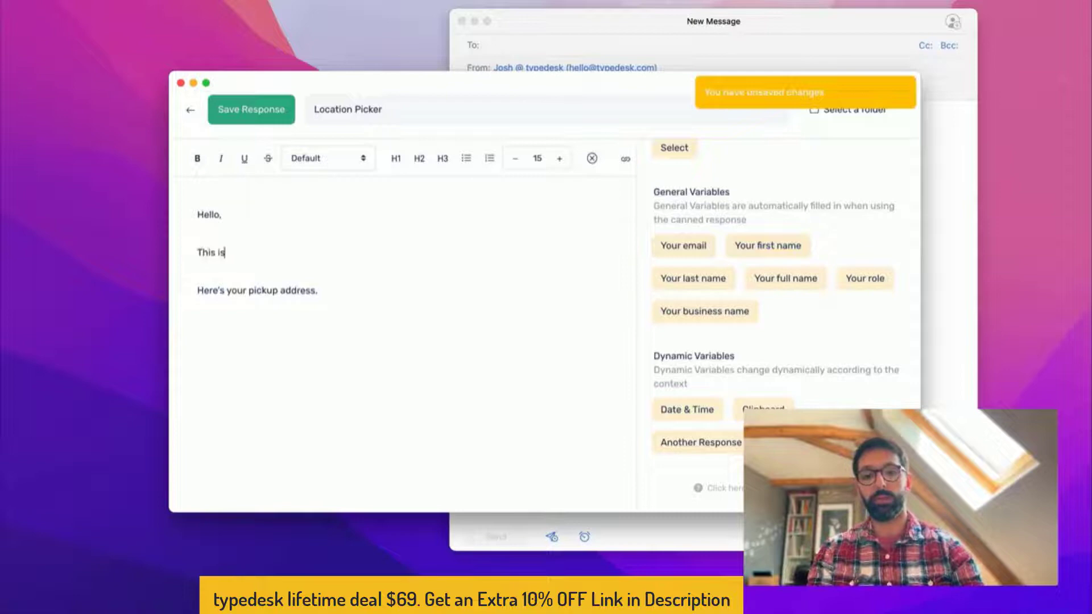
click(784, 258)
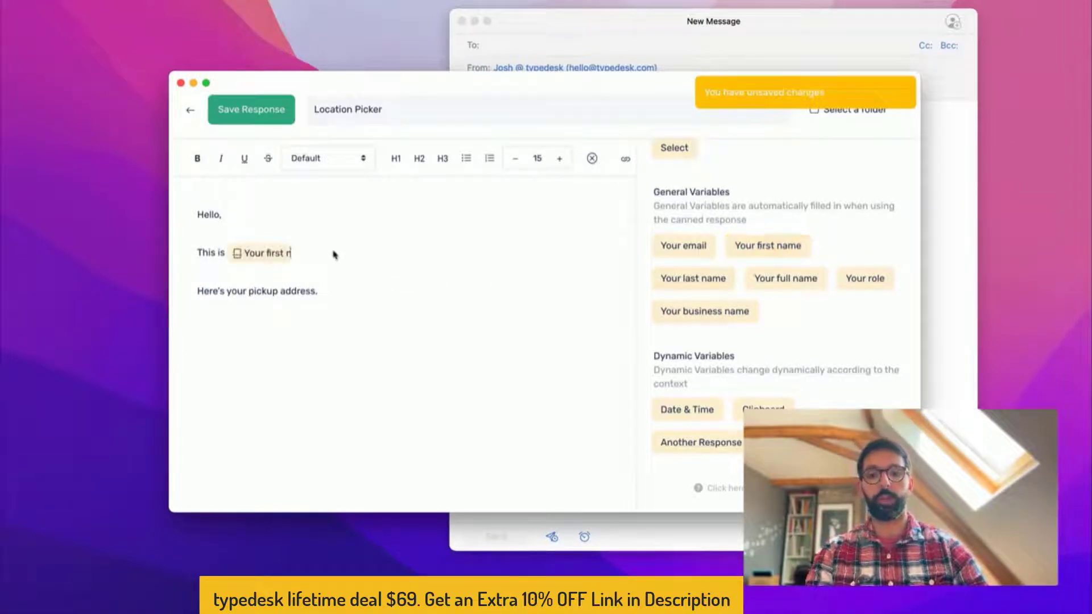
text(from t)
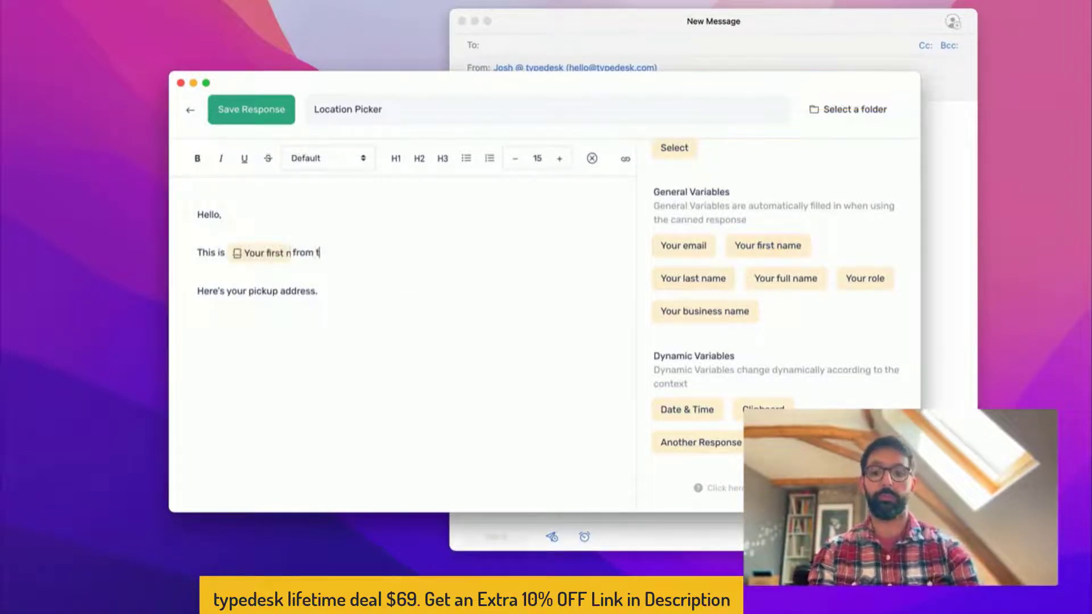
text(he team @ rty)
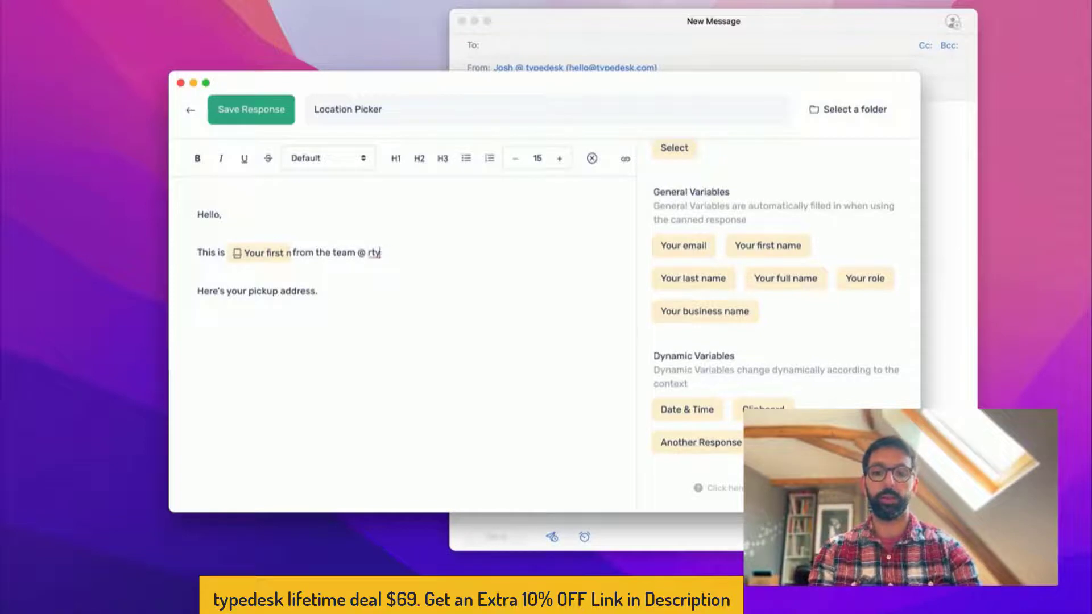
key(BackSpace)
key(BackSpace)
key(BackSpace)
text(typedesk.)
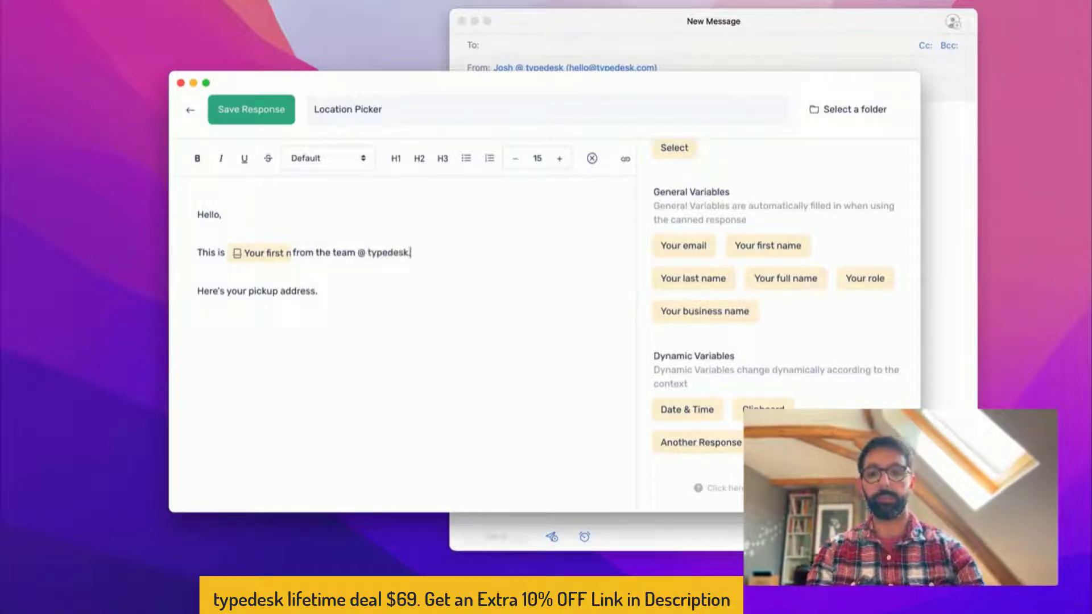
click(267, 215)
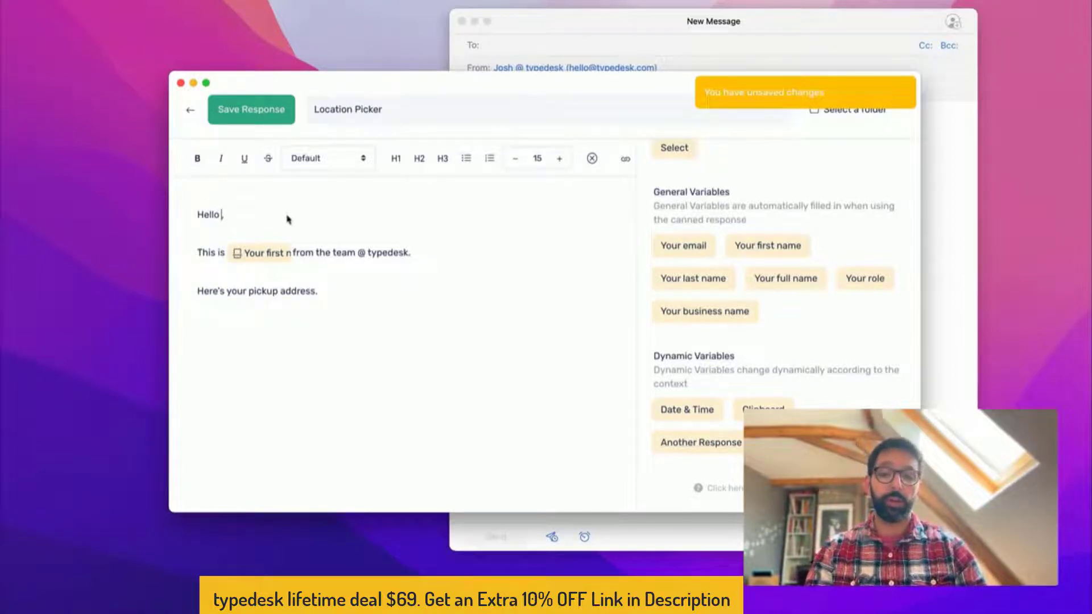
scroll(660, 297, up, 5)
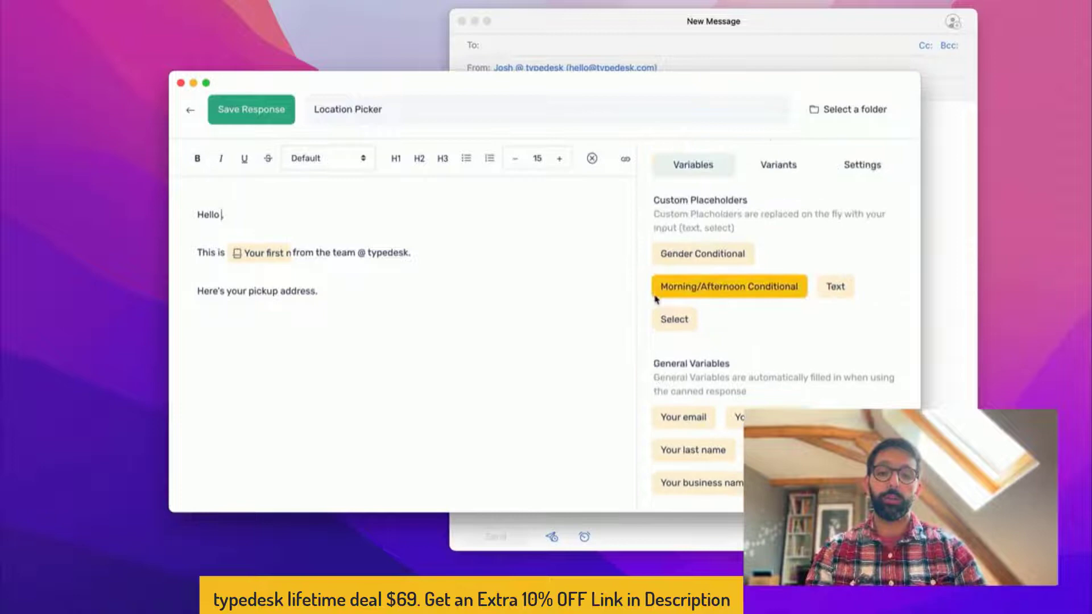
click(837, 288)
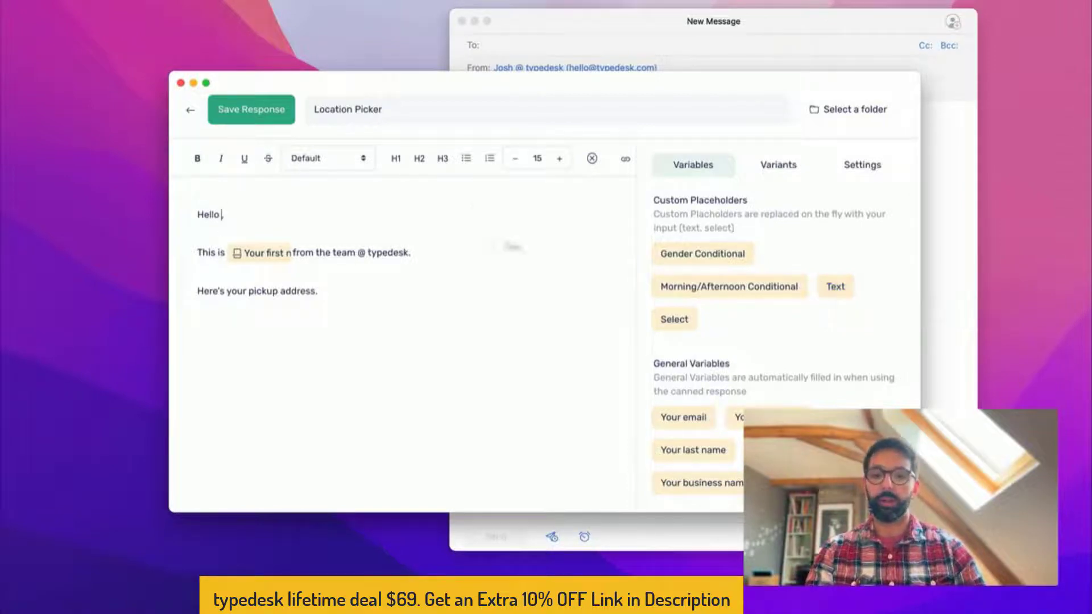
Insert a Text variable asking 'Enter the recipient's first name', with default value 'there'
click(839, 290)
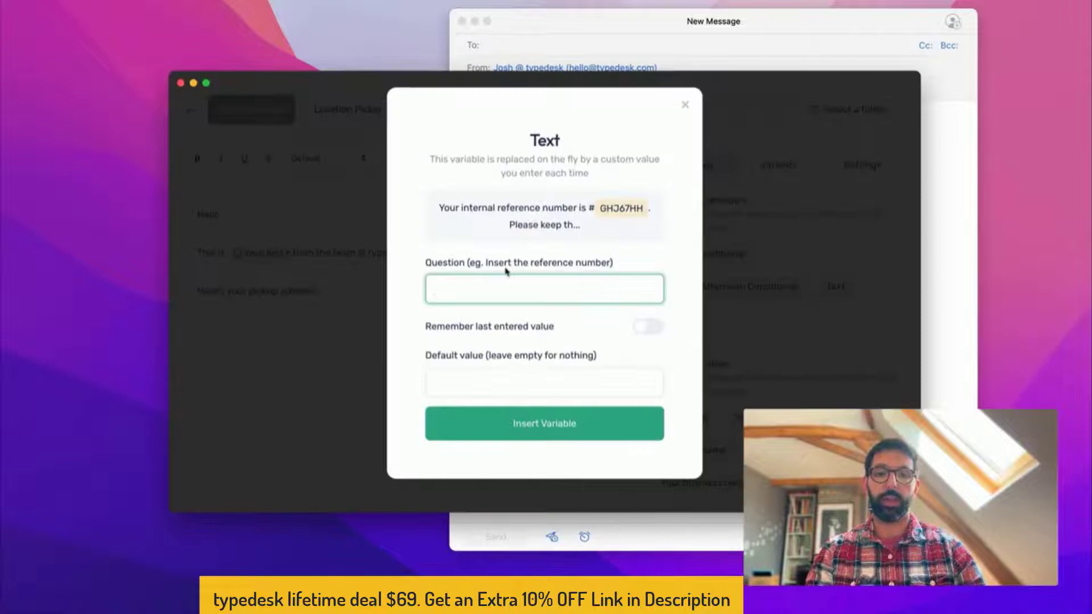
text(Enter the recipient firs)
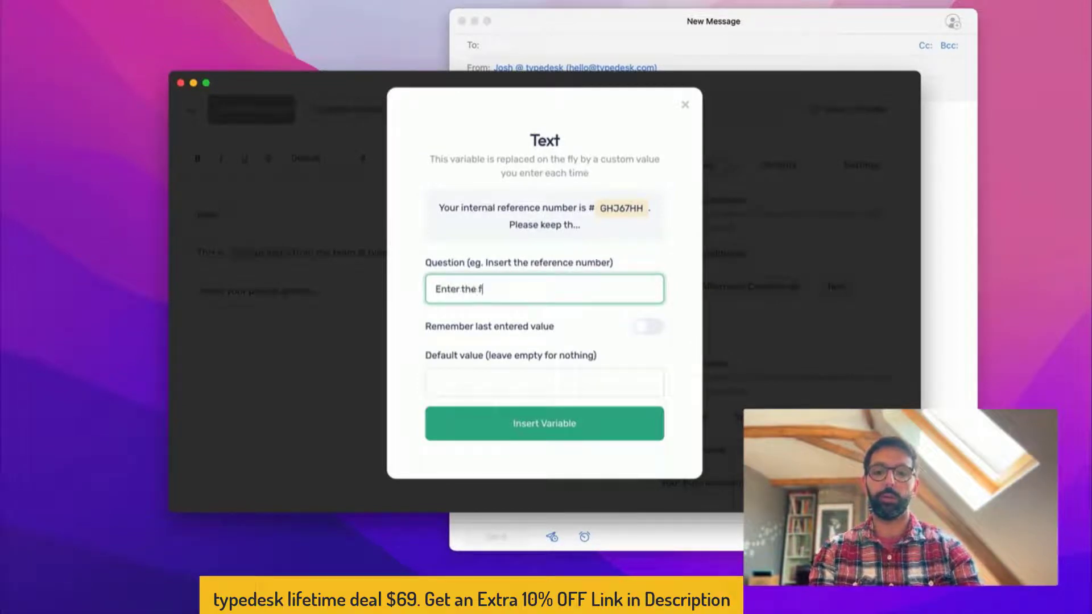
text(t name)
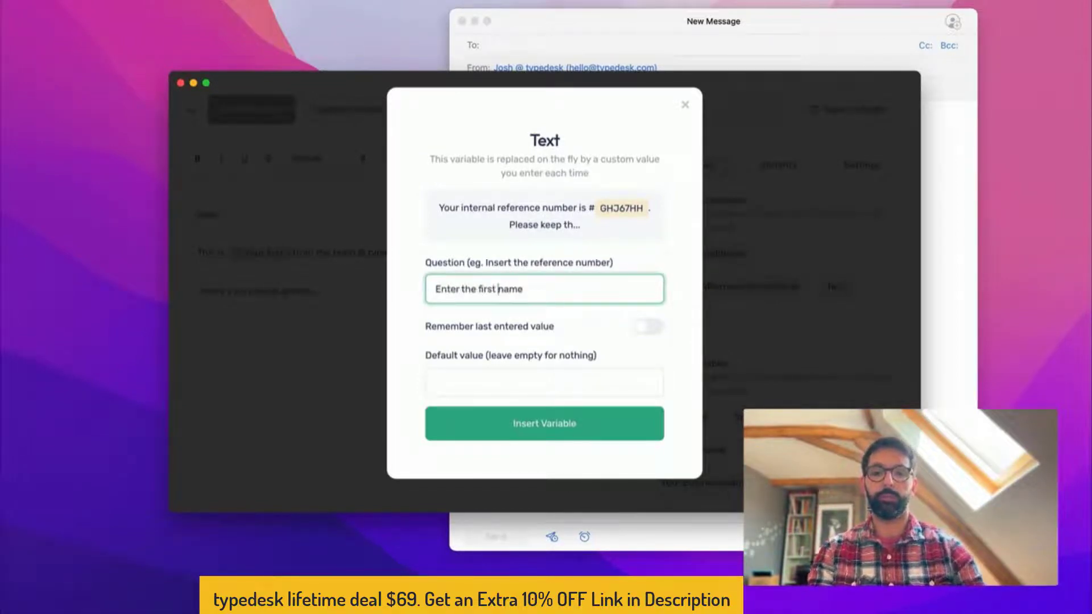
click(477, 289)
text(recipient)
key(BackSpace)
text('s)
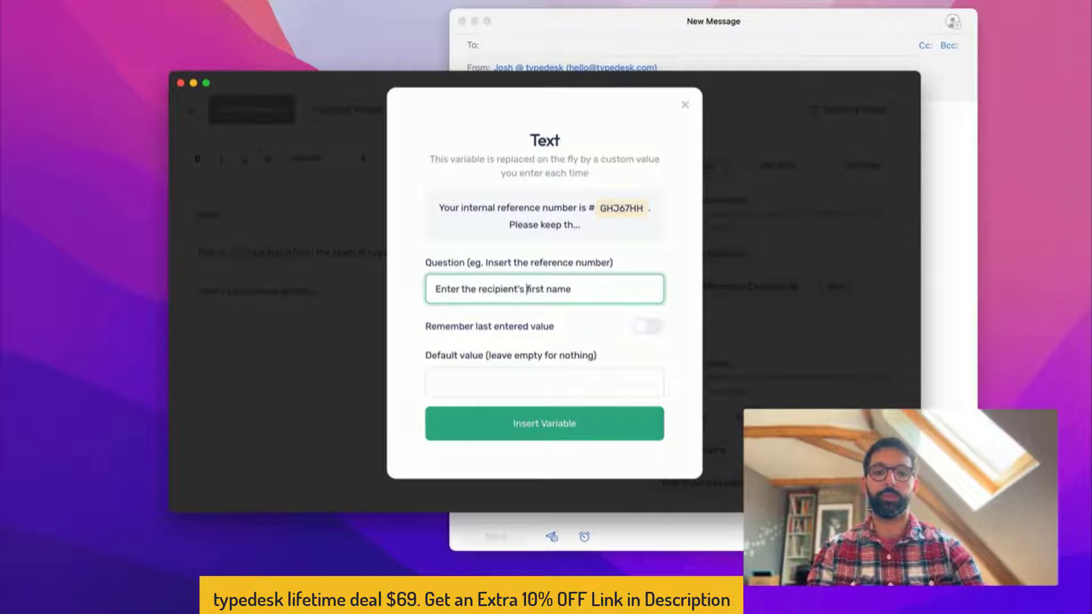
click(479, 391)
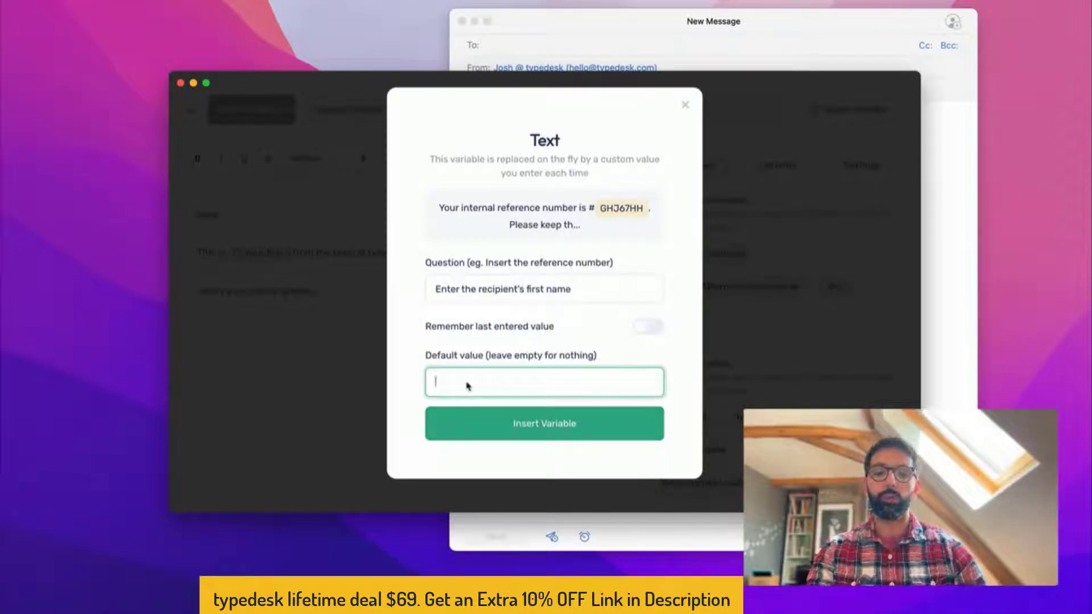
text(there)
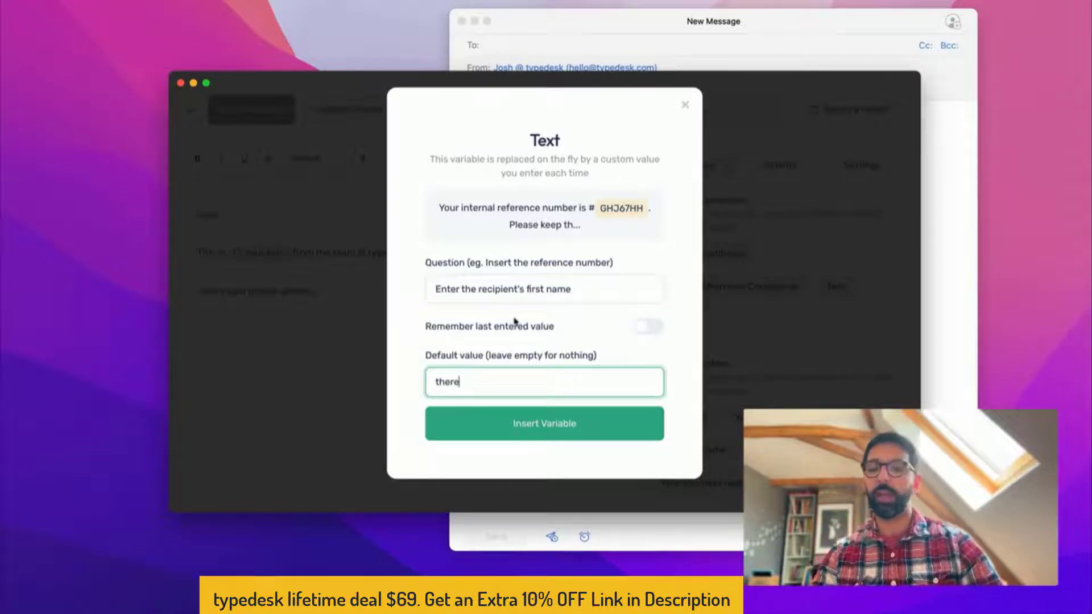
click(513, 424)
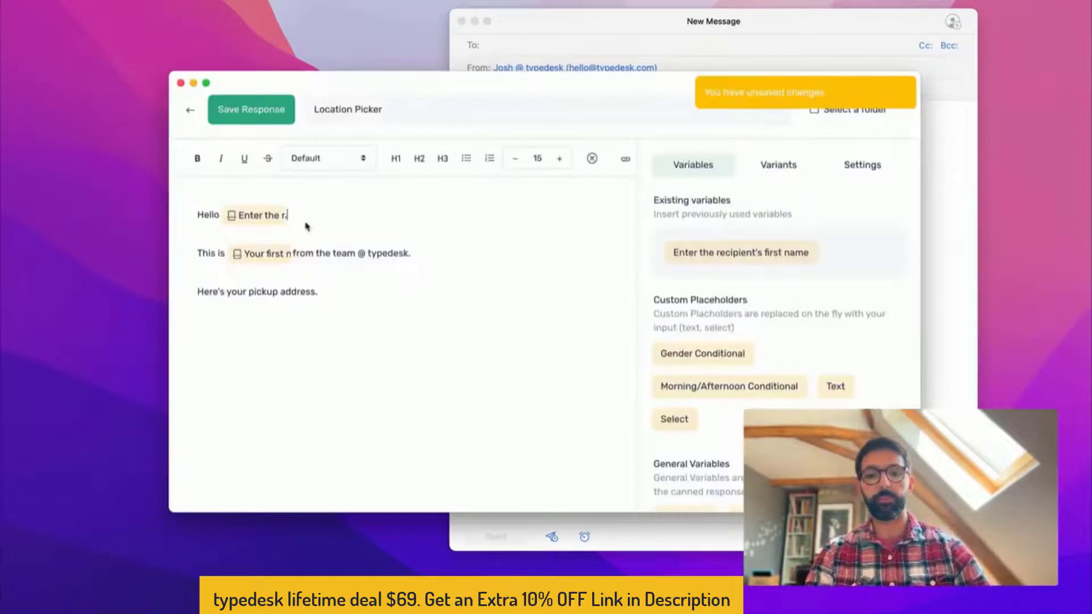
Save the Location Picker response and reopen it for editing
click(252, 116)
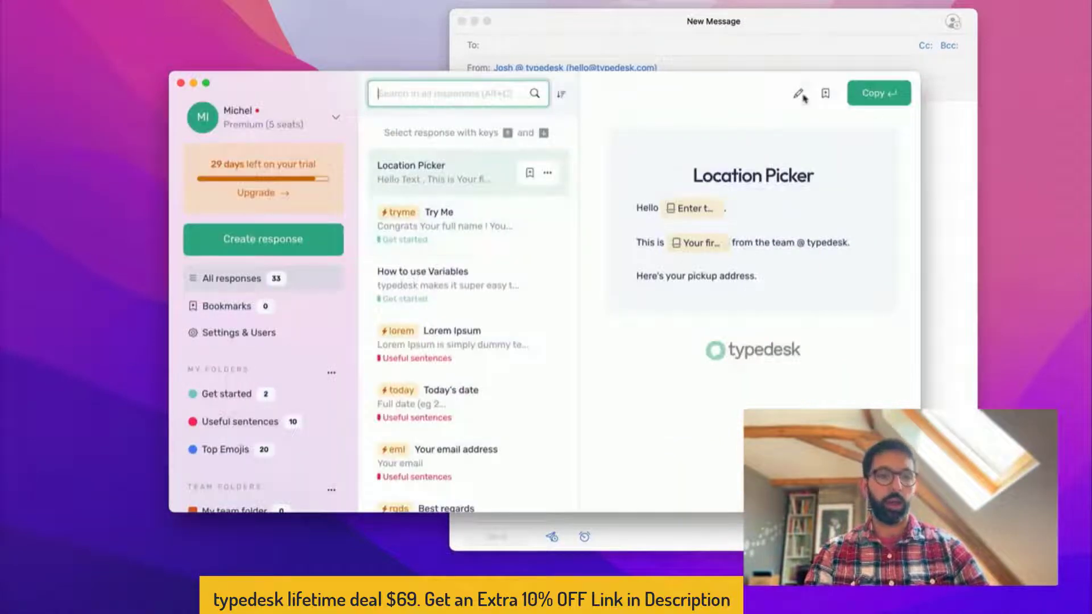
click(797, 94)
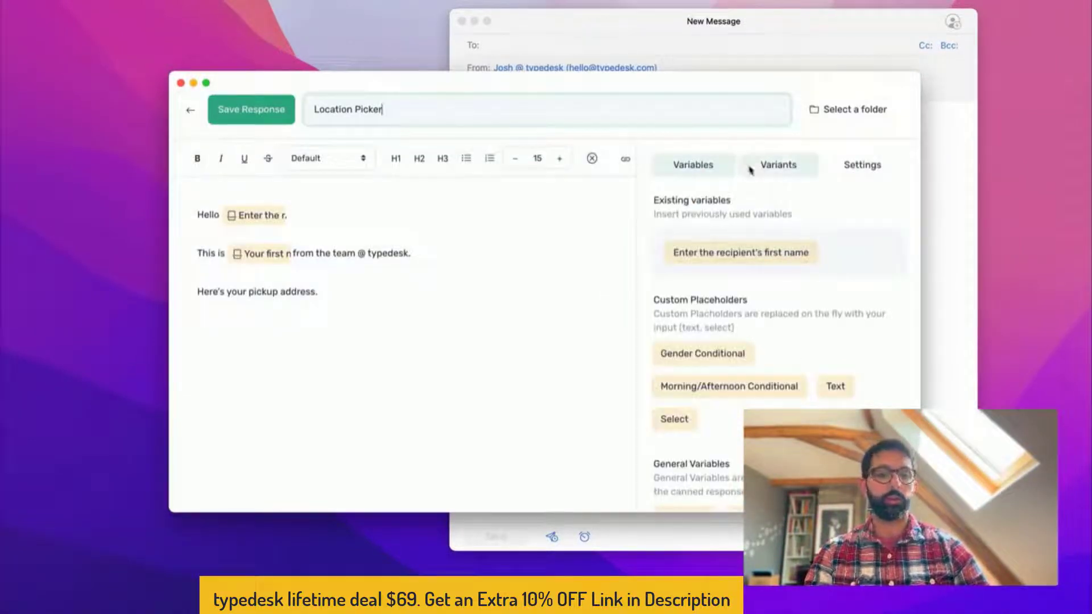
scroll(776, 253, down, 5)
scroll(776, 254, up, 5)
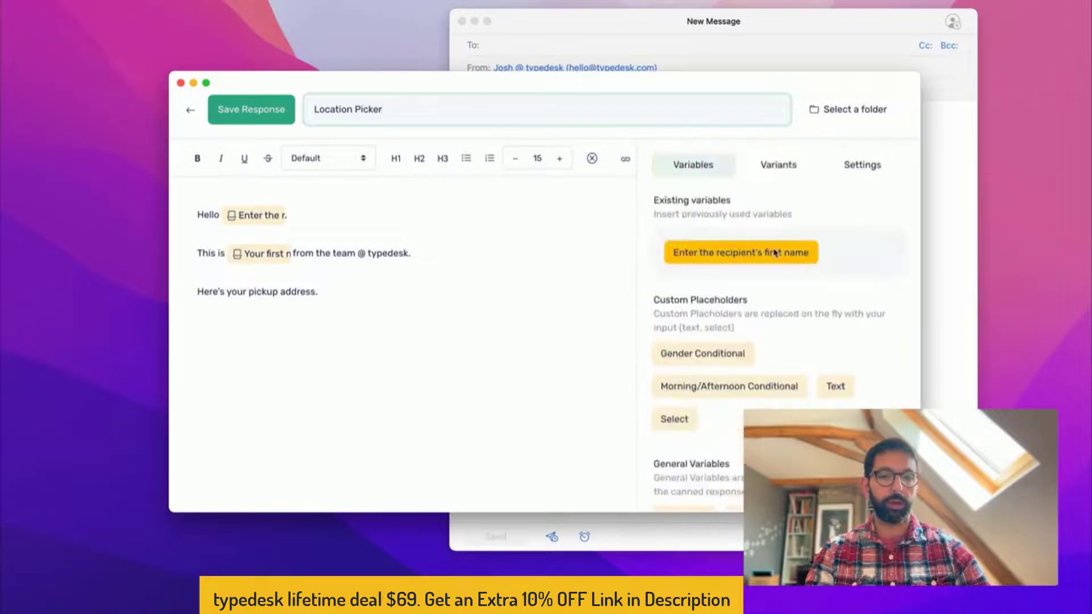
Rename the Default variant to English and add a second variant named Spanish
click(769, 176)
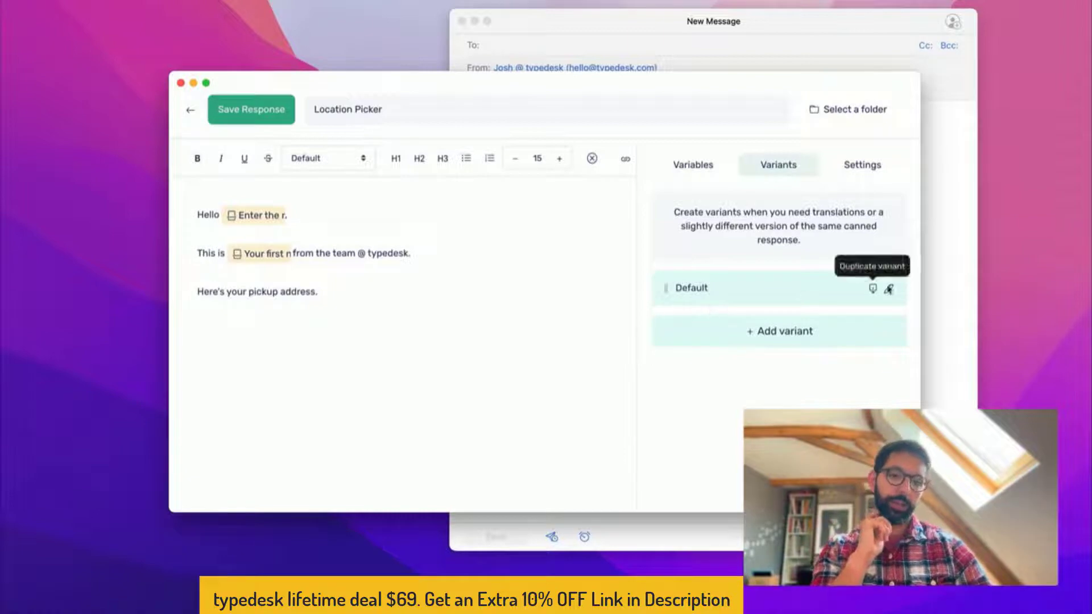
click(888, 288)
key(super+a)
text(English)
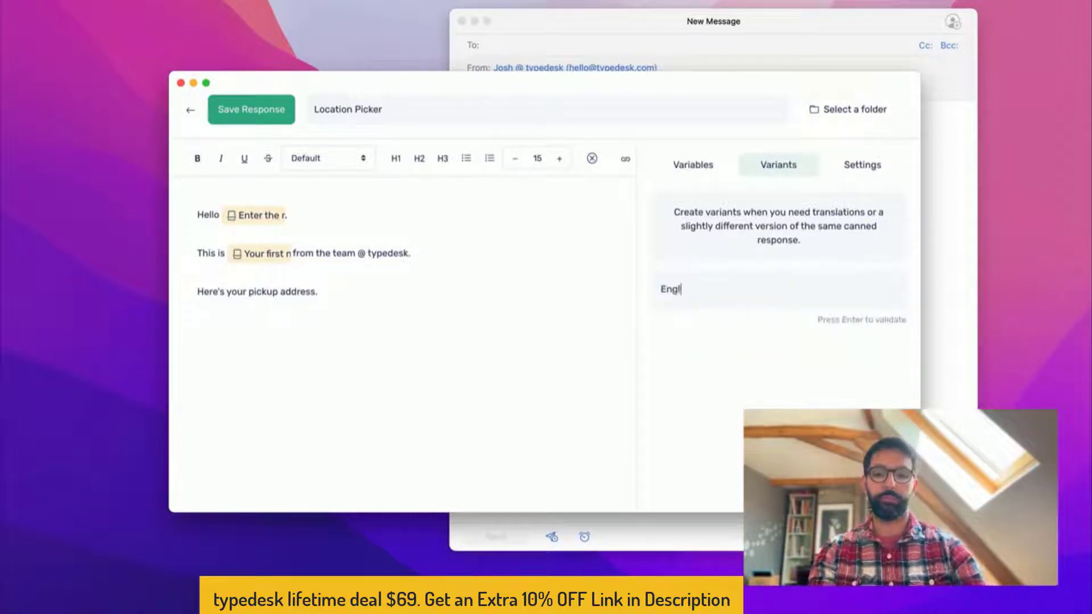
key(Return)
click(714, 334)
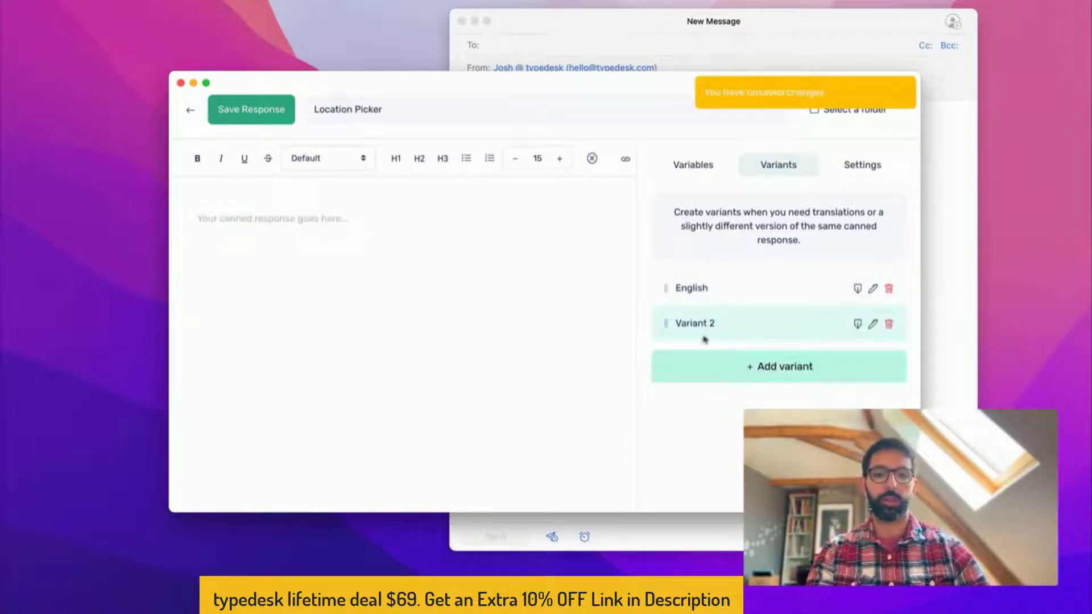
click(873, 324)
key(BackSpace)
key(BackSpace)
key(BackSpace)
key(BackSpace)
key(BackSpace)
key(BackSpace)
key(BackSpace)
key(BackSpace)
key(BackSpace)
text(Spanish)
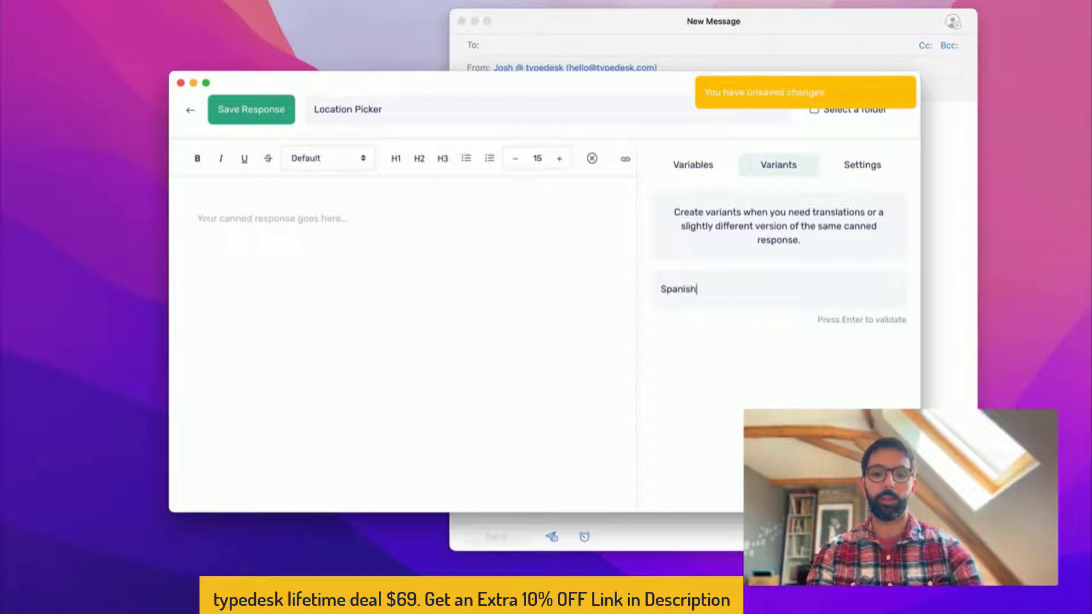
key(Return)
In the Spanish variant, write 'Hola,' and on the next line 'Es en espanol'
click(690, 287)
click(691, 322)
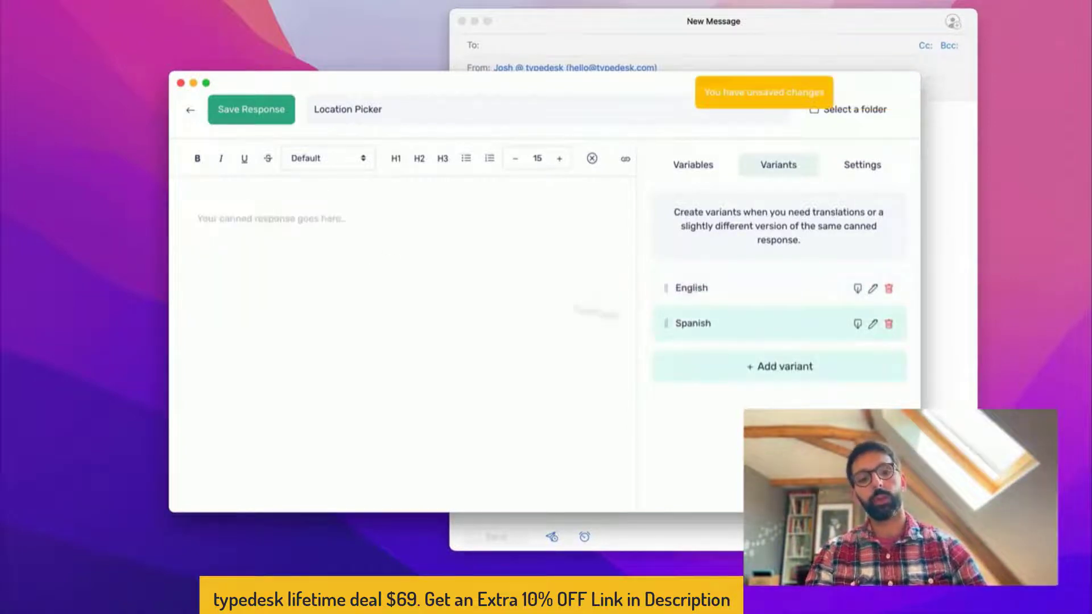
click(706, 286)
click(682, 322)
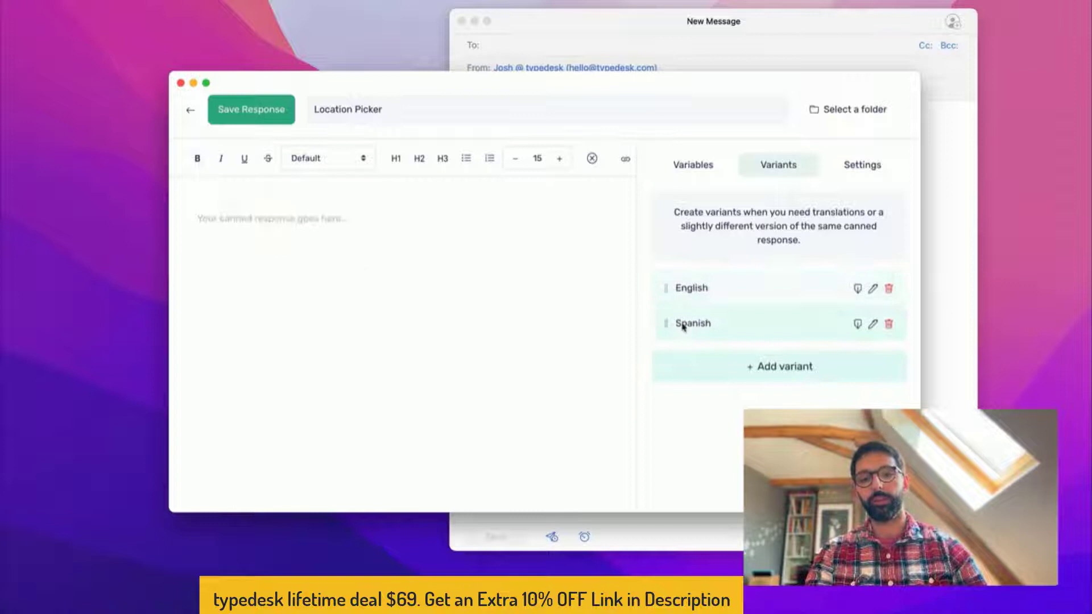
click(391, 273)
text(Ho)
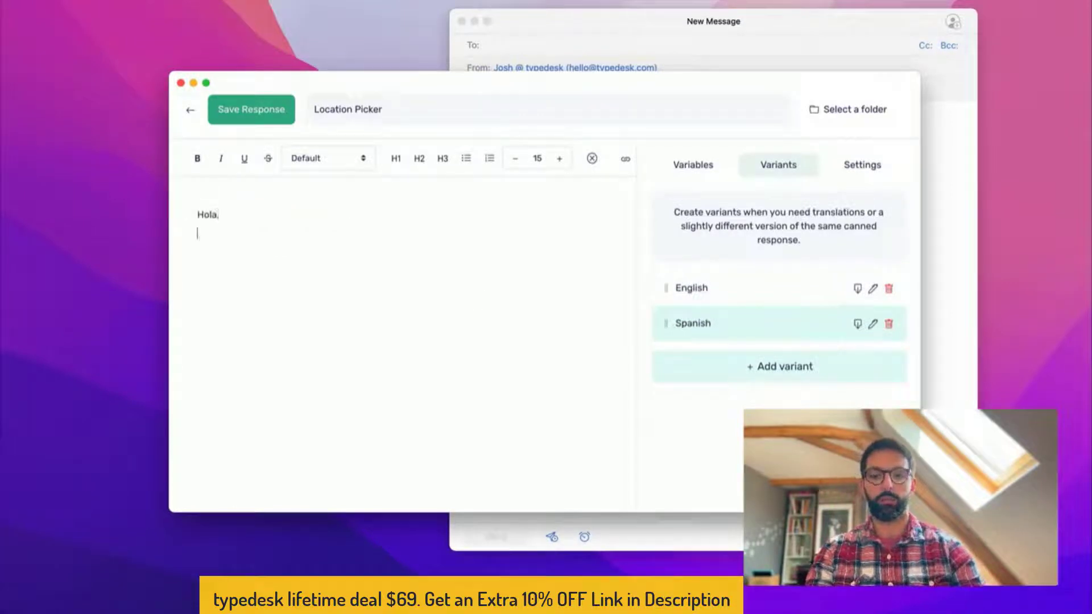
text(la,)
key(Return)
key(Return)
text(Es en esnao)
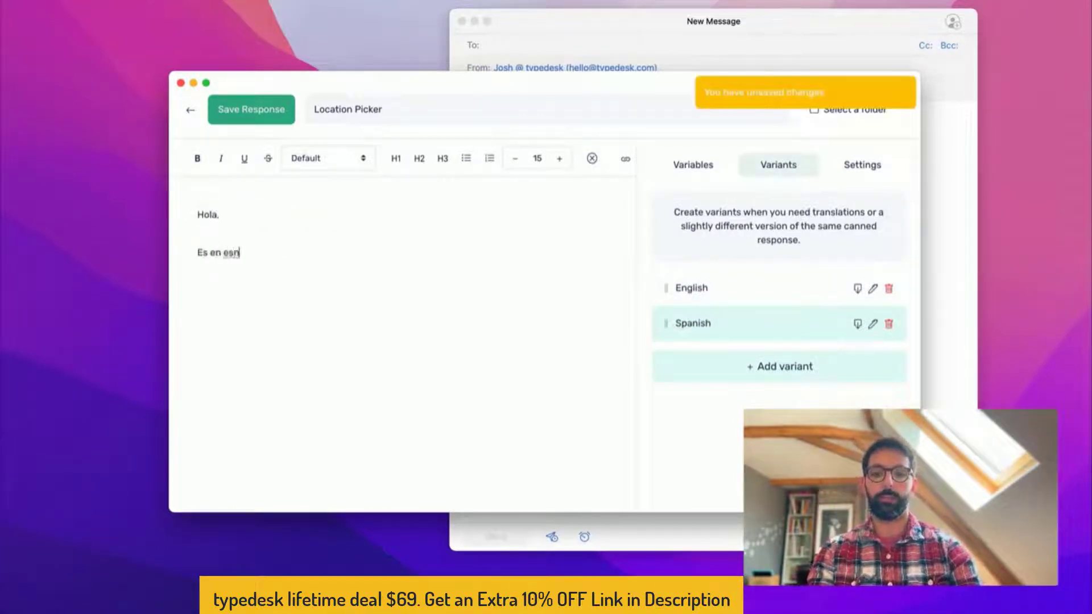
key(BackSpace)
key(BackSpace)
key(BackSpace)
key(BackSpace)
key(BackSpace)
text(s en e)
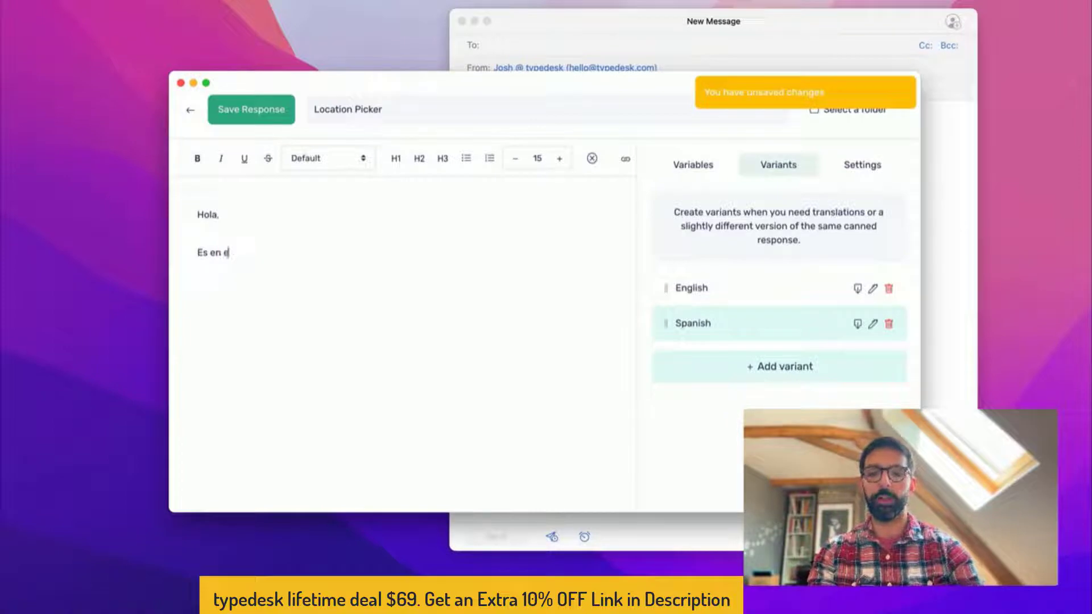
text(span)
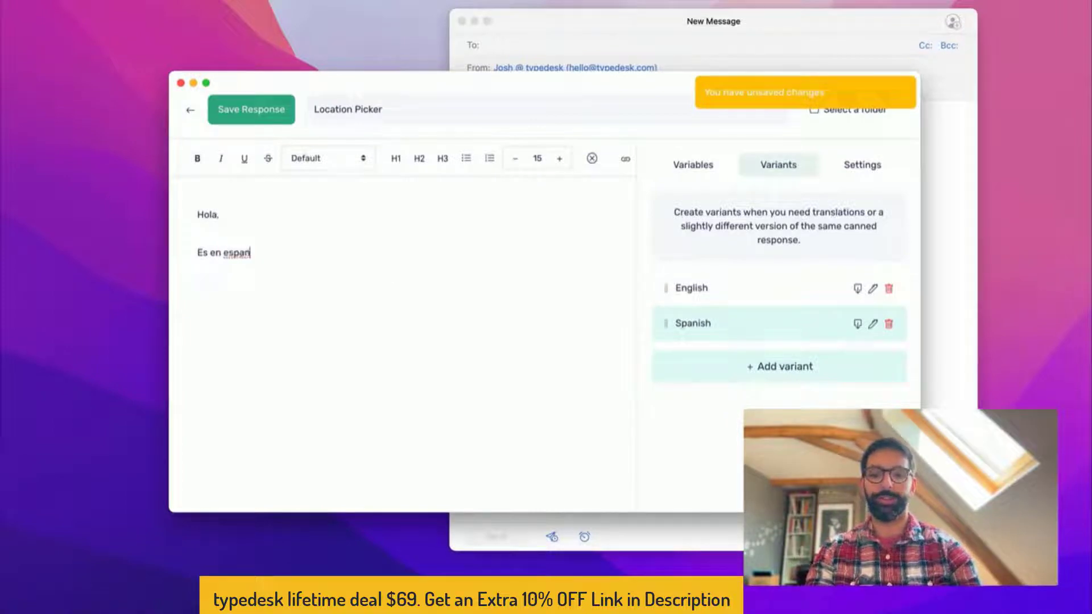
text(ol)
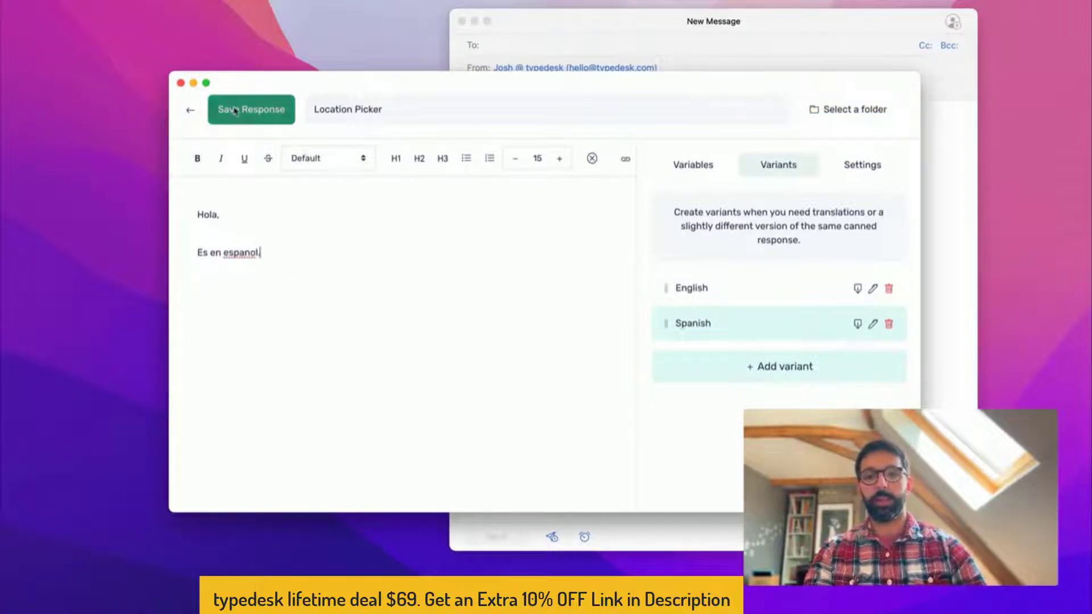
Save the response, set its Quick Response Shortcut to 'locationpick', and save again
click(242, 108)
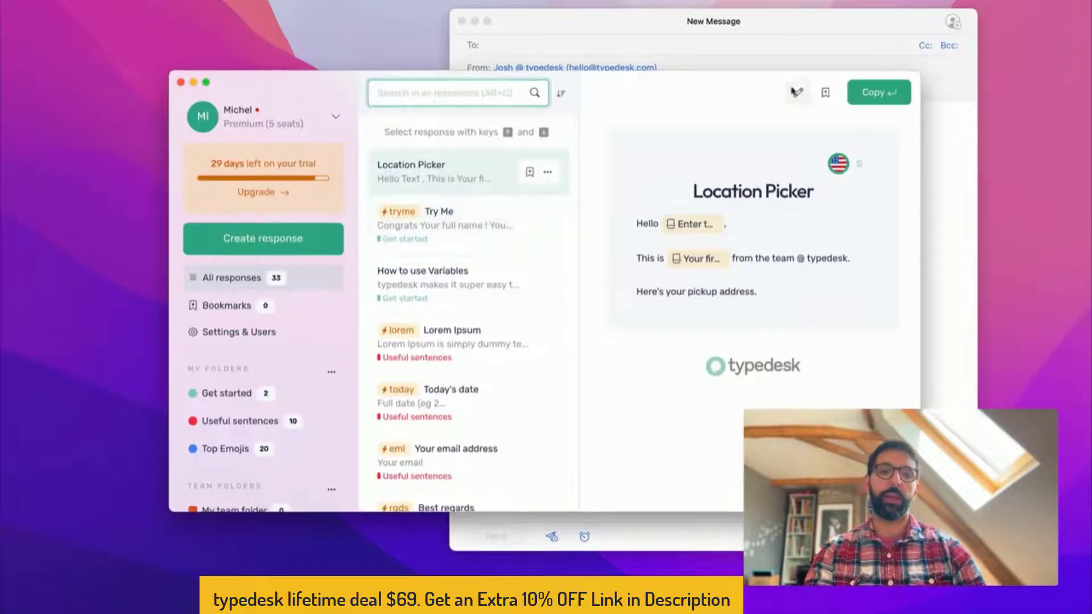
click(796, 95)
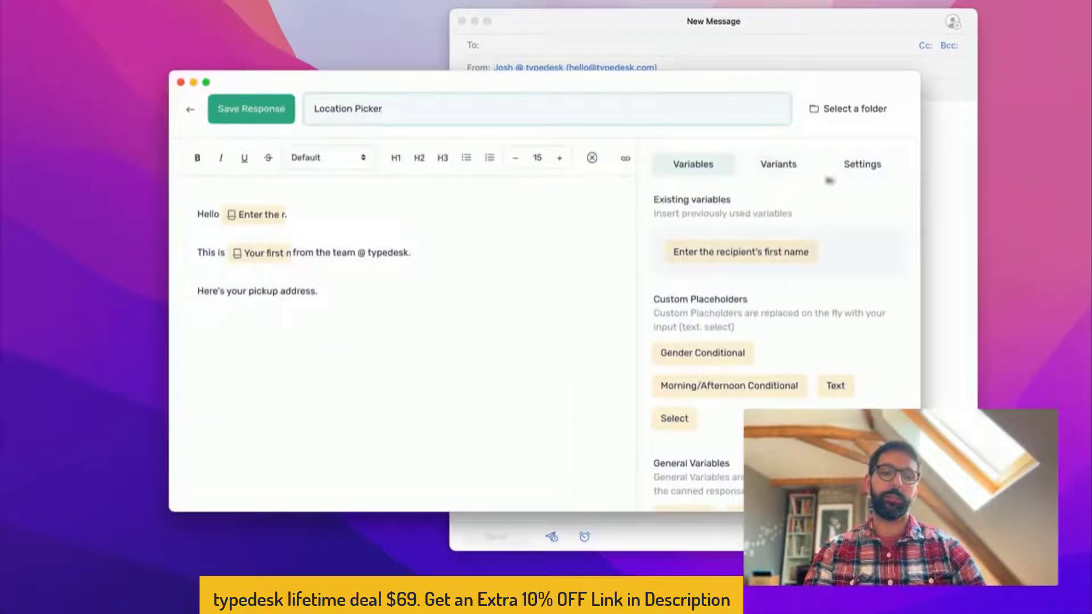
click(862, 168)
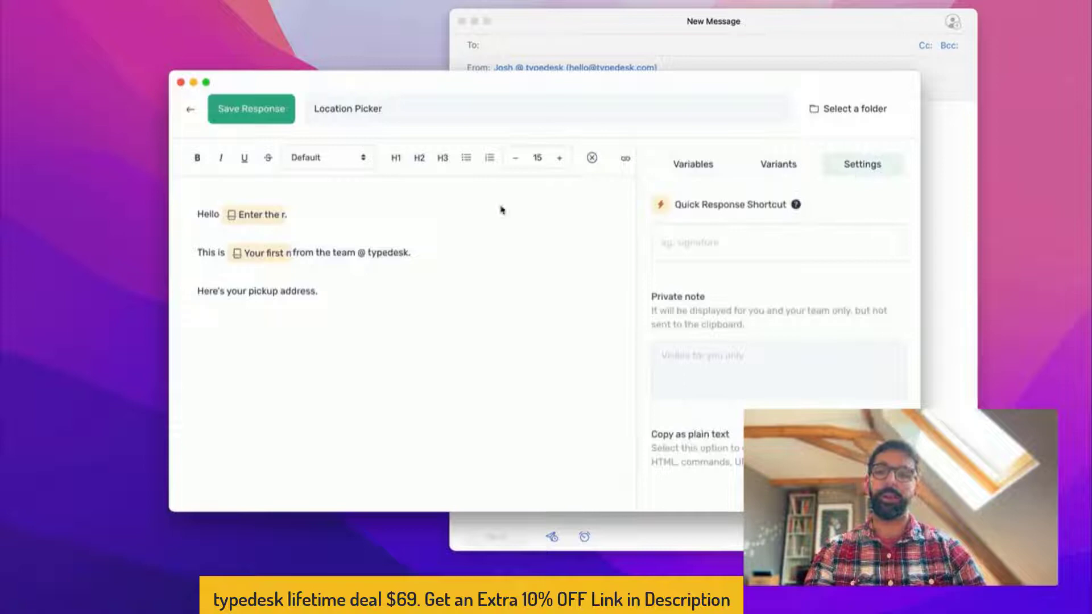
click(757, 240)
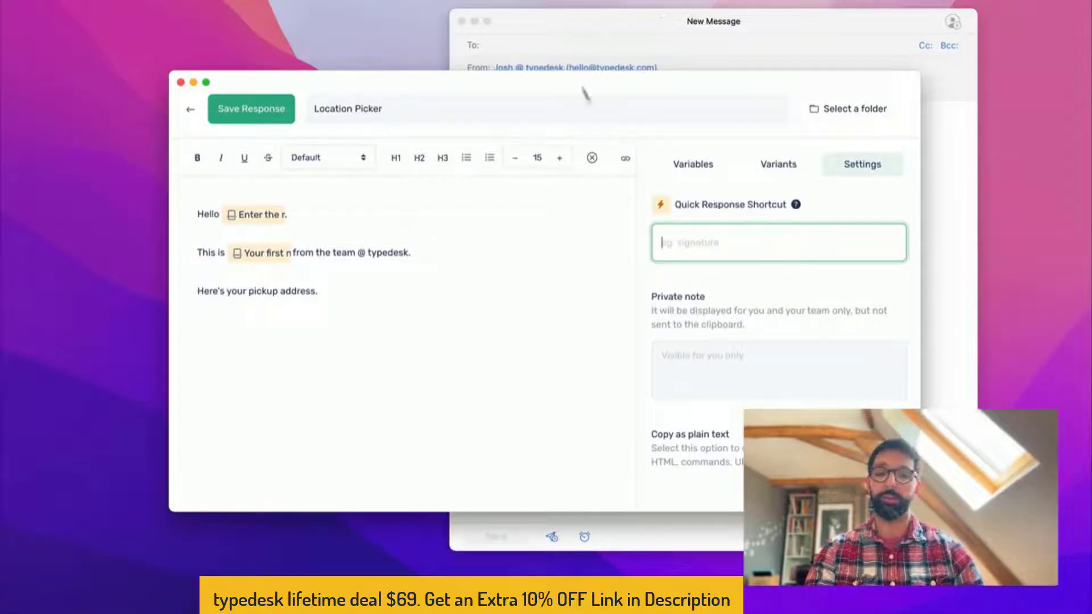
text(location)
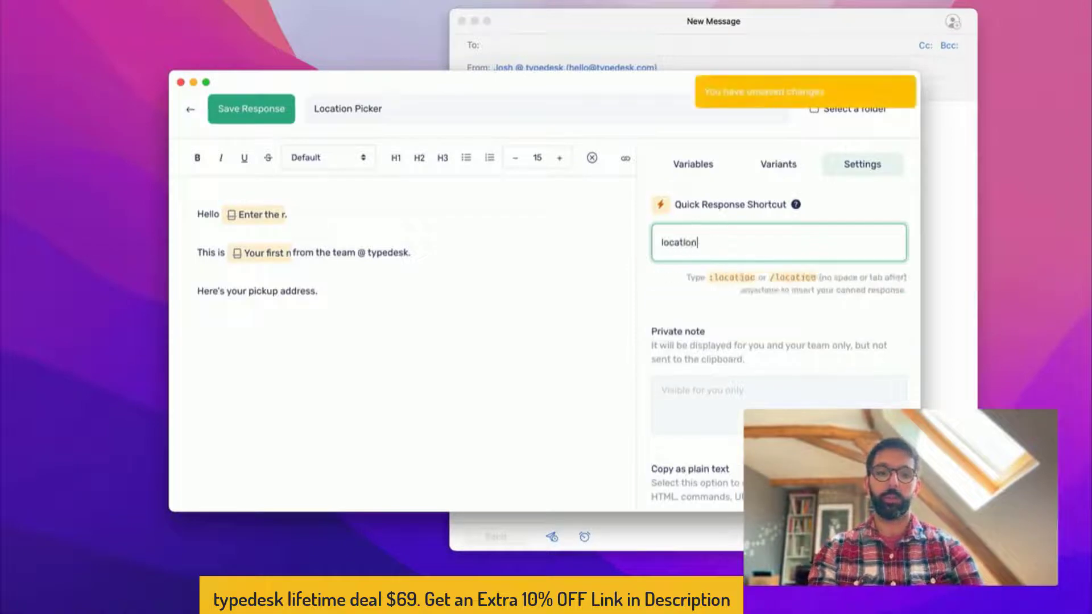
text(pick)
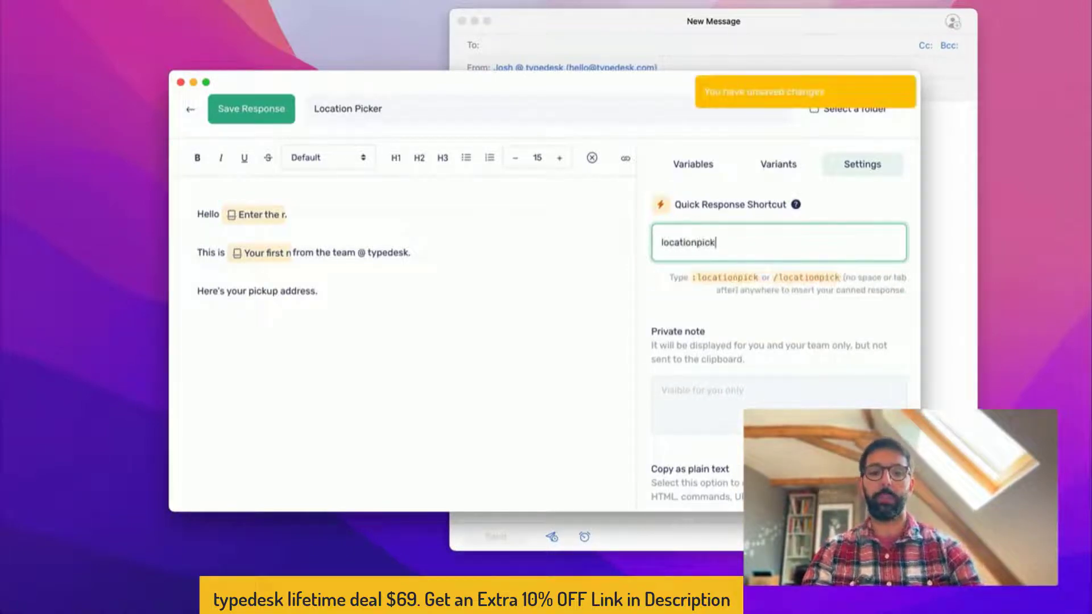
scroll(759, 370, down, 1)
click(754, 370)
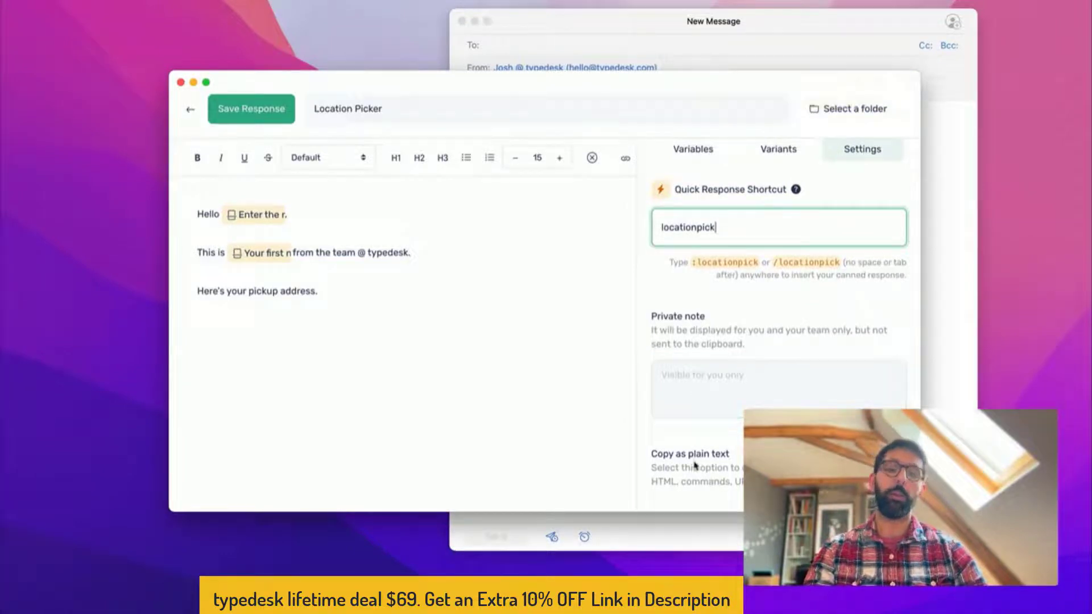
click(245, 109)
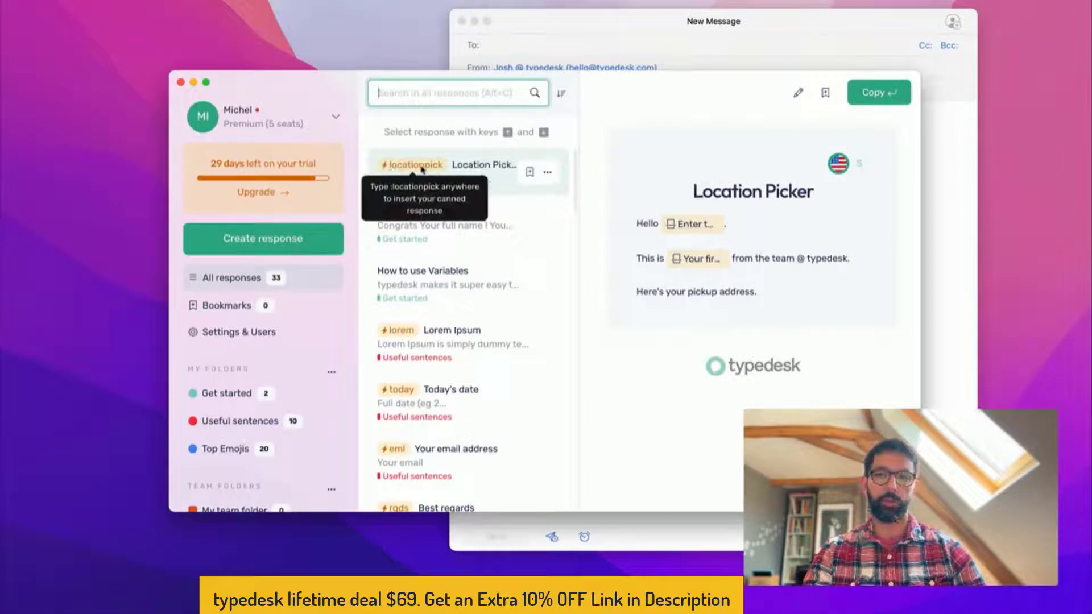
In the new email body, expand /location using the English variant and the recipient's first name
click(621, 21)
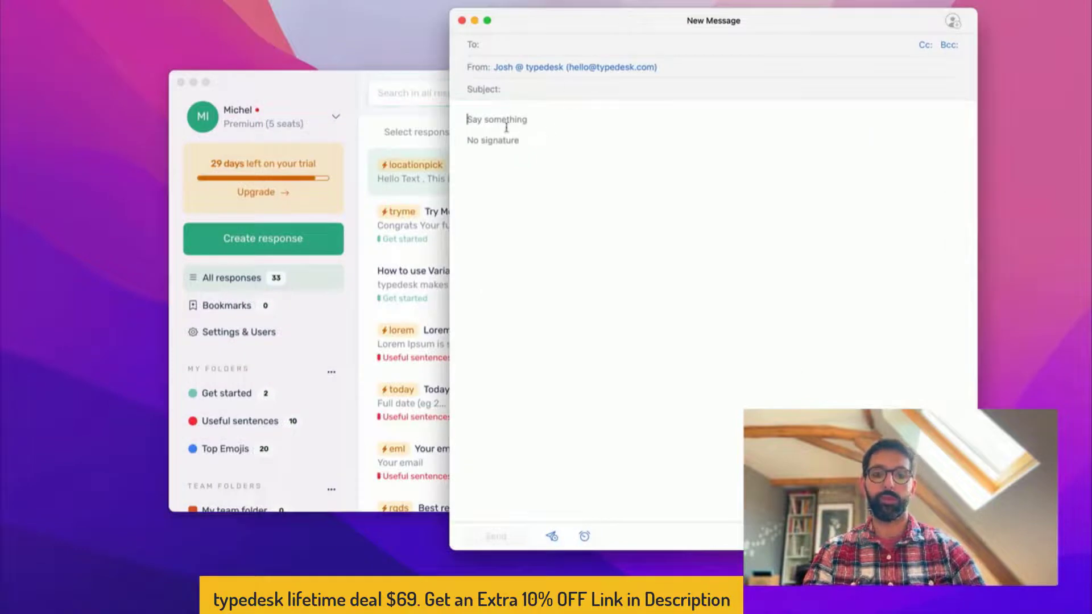
text(/location)
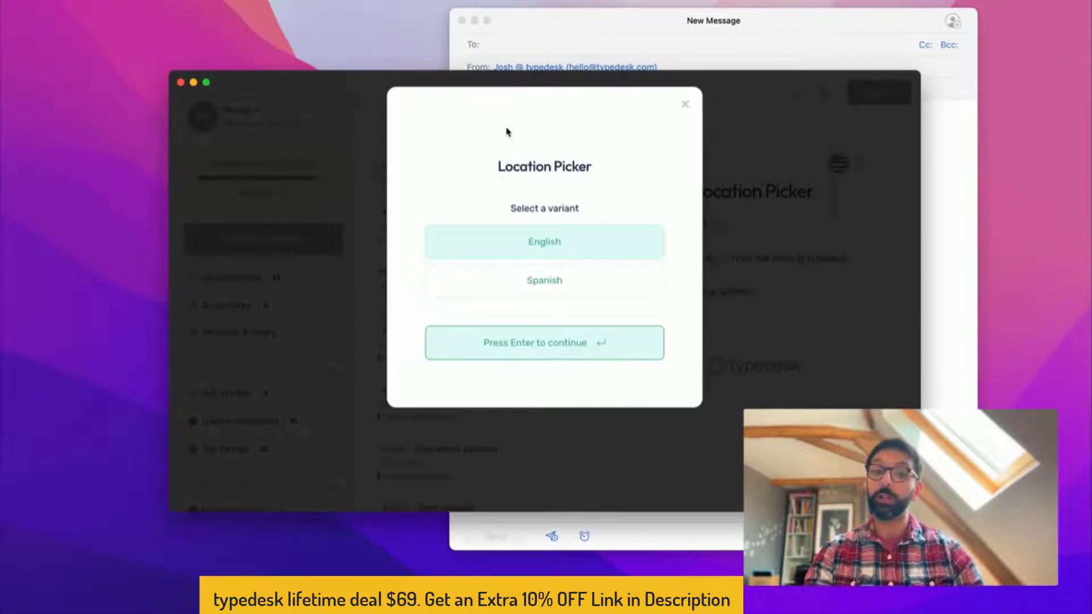
key(Down)
key(Up)
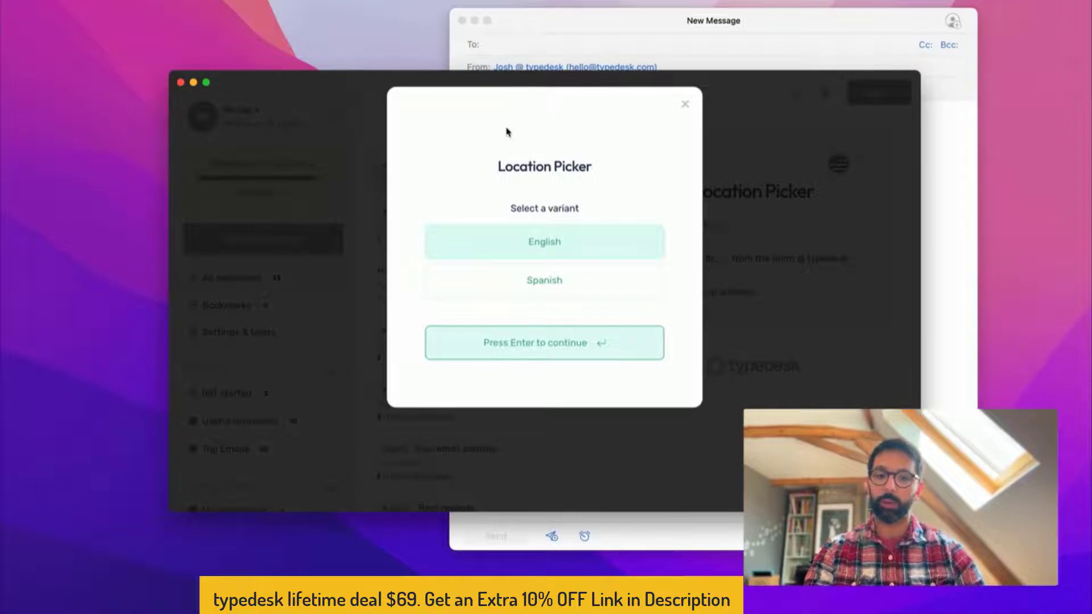
key(Down)
key(Up)
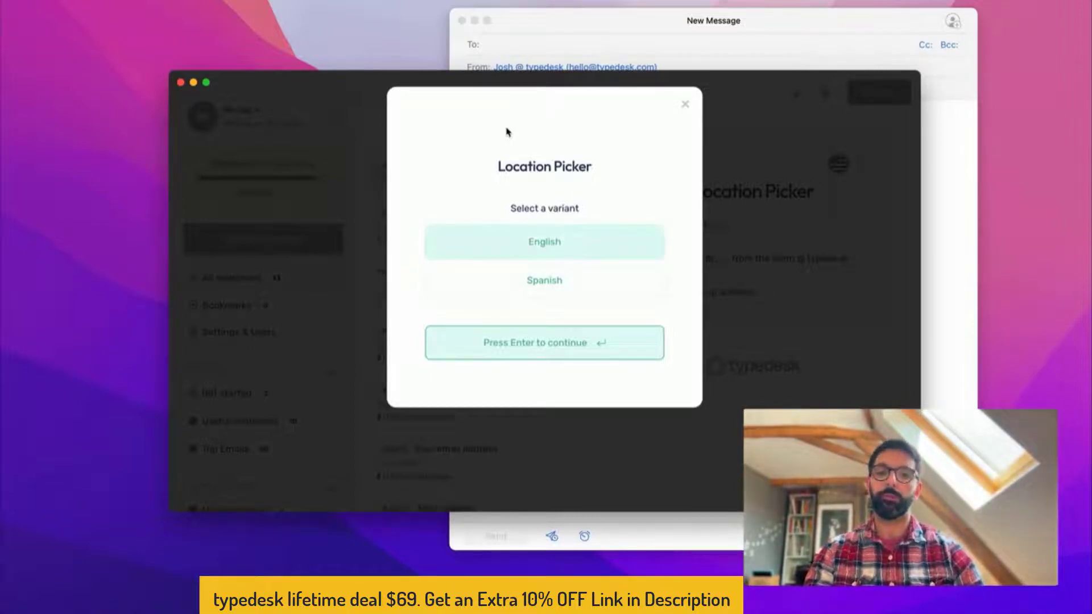
key(Return)
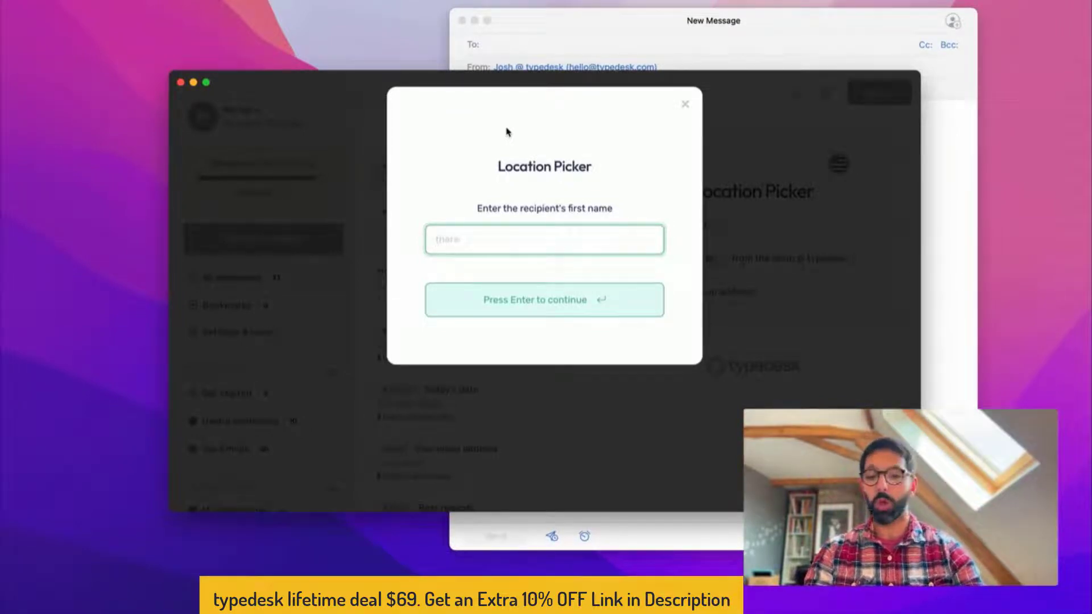
text(Bob)
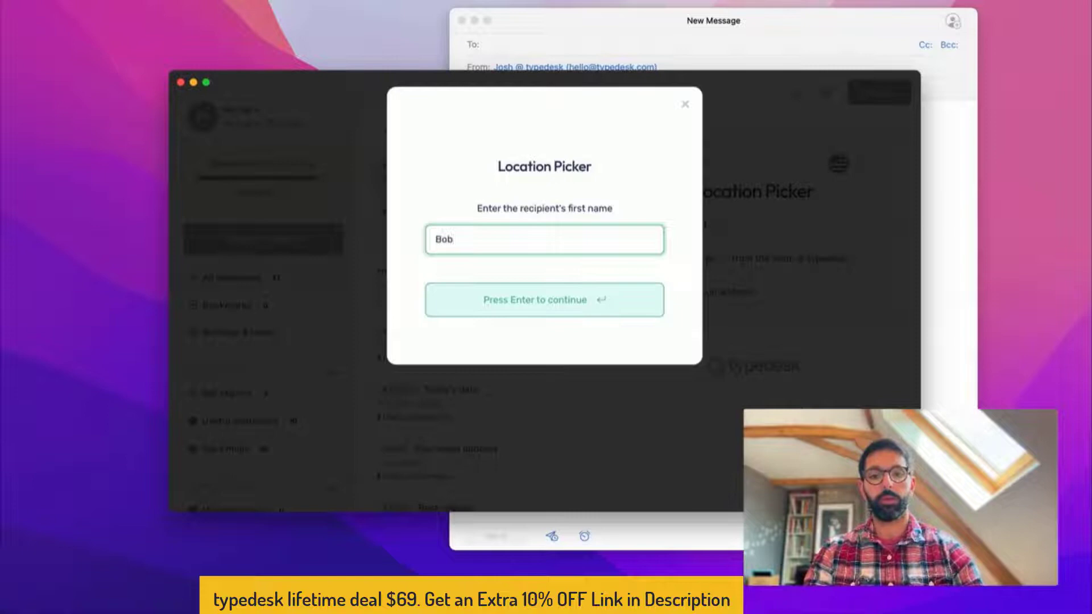
click(455, 300)
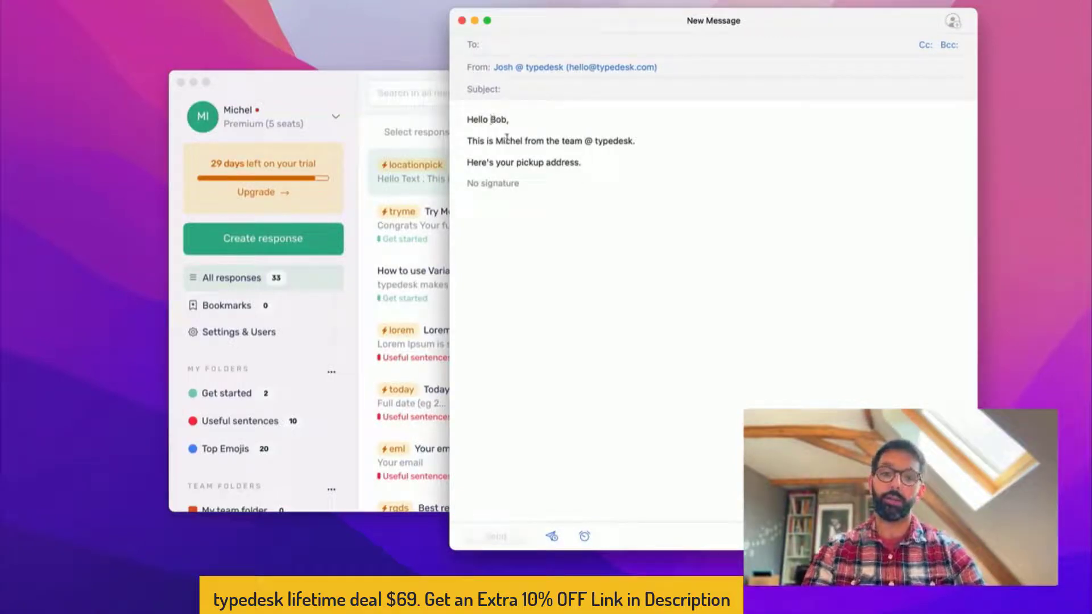
Add an empty line after the pickup address line in the email body
double_click(507, 141)
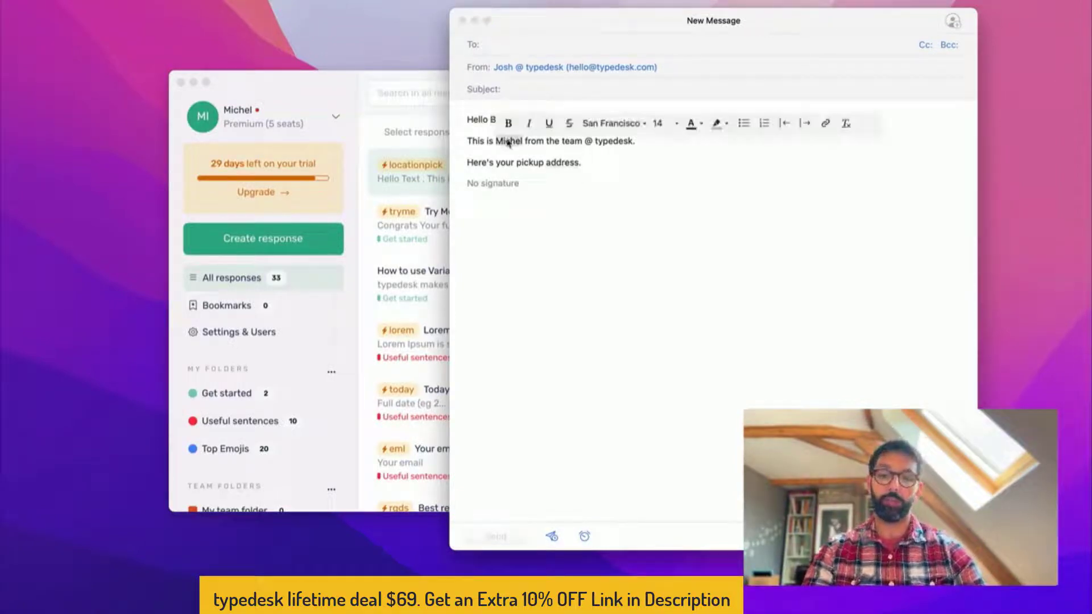
click(538, 142)
double_click(563, 163)
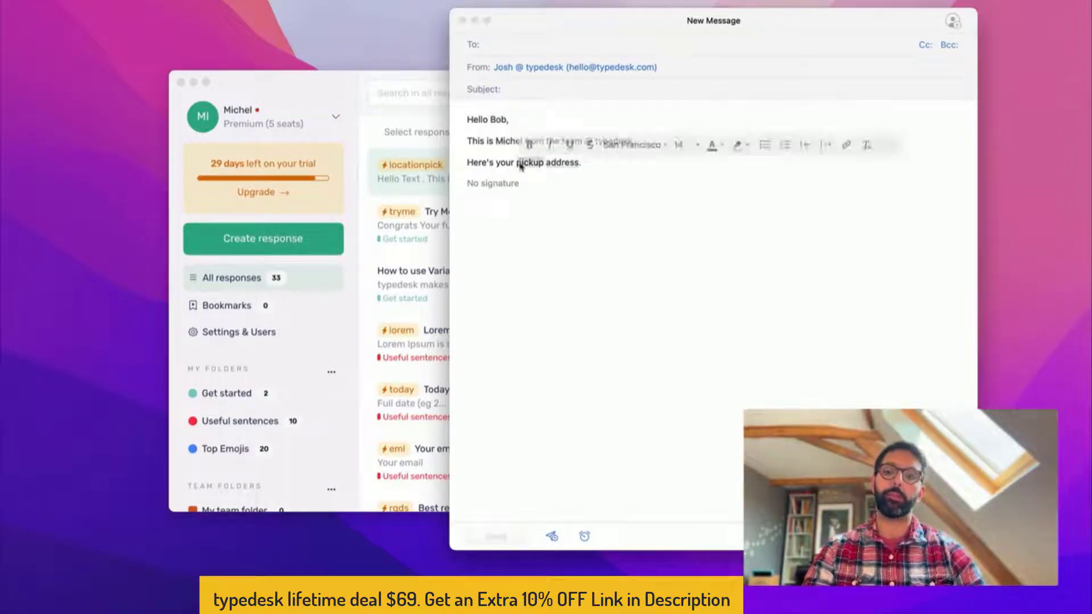
click(563, 164)
click(604, 161)
key(Return)
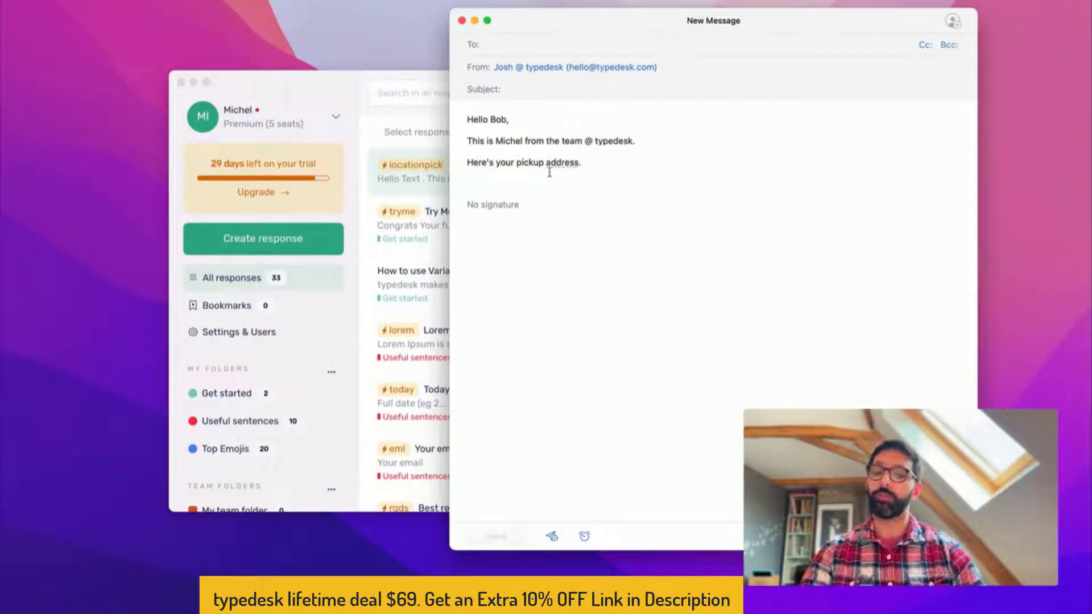
click(326, 79)
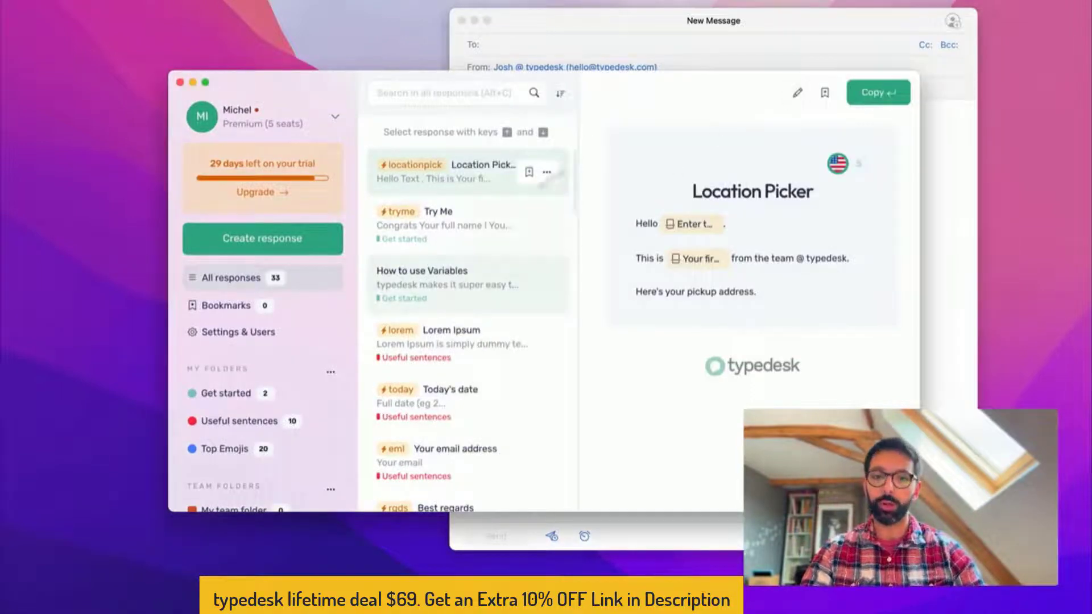
In the Location Picker response, replace the period ending the pickup address line with a colon
click(797, 94)
click(338, 297)
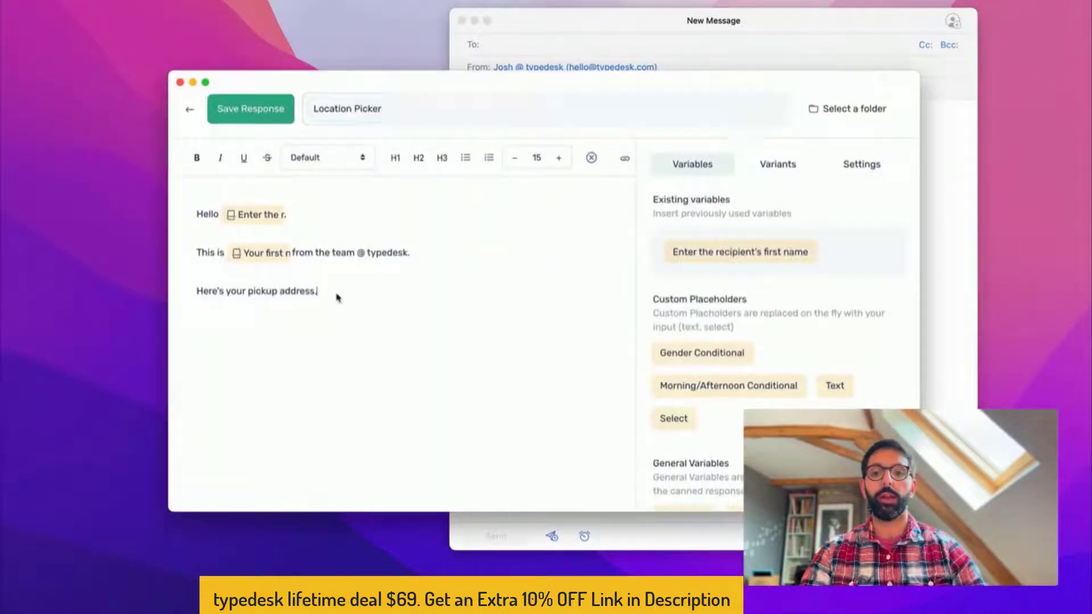
key(BackSpace)
text(:)
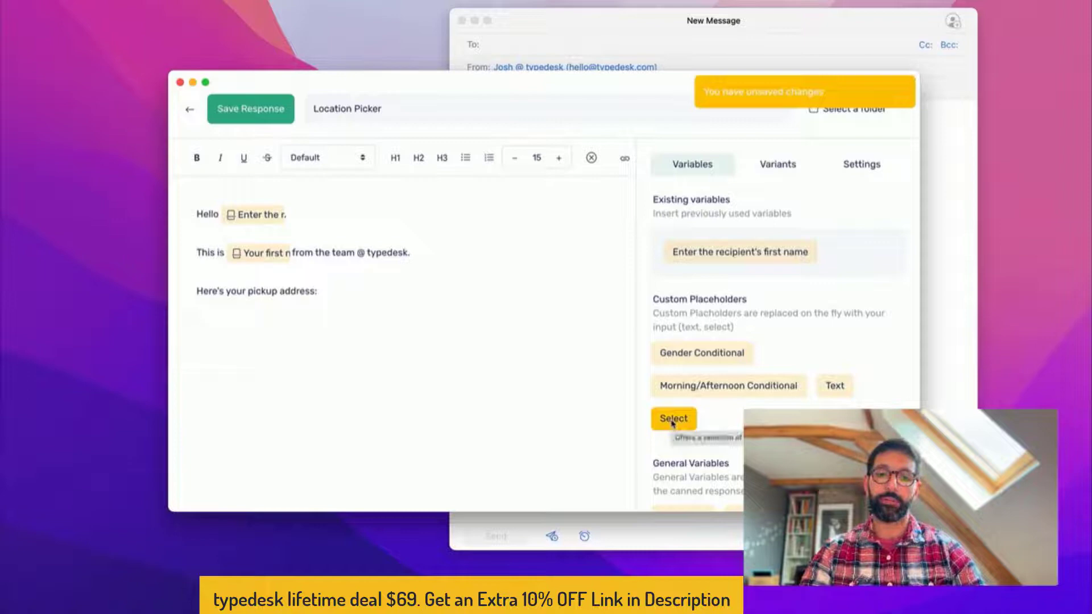
Insert a 'Select location' choice offering New York and San Francisco, then save the response
click(673, 419)
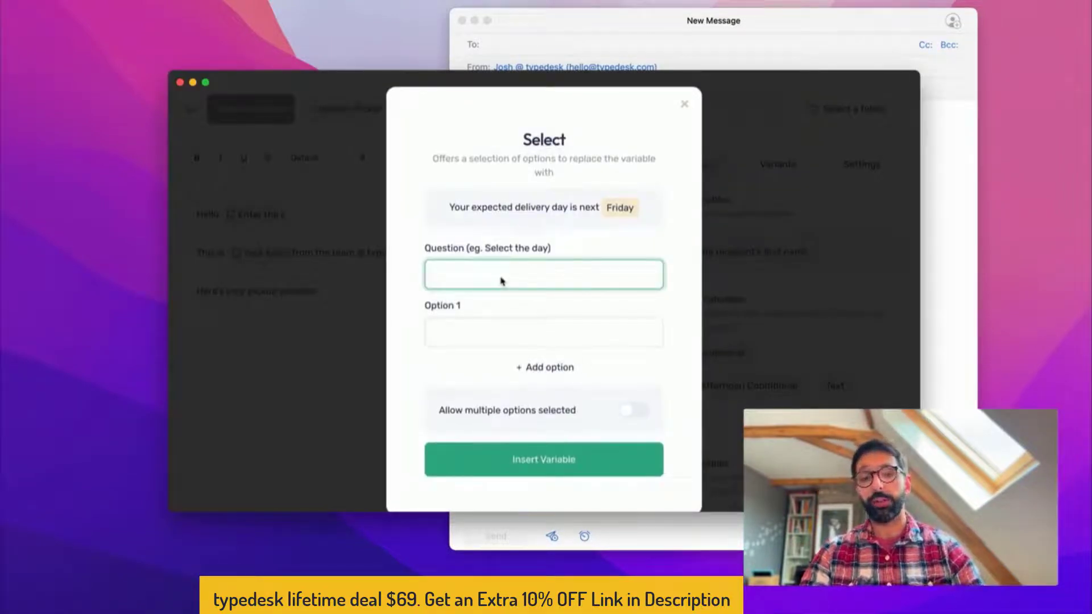
text(Select )
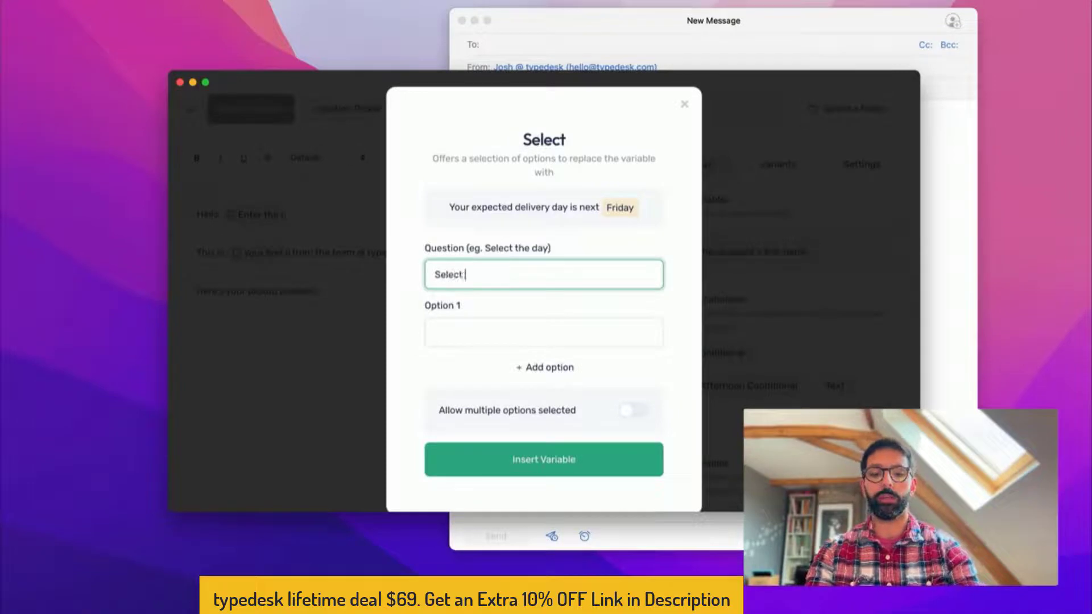
text(location)
click(514, 336)
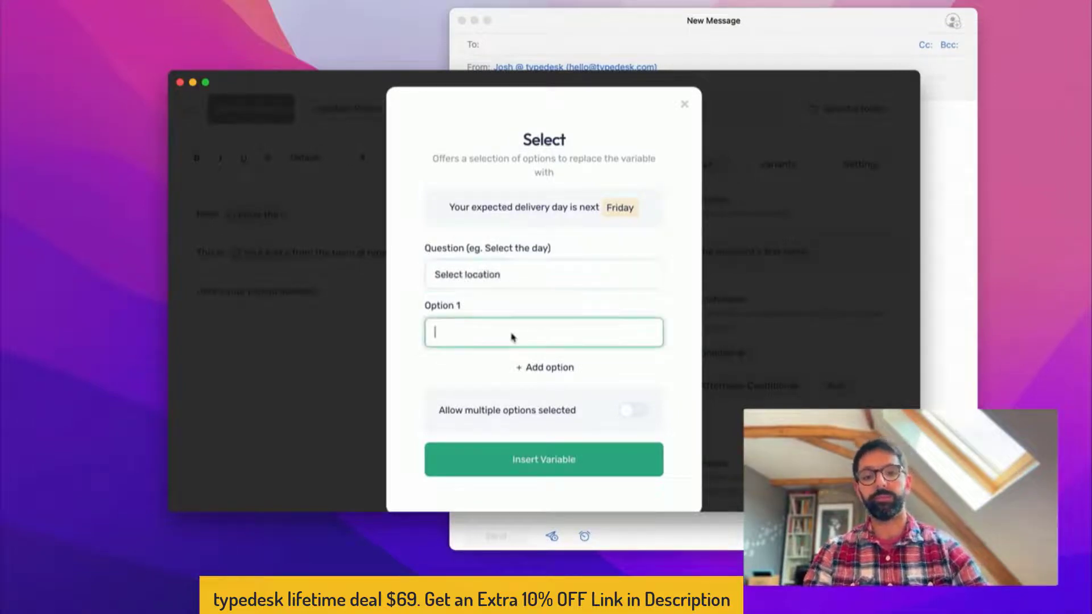
text(New York)
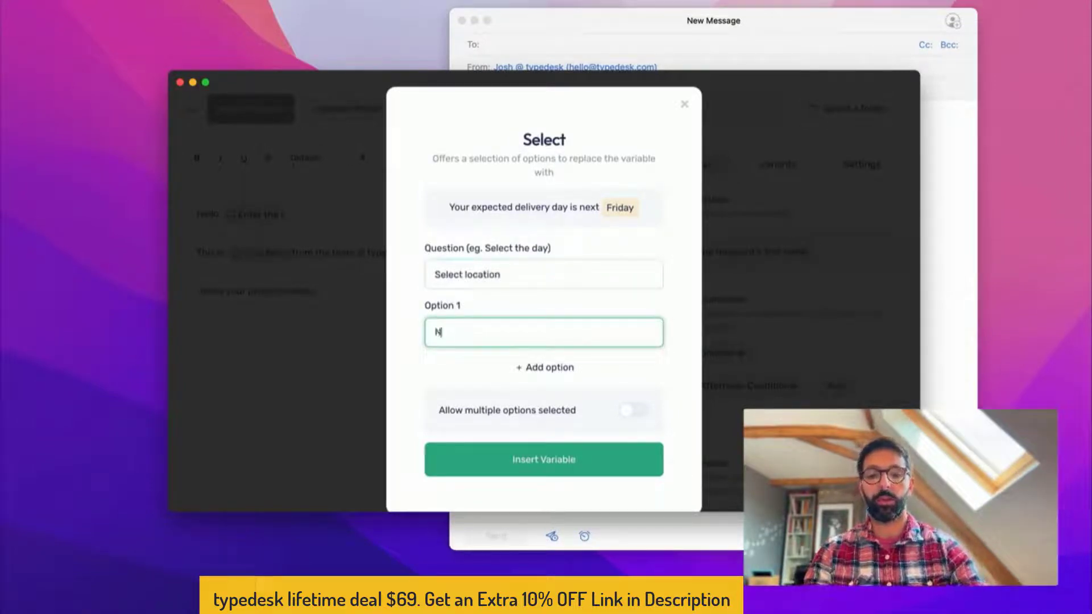
click(513, 365)
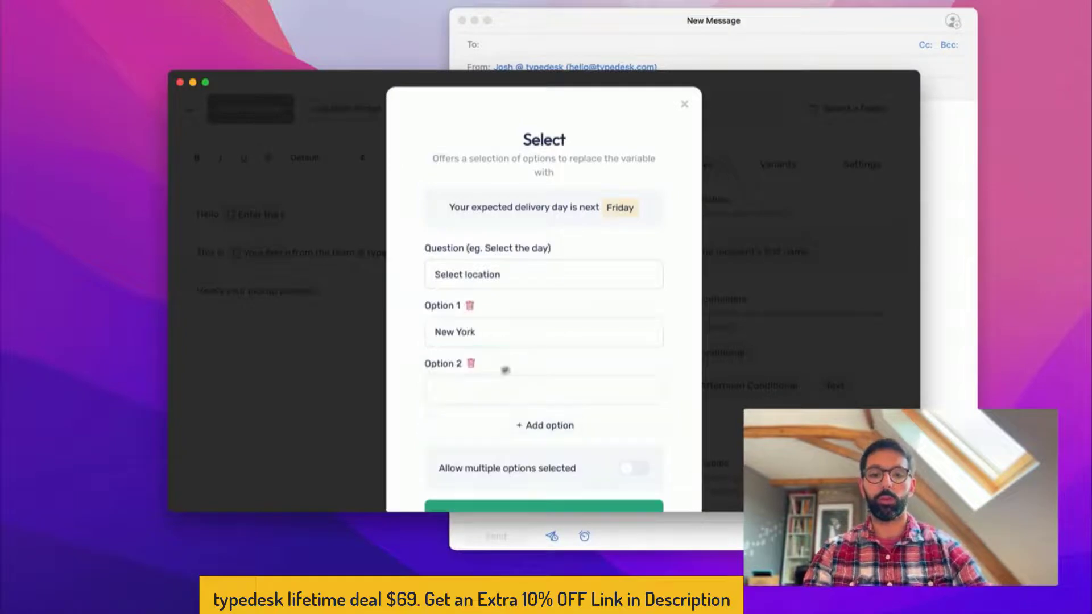
click(475, 387)
text(San Fran)
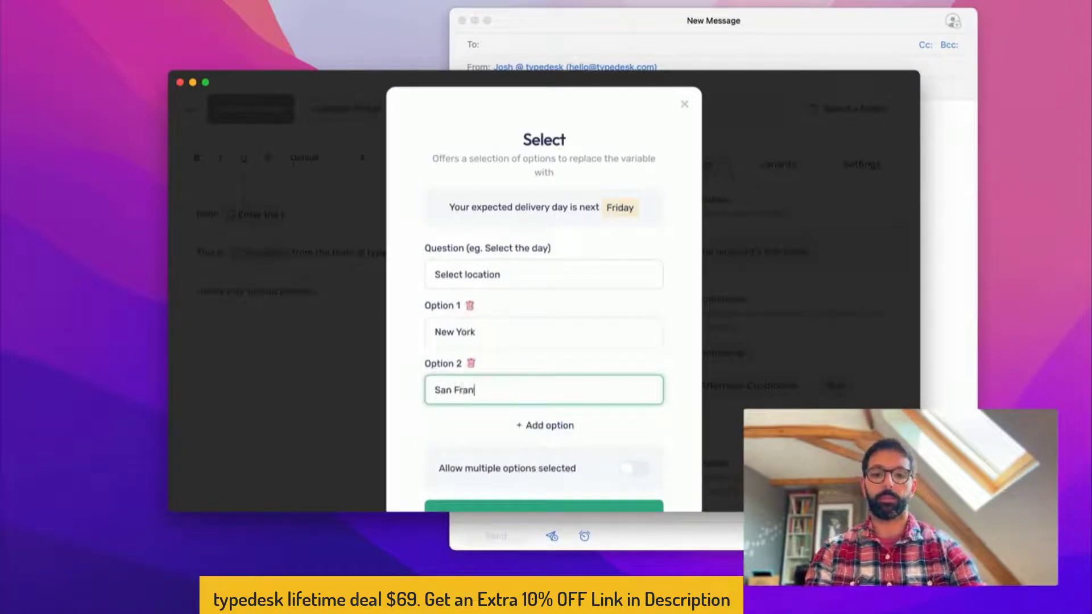
text(sico)
key(alt+shift+Left)
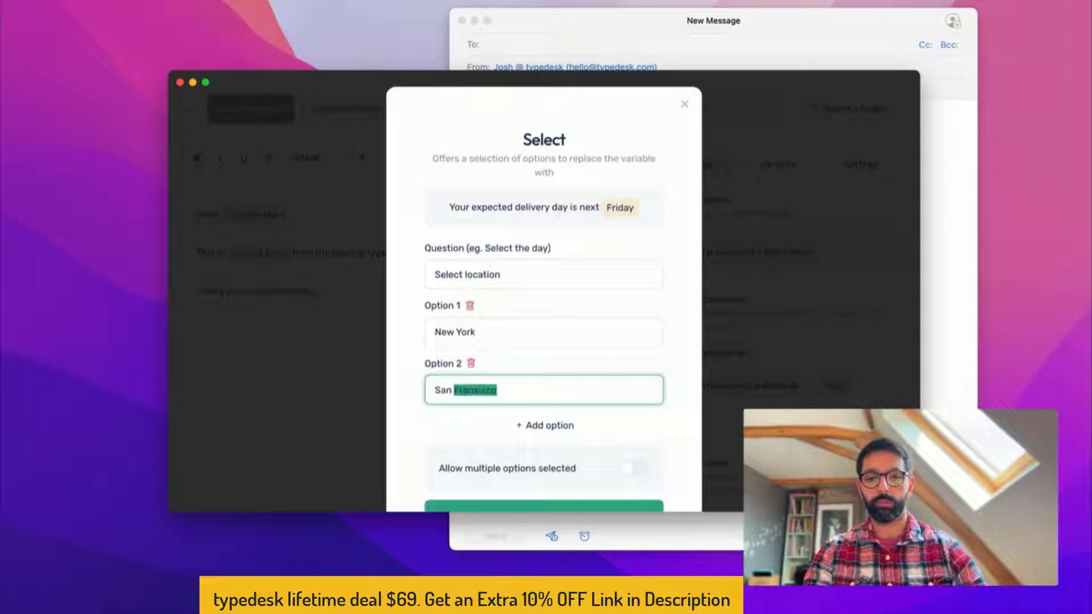
text(Francisco)
scroll(508, 397, down, 3)
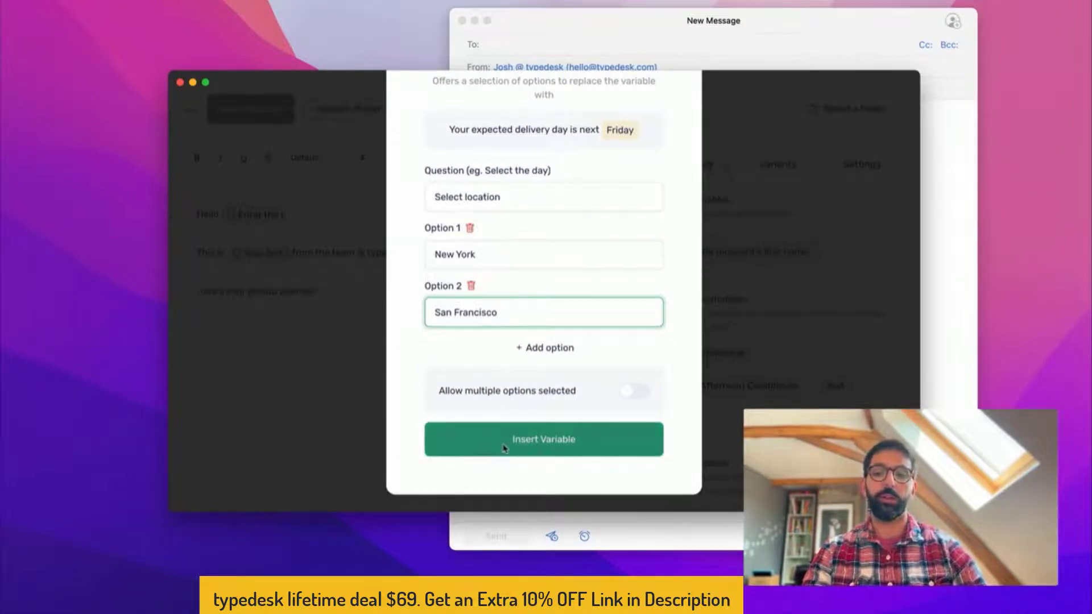
click(520, 440)
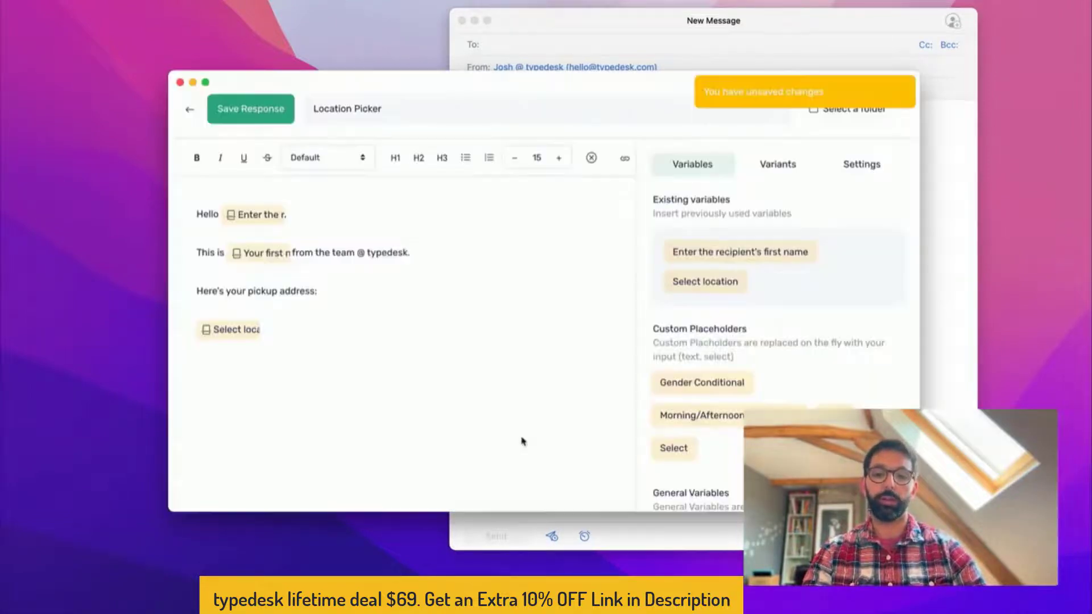
click(292, 120)
Clear the email body and expand /locationpick in English for the recipient's first name
click(495, 154)
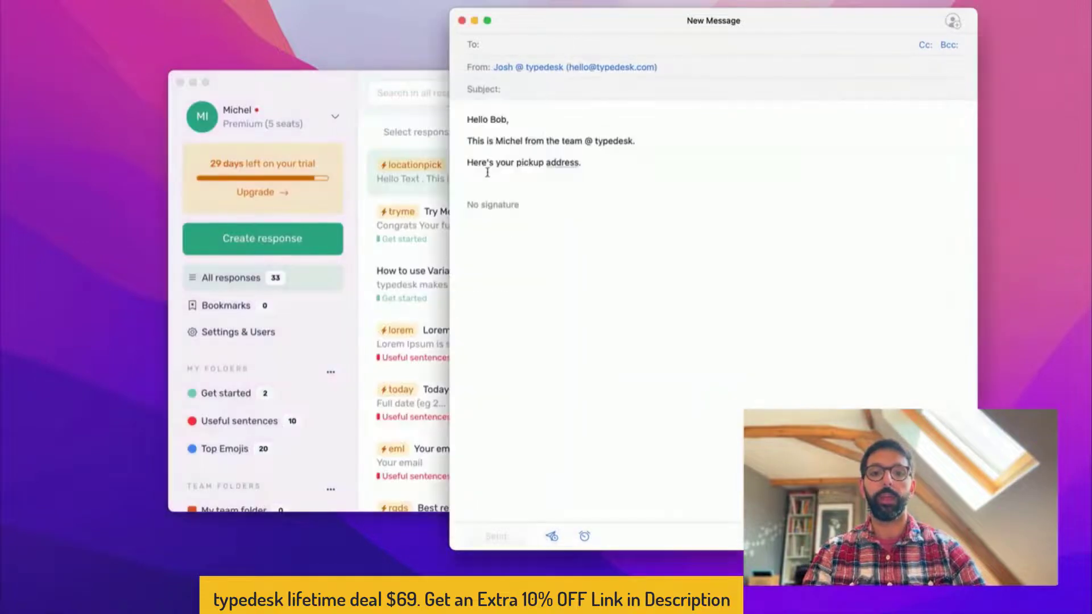
key(super+a)
key(BackSpace)
text(/locationpick)
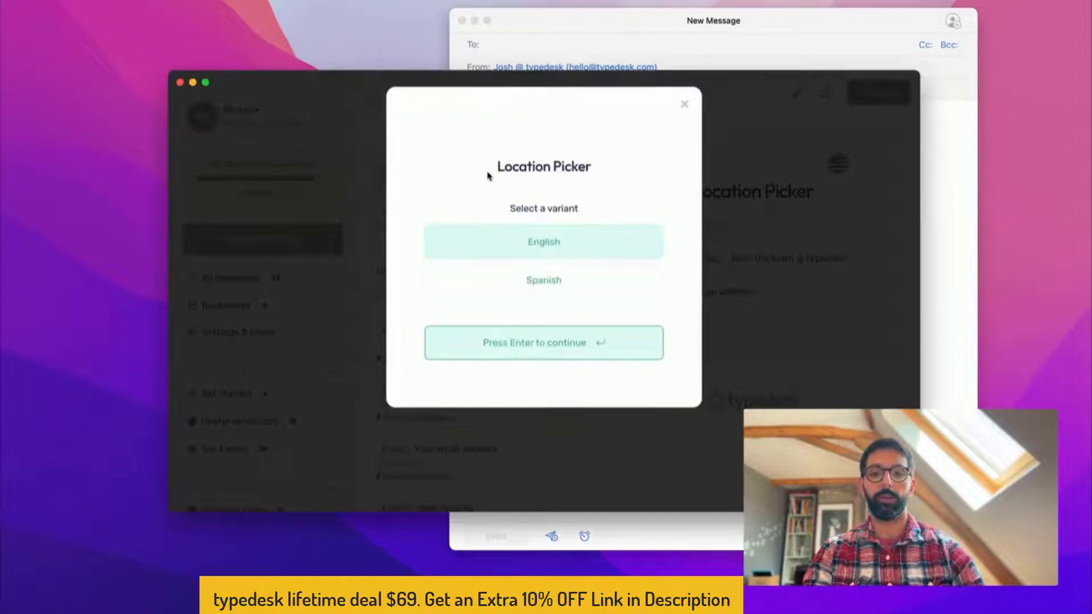
key(Return)
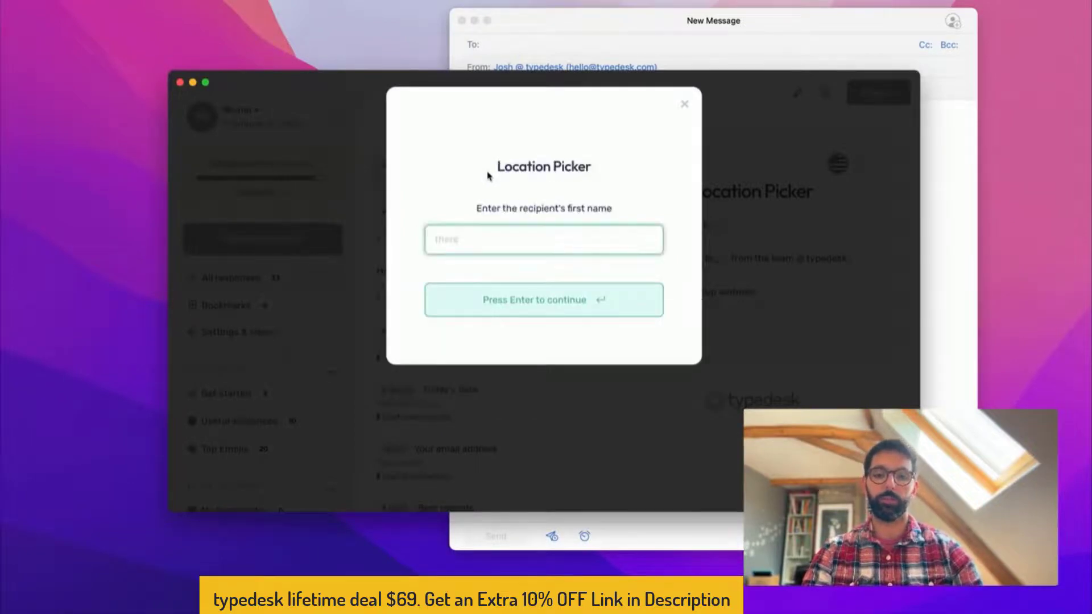
text(Mike)
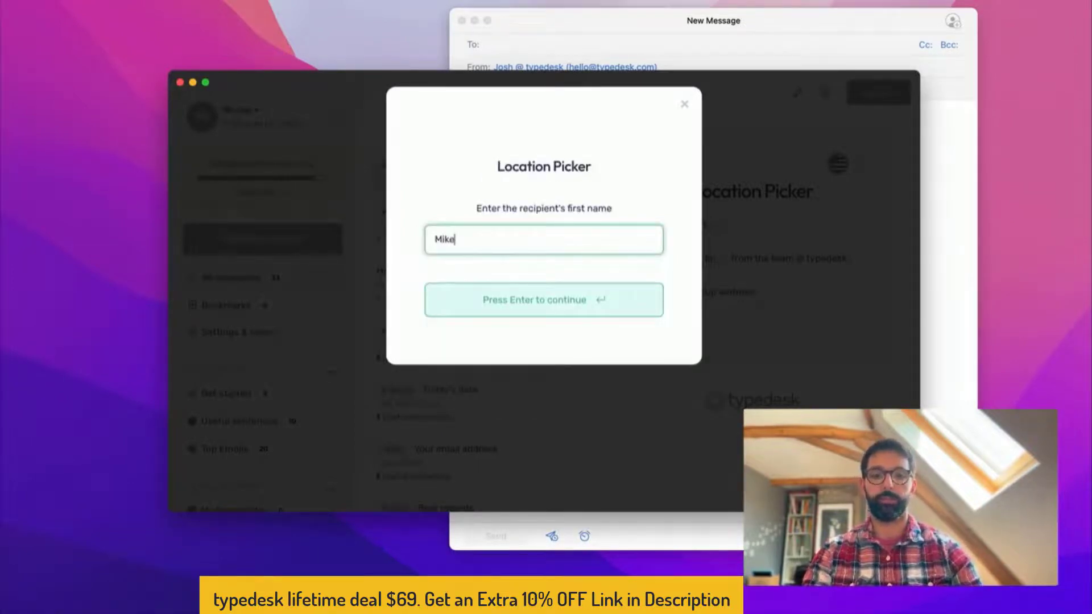
click(516, 311)
Choose San Francisco as the pickup location and insert the response
key(Down)
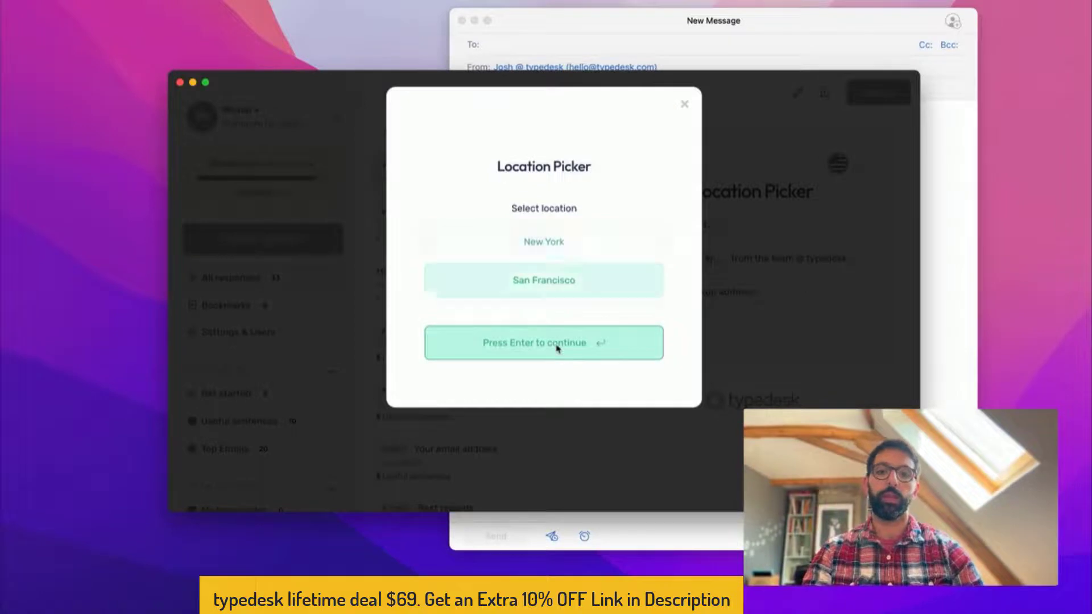
key(Up)
key(Down)
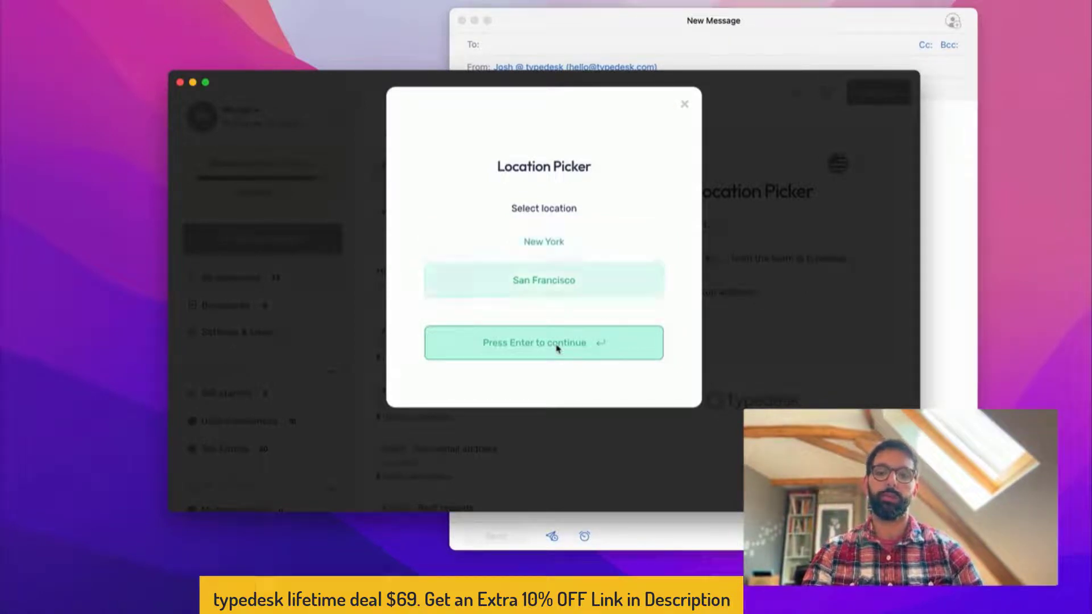
key(Up)
key(Down)
click(557, 348)
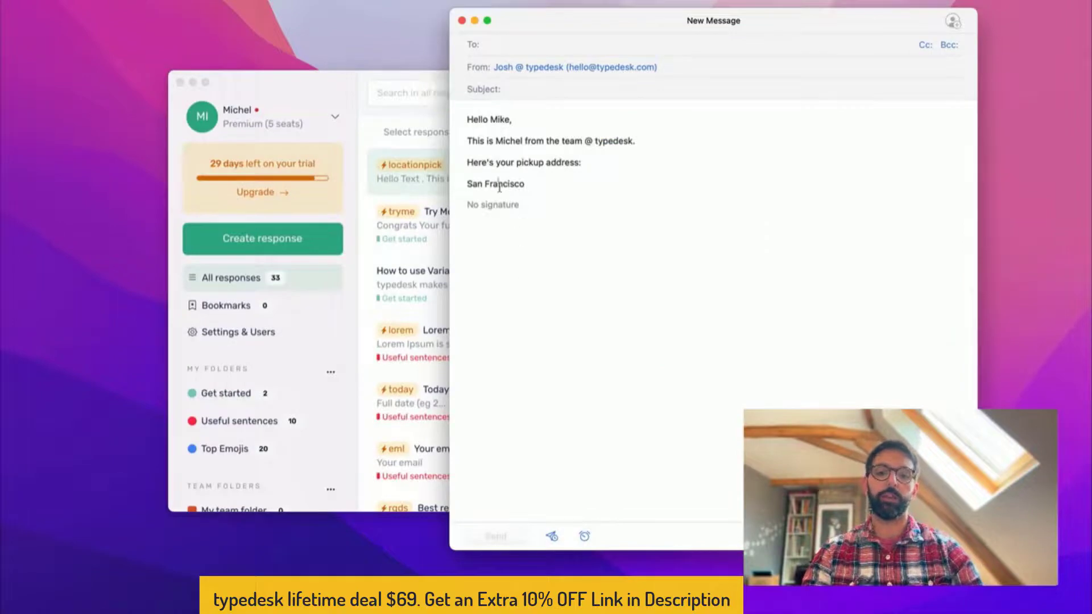
double_click(499, 185)
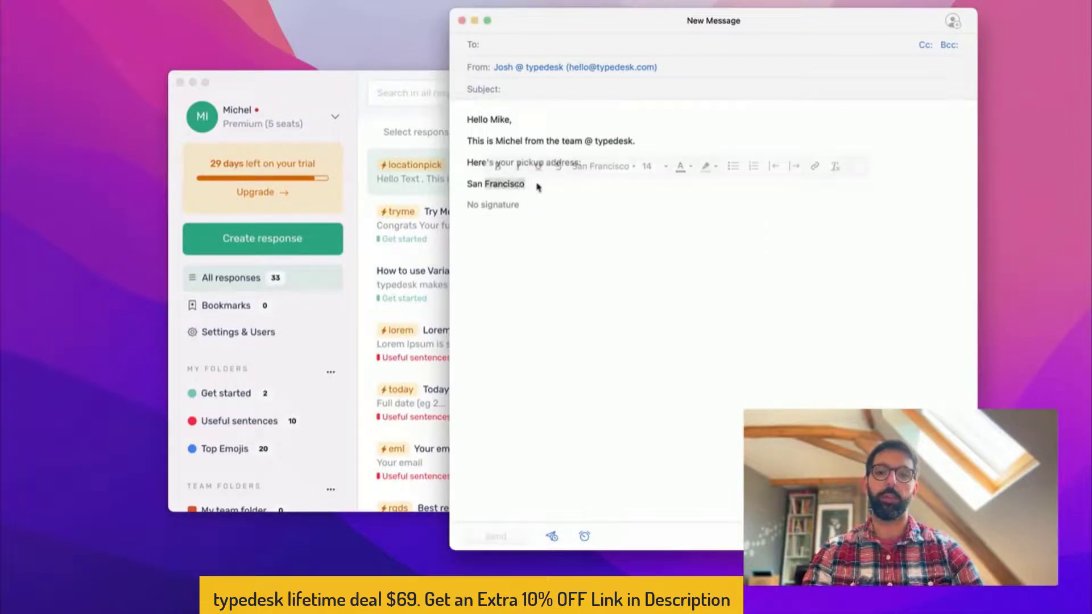
Open Location Picker for editing and scroll through Custom Placeholders, General and Dynamic Variables
click(299, 92)
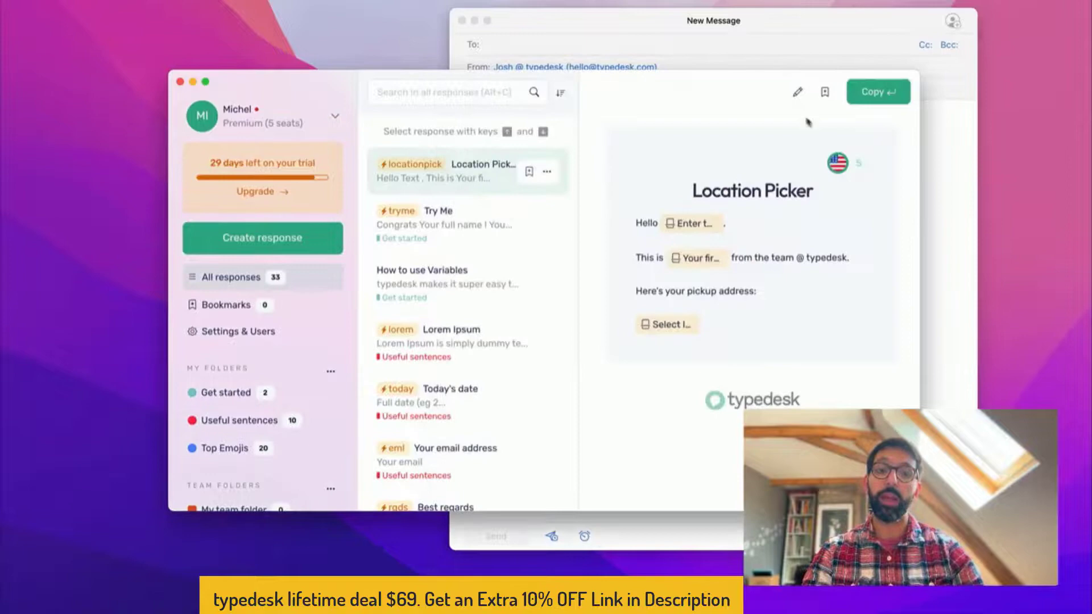
click(797, 92)
scroll(716, 284, down, 2)
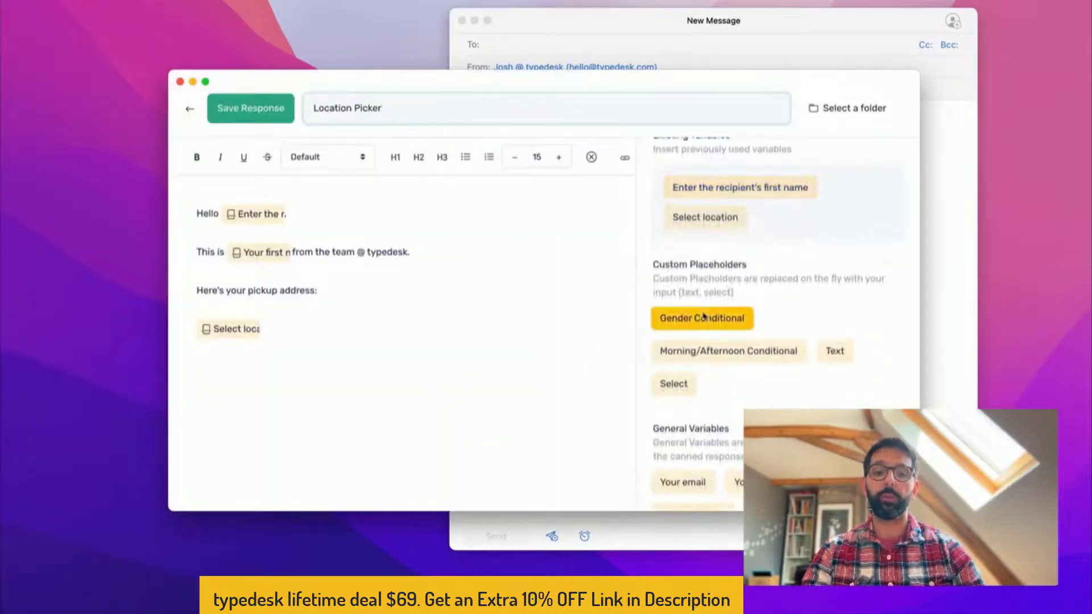
scroll(704, 314, down, 3)
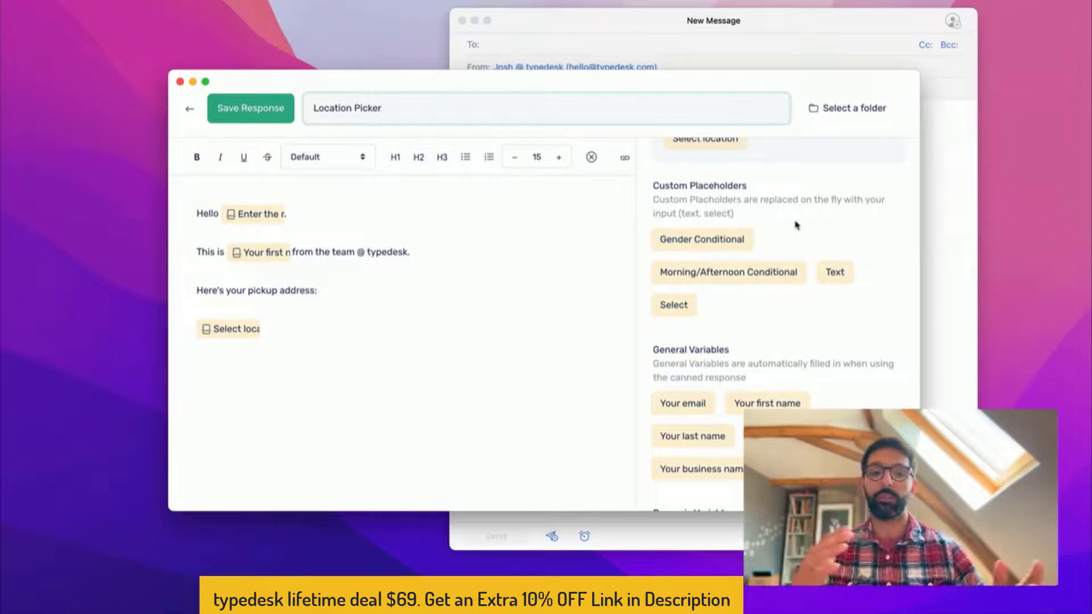
scroll(797, 233, down, 3)
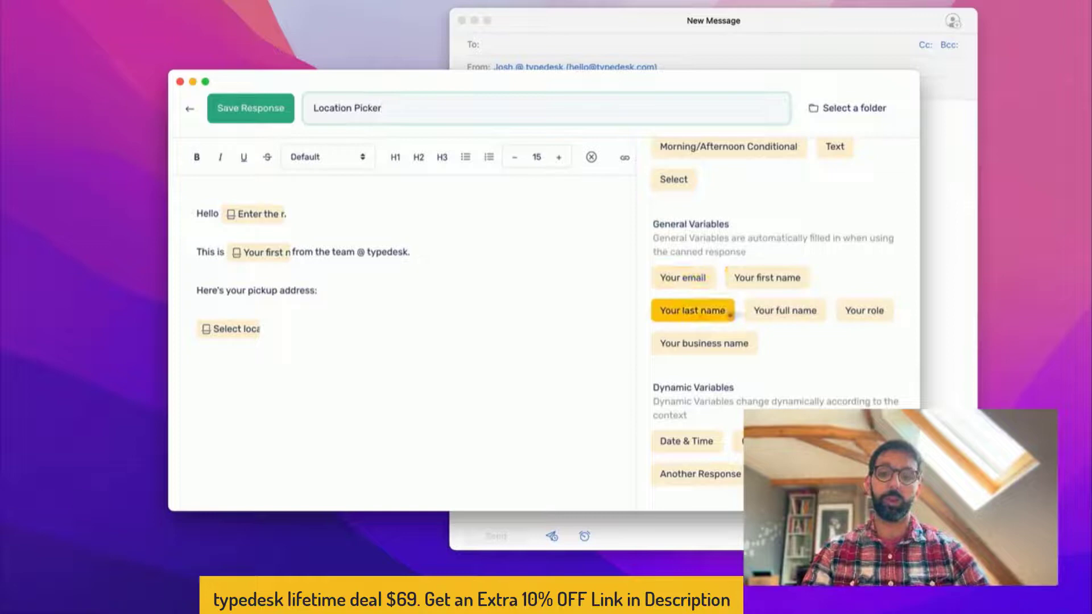
scroll(865, 307, down, 1)
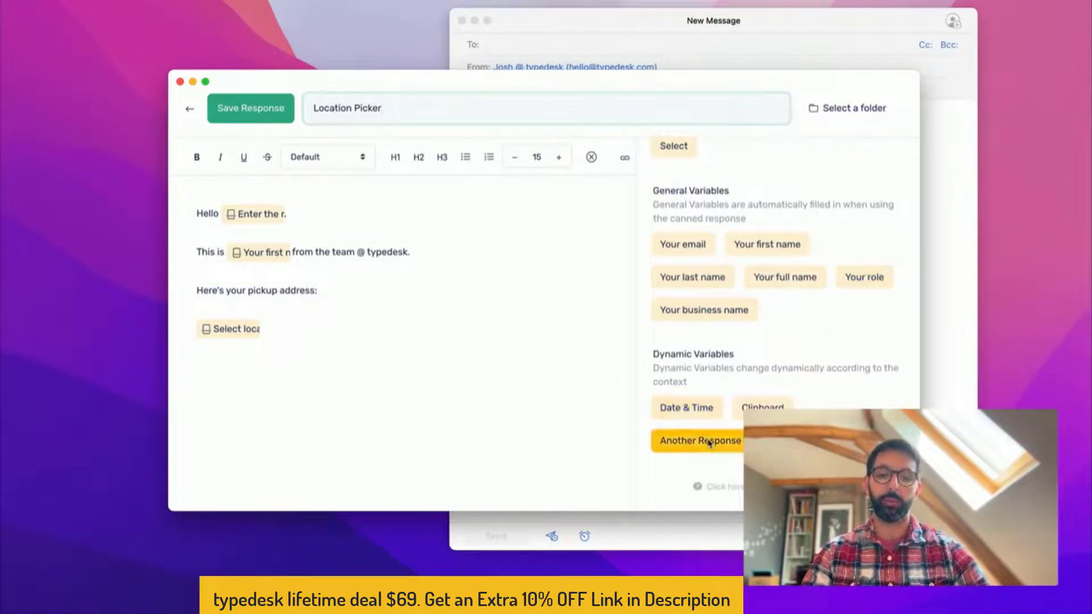
Below the location variable, start a Random Value with 'Thanks a lot' and 'We appreciate doing business with you'
click(317, 291)
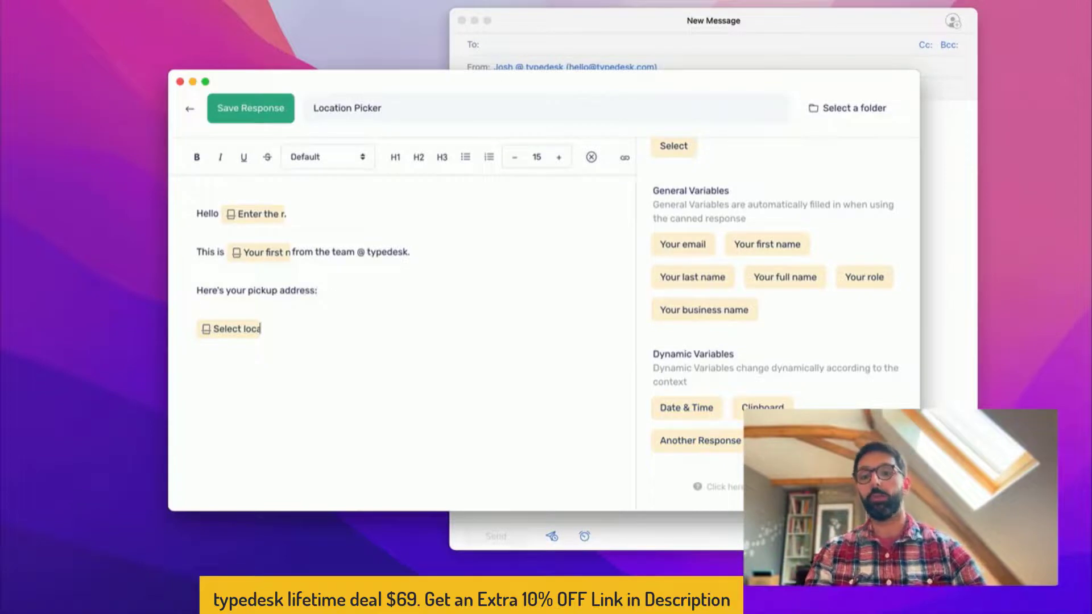
key(Return)
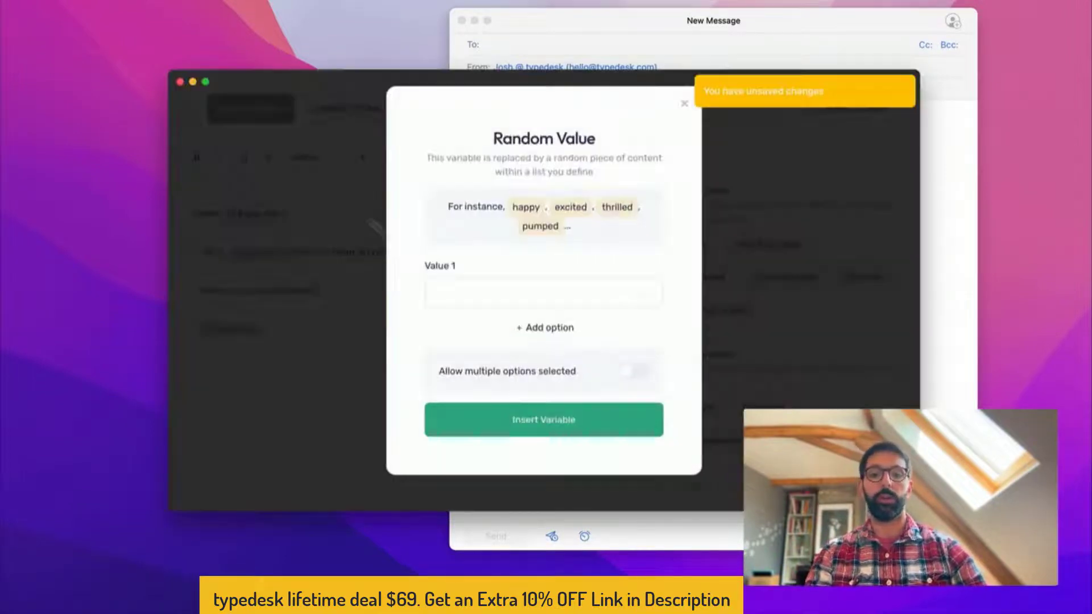
click(476, 292)
text(Thanks)
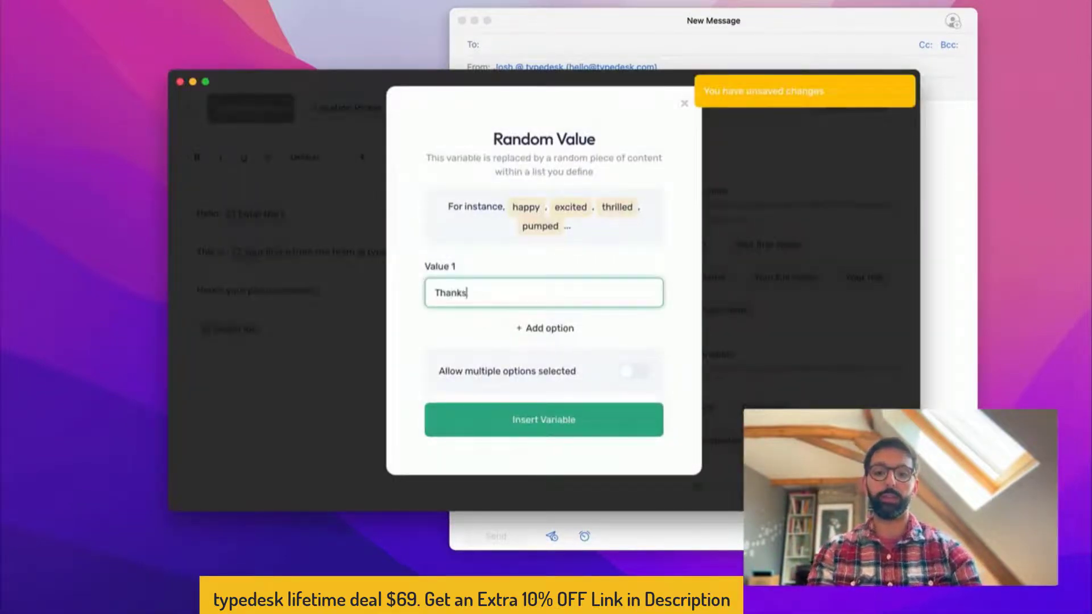
text( a lot!)
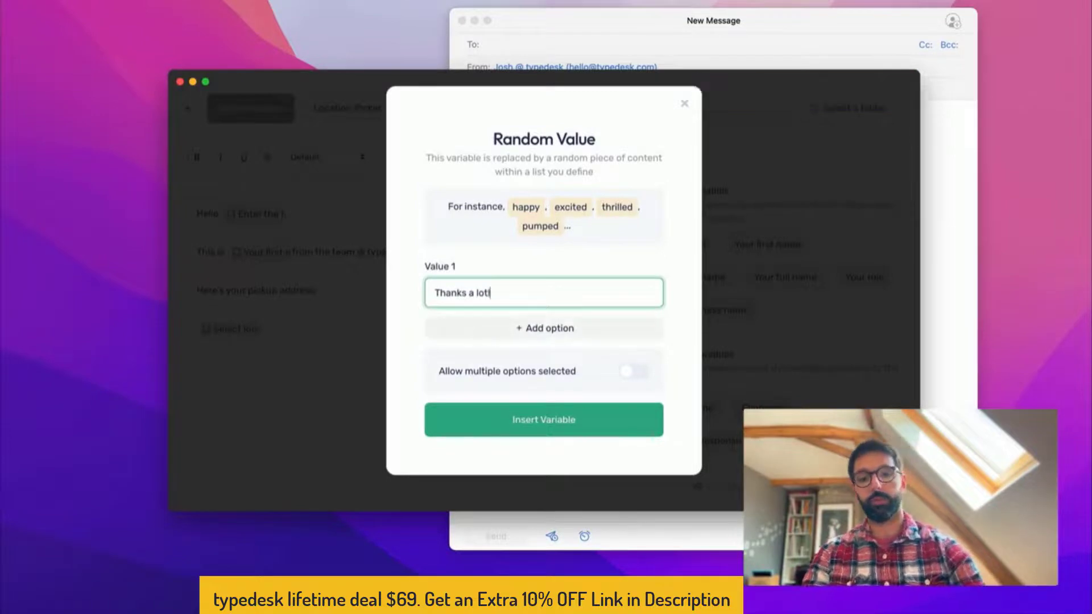
click(537, 328)
click(434, 349)
text(We )
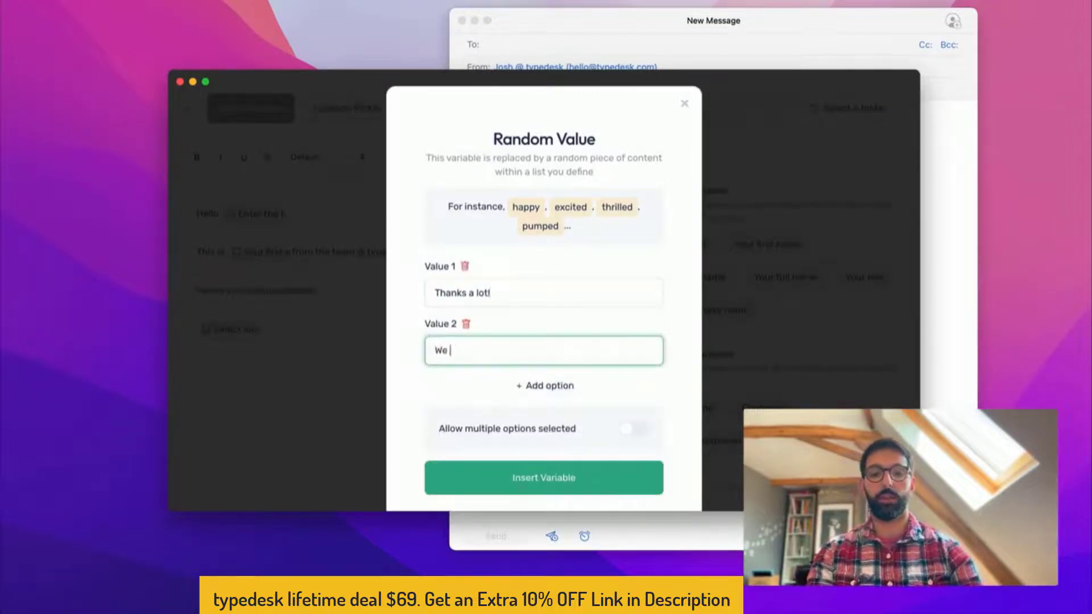
text(appreciate doing business witb you)
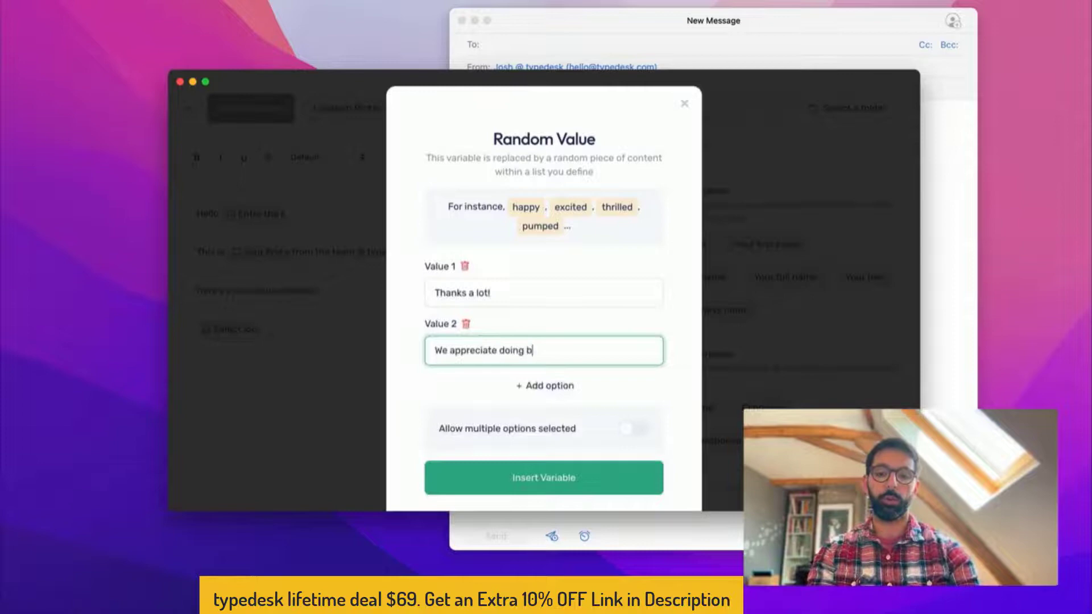
key(BackSpace)
key(BackSpace)
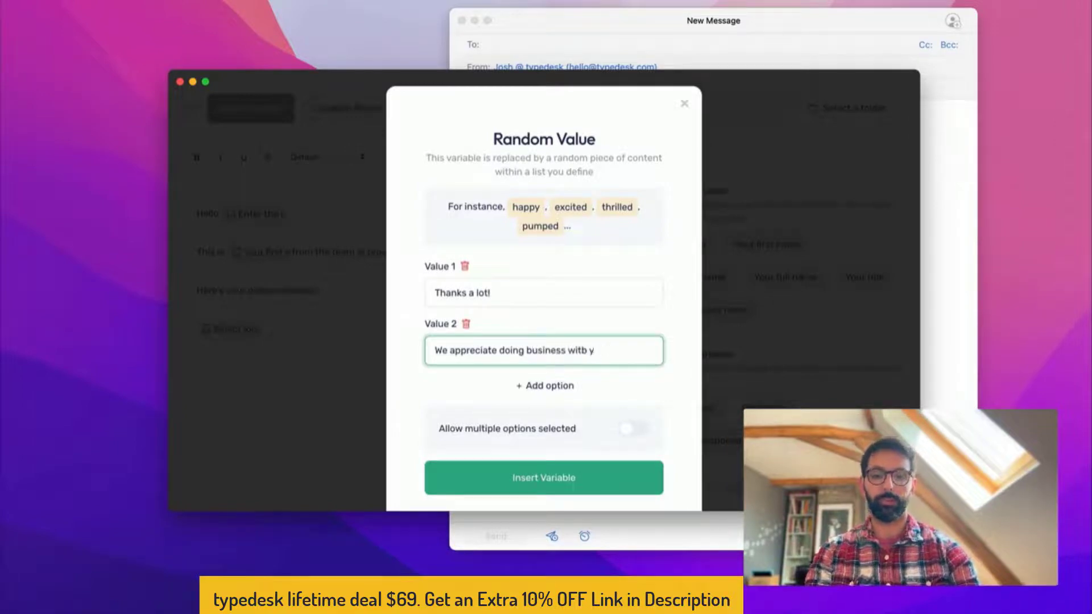
text(h you.)
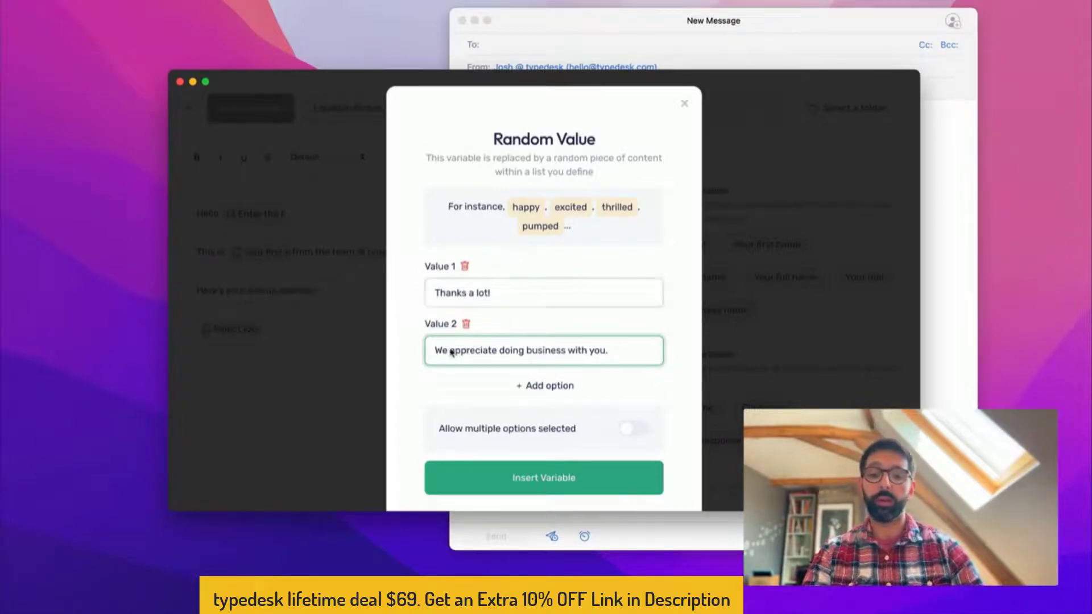
Add a third option 'Great chatting!' and insert the Random Value variable
click(500, 386)
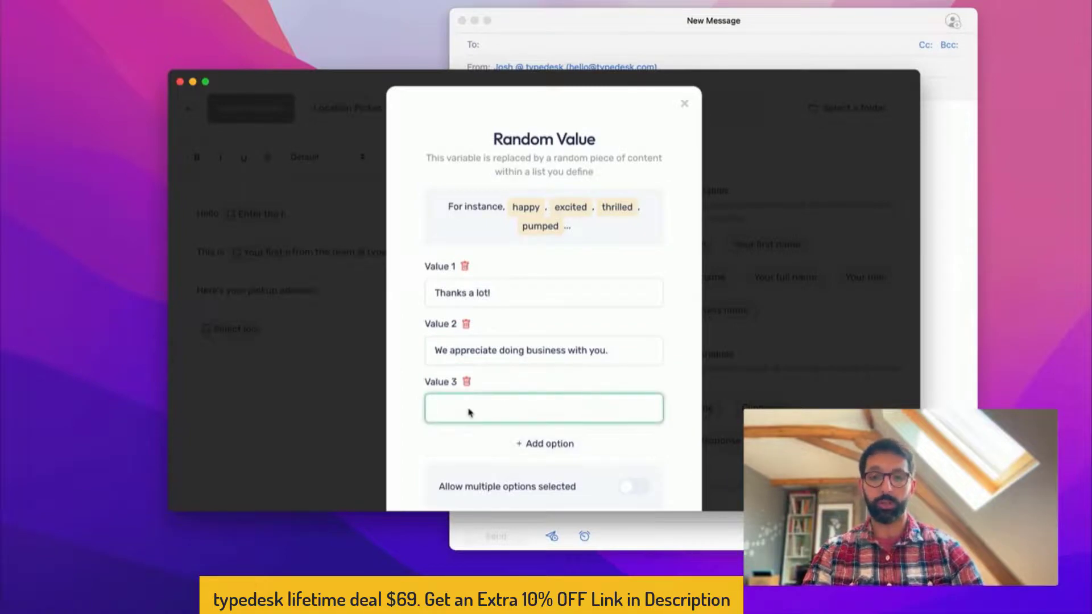
text(Great cust)
key(BackSpace)
key(BackSpace)
key(BackSpace)
key(BackSpace)
key(BackSpace)
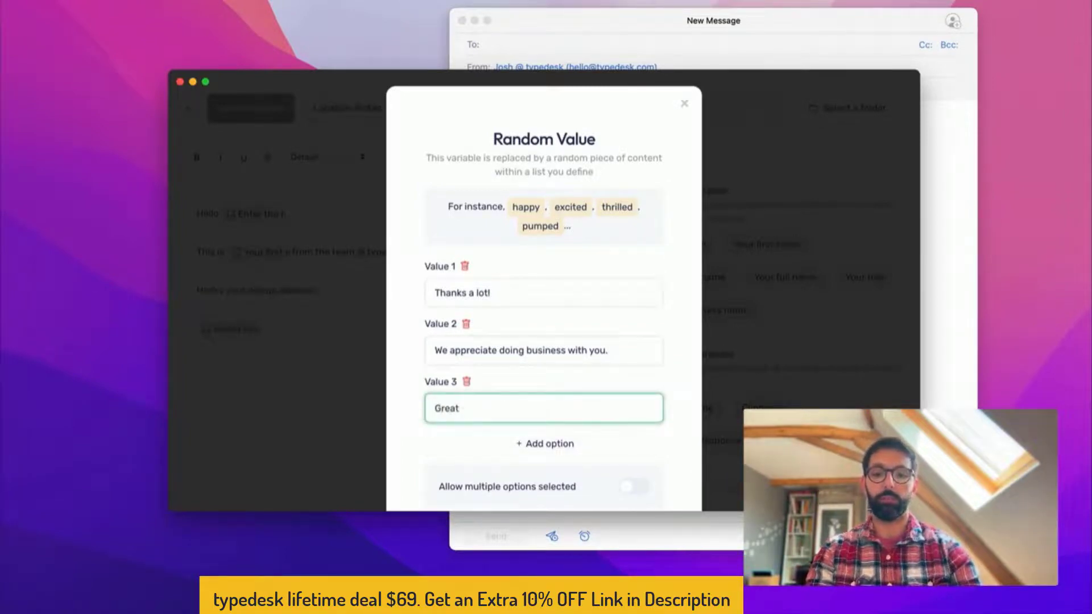
text(chatting!)
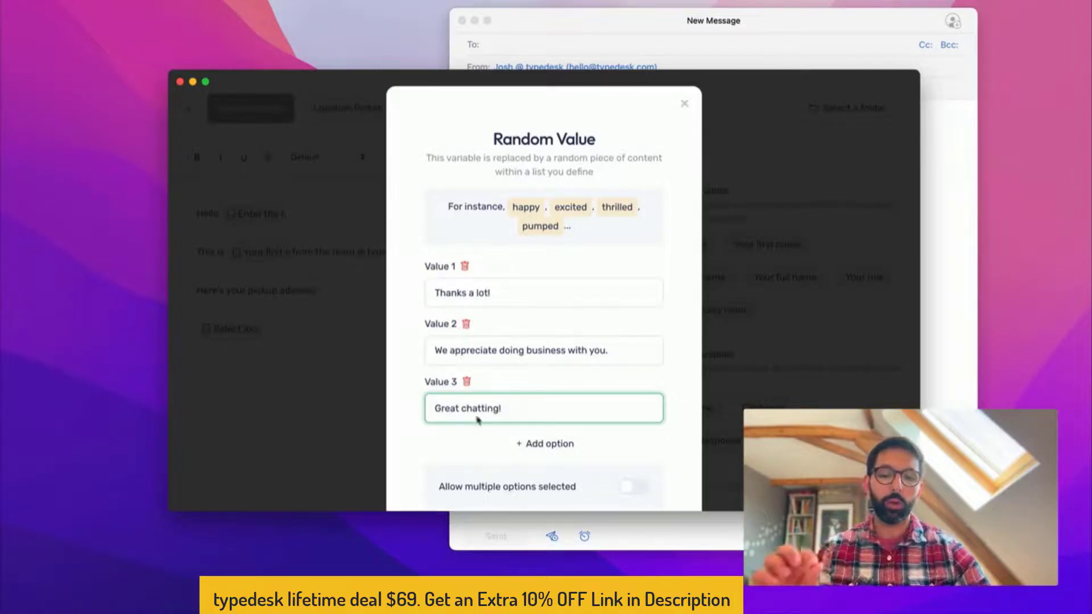
scroll(477, 419, down, 3)
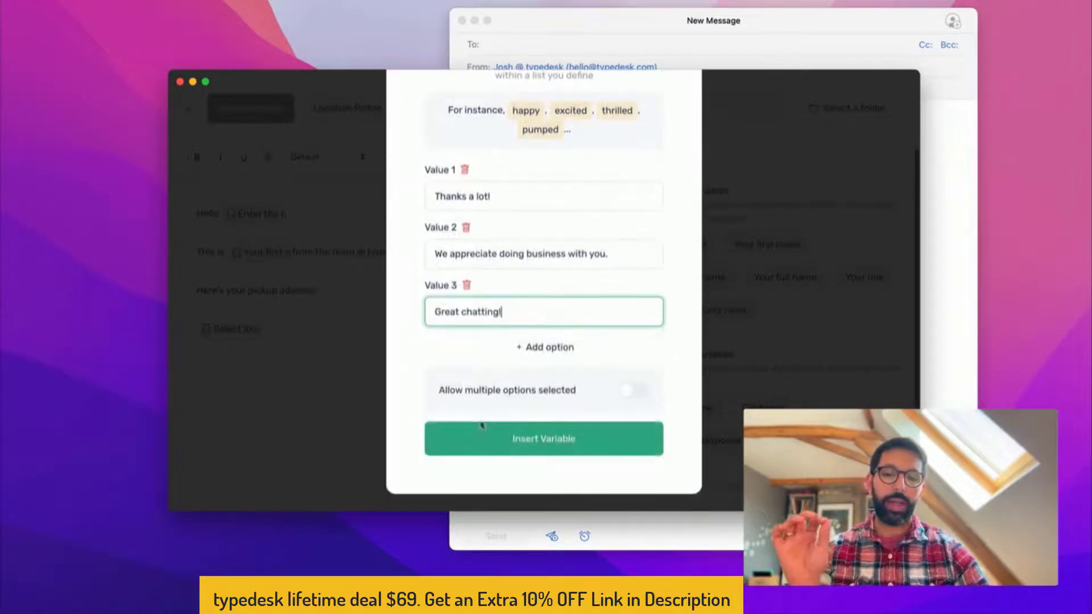
click(497, 445)
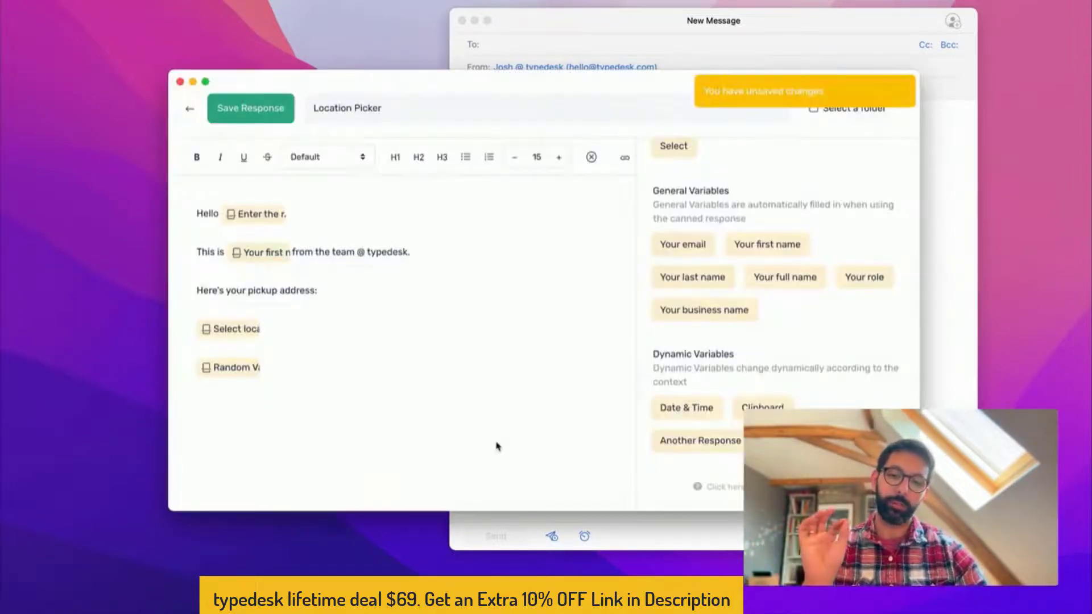
Save the response, then refill the email via /locationpick for a first name with New York
click(251, 108)
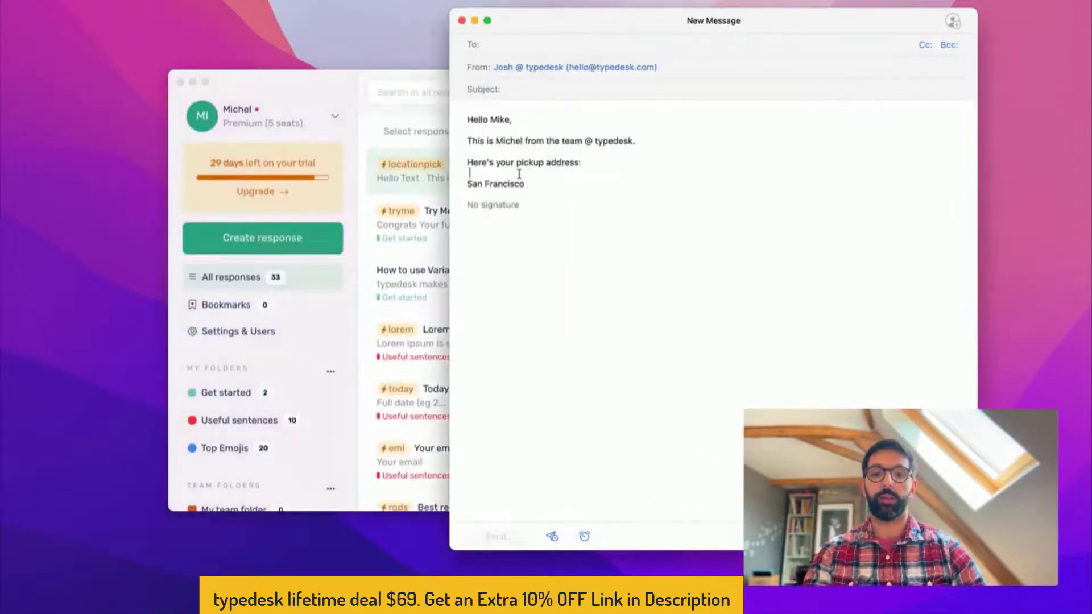
key(super+a)
key(BackSpace)
text(/)
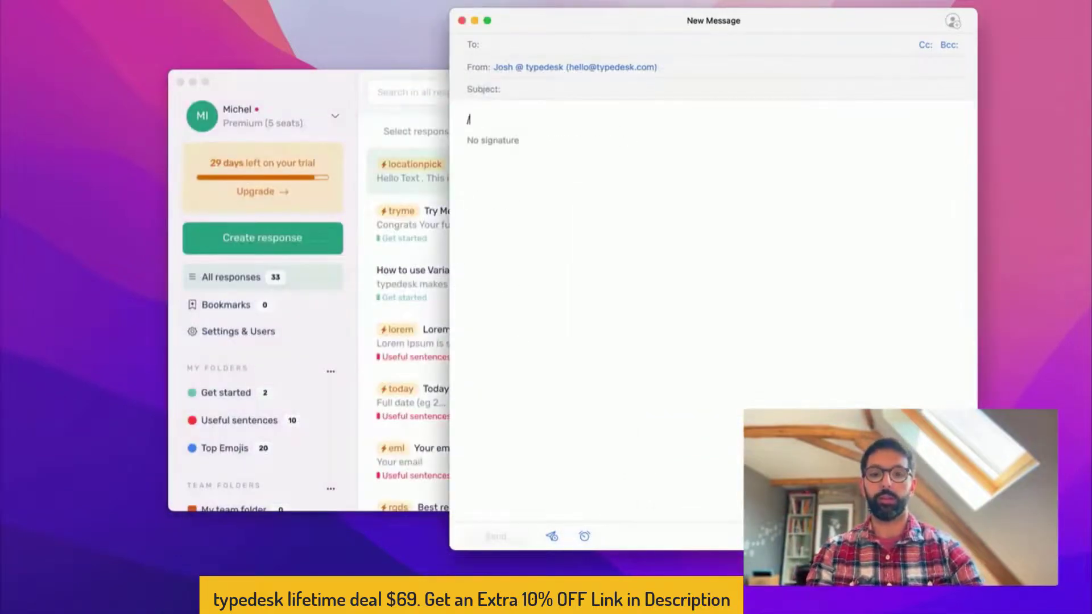
text(locationpick)
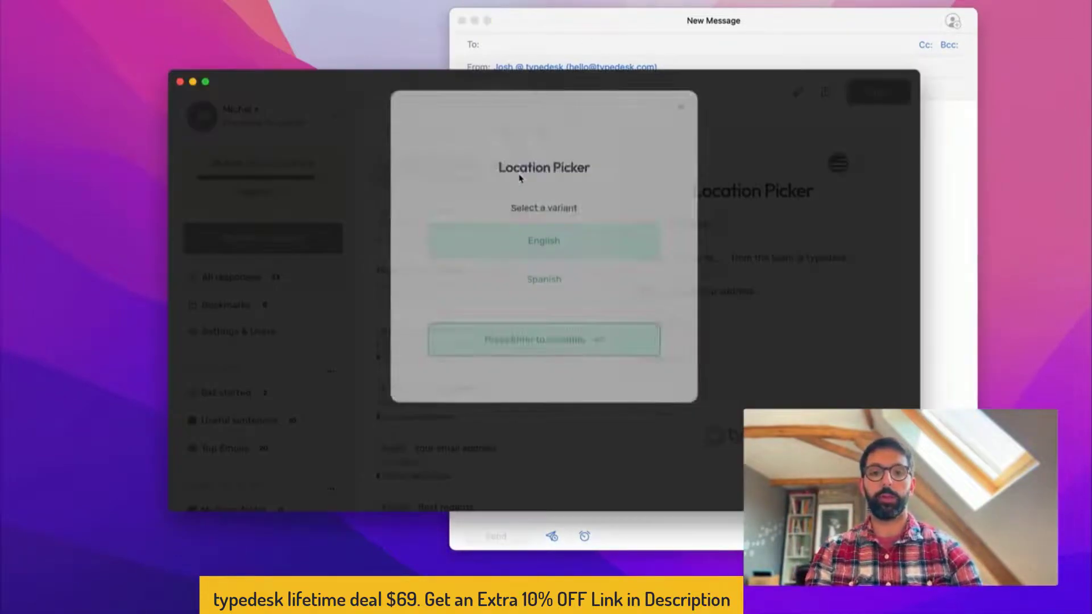
key(Return)
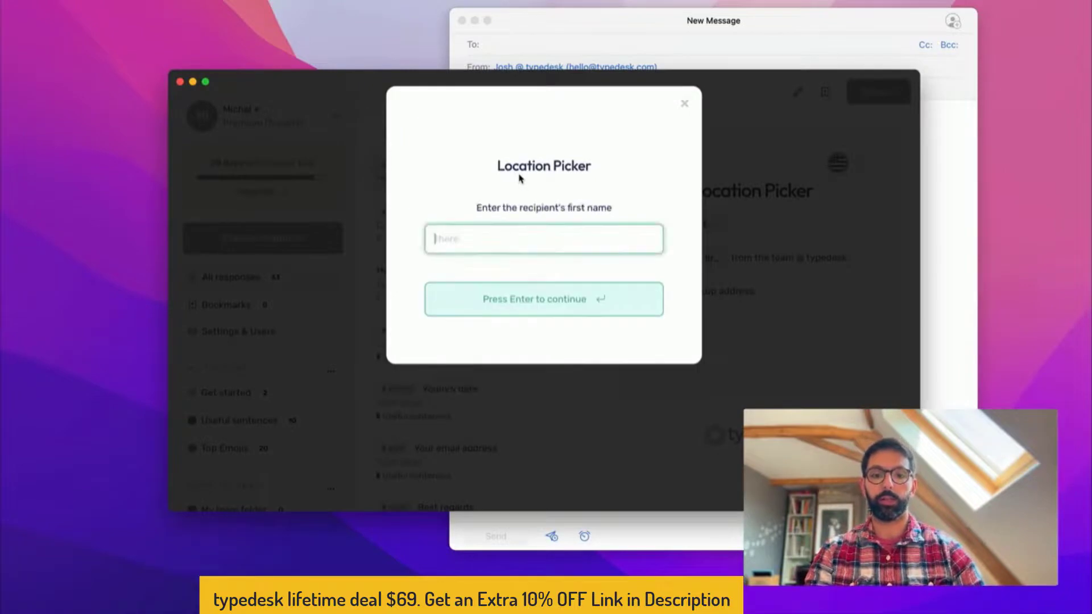
text(DFG)
click(451, 299)
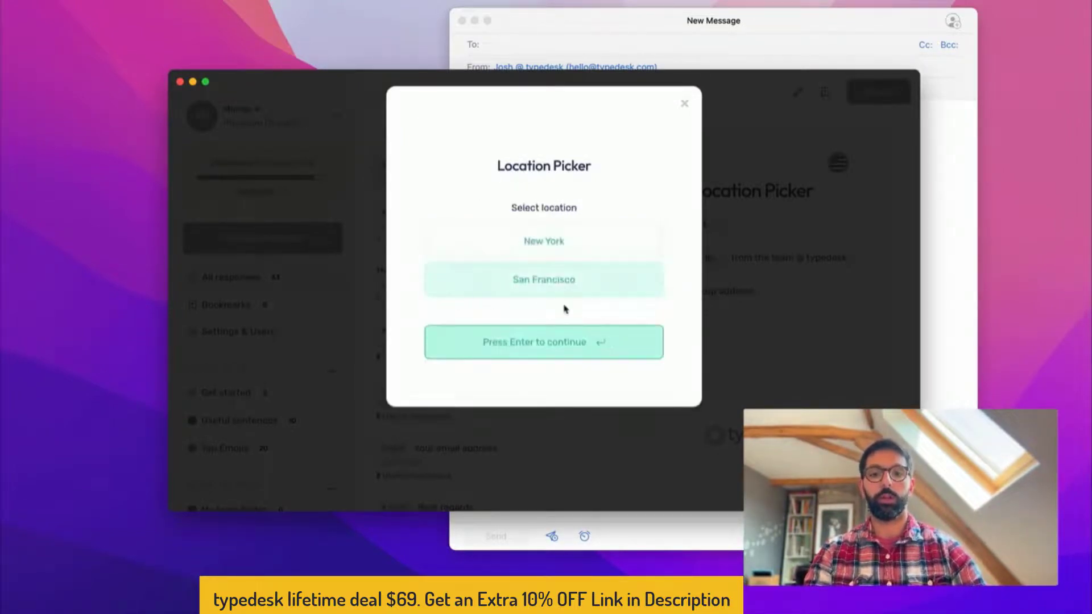
key(Return)
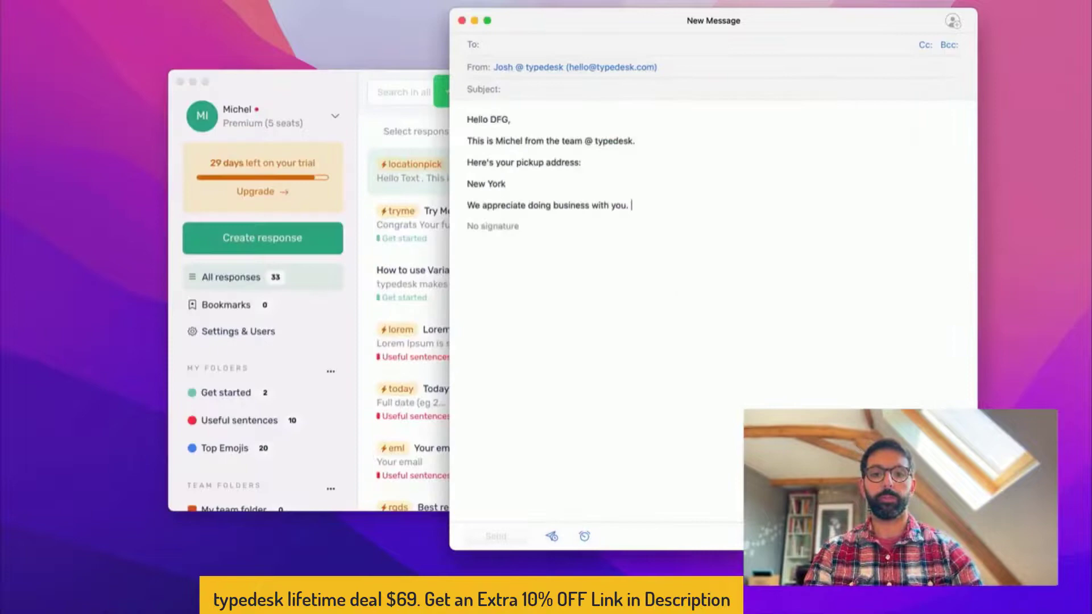
Below the closing line, add a second English /locationpick message for another recipient's first name
triple_click(495, 205)
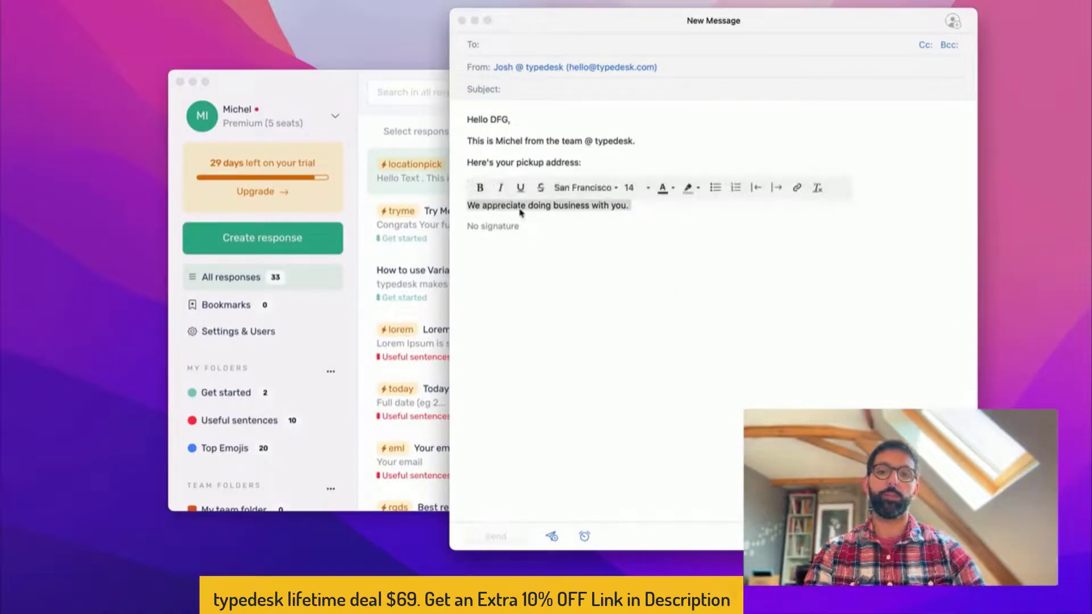
click(630, 206)
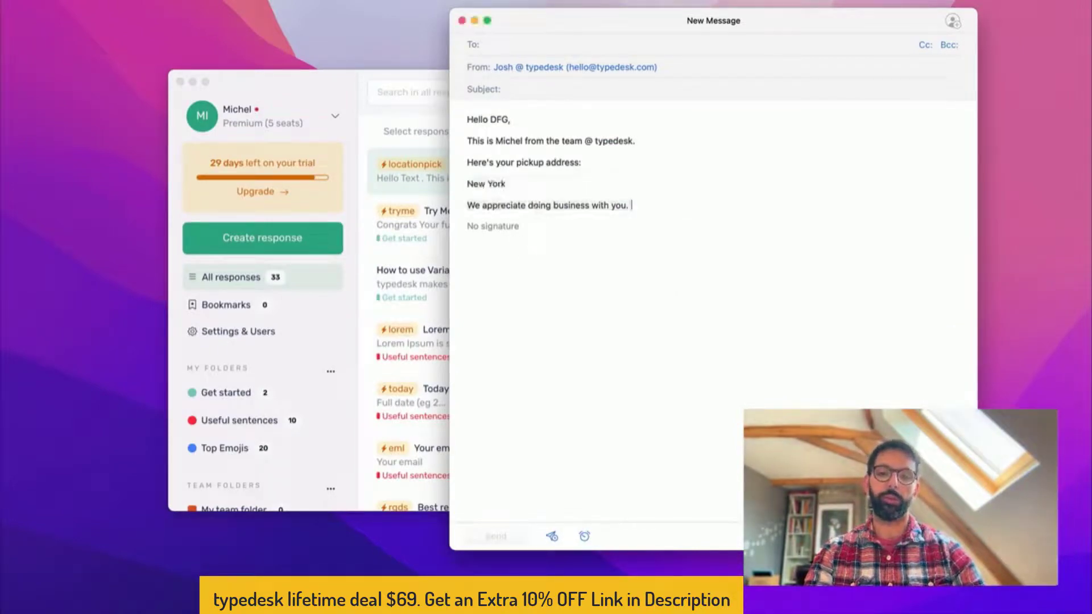
key(Return)
text(/locatin)
text(npick)
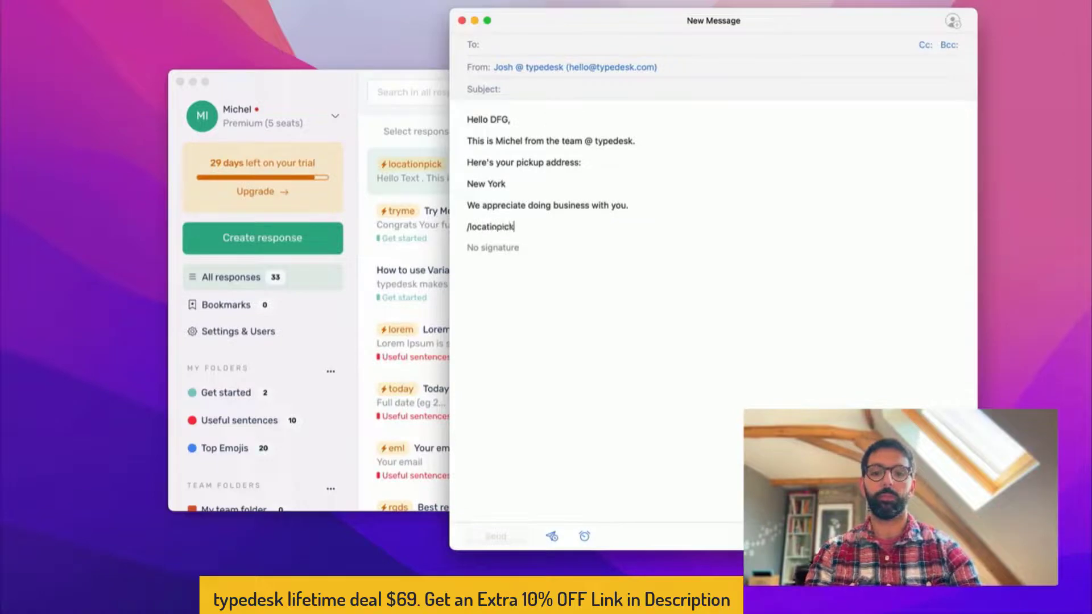
text(/locationpick)
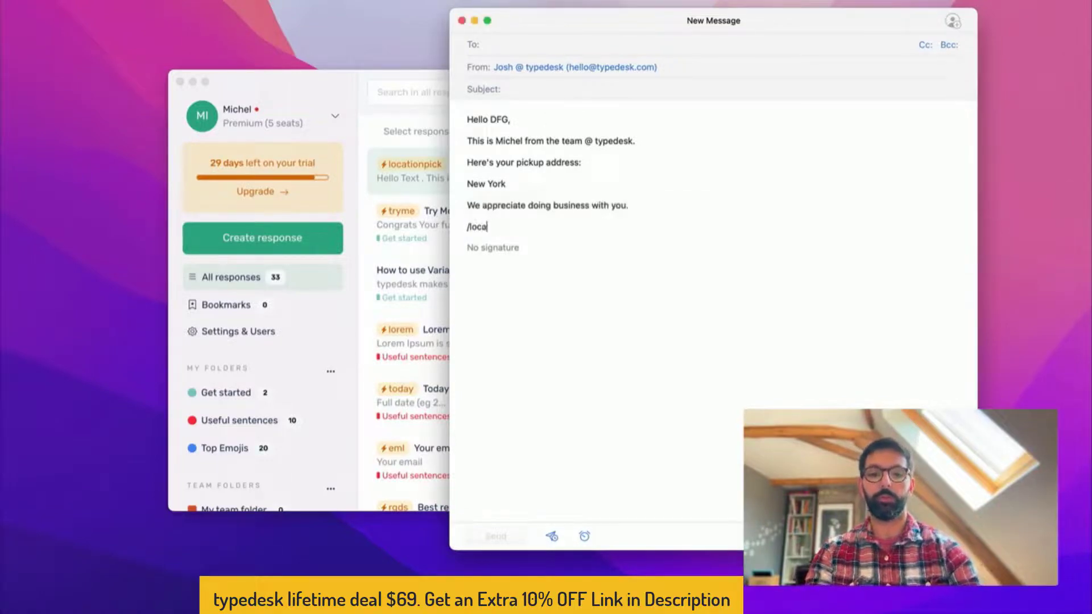
key(Return)
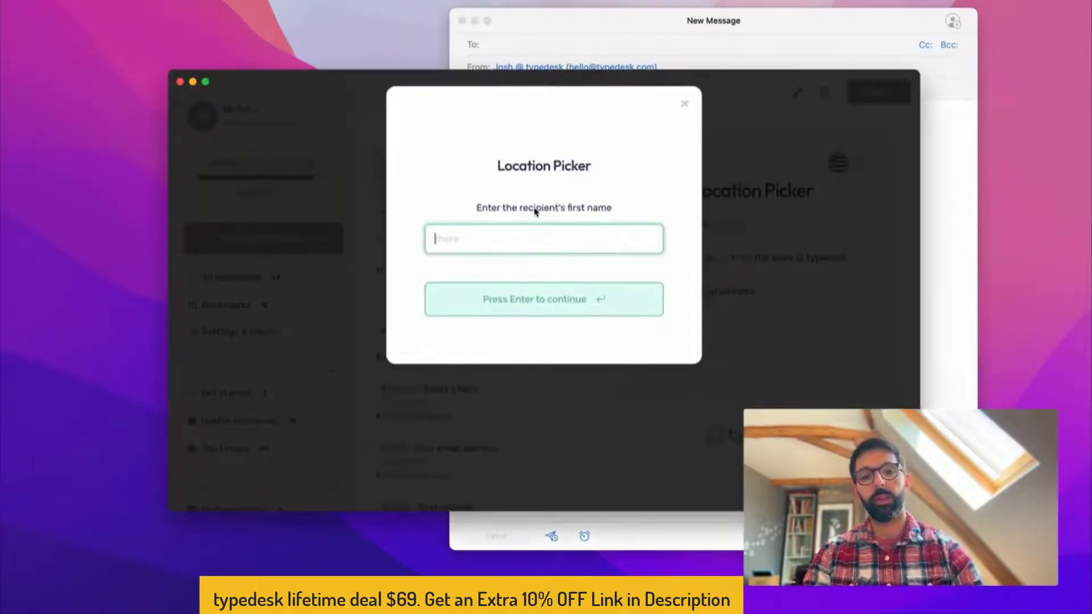
text(M)
key(BackSpace)
text(Bob)
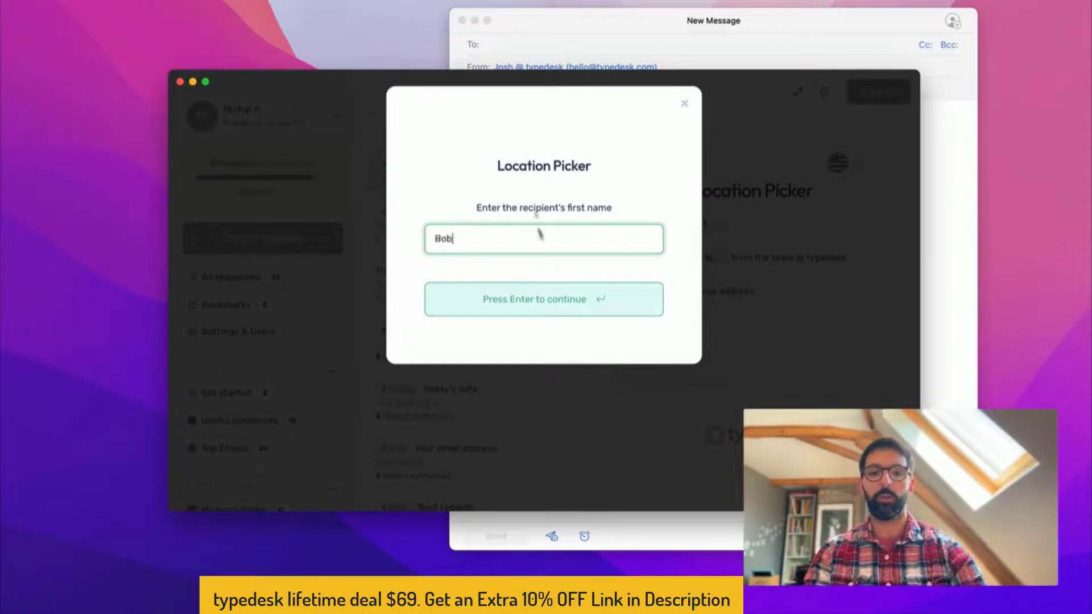
key(Return)
key(Return)
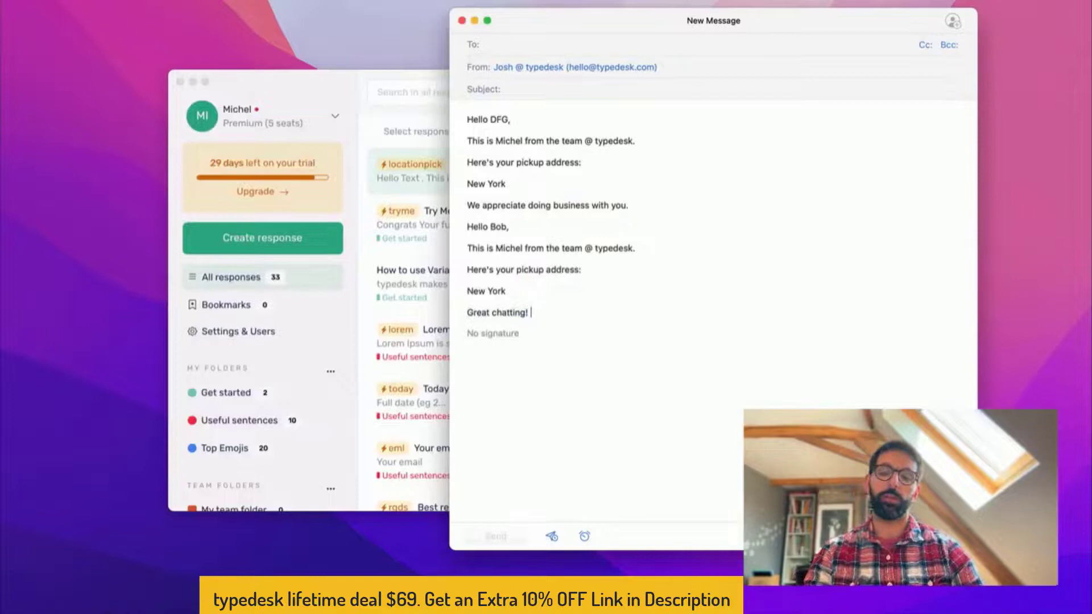
click(328, 80)
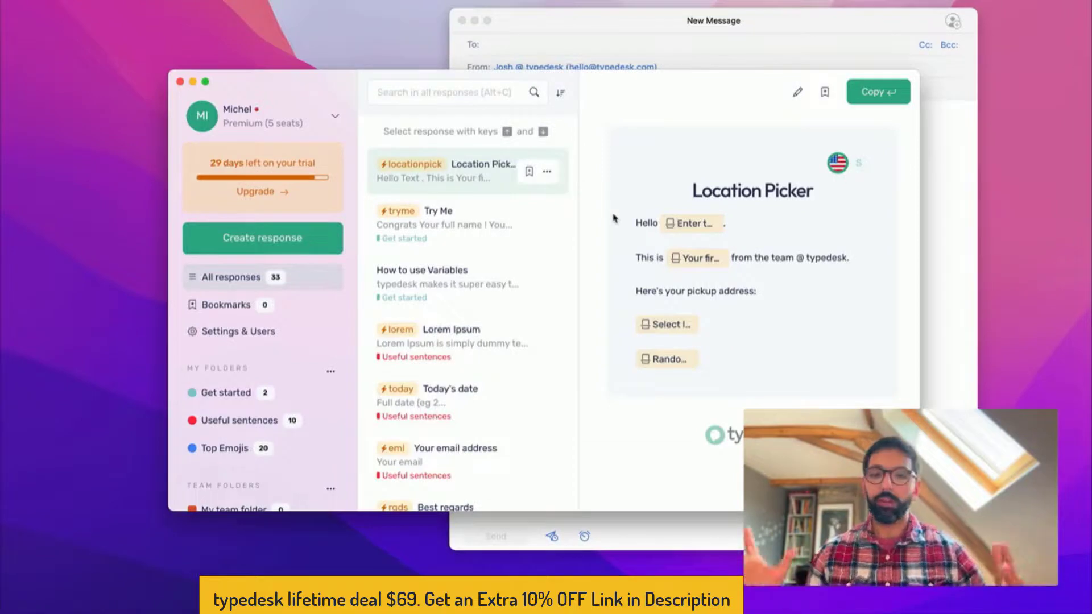
click(680, 23)
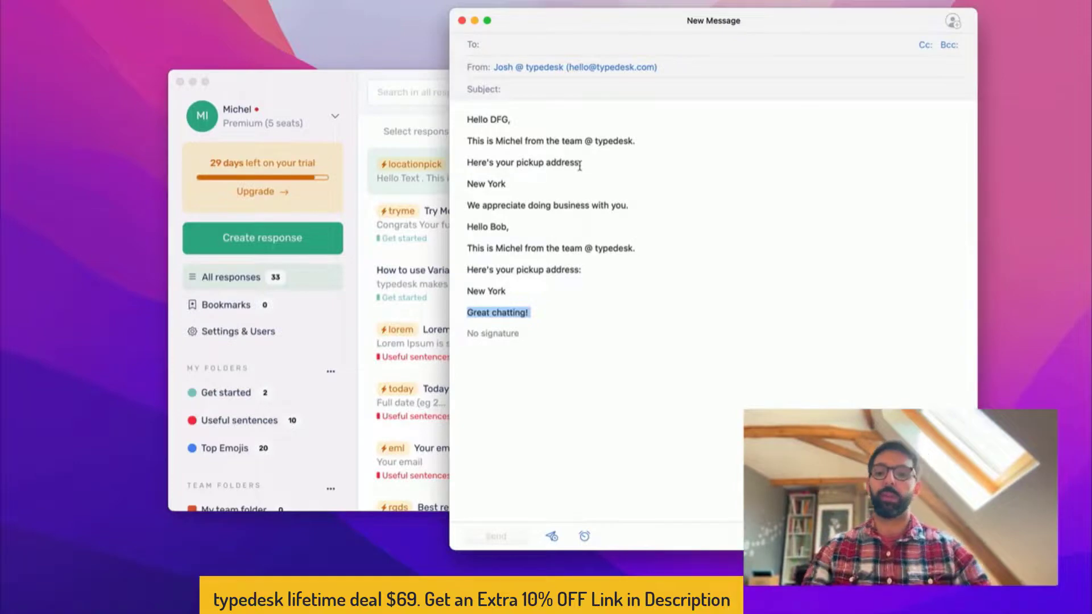
click(239, 392)
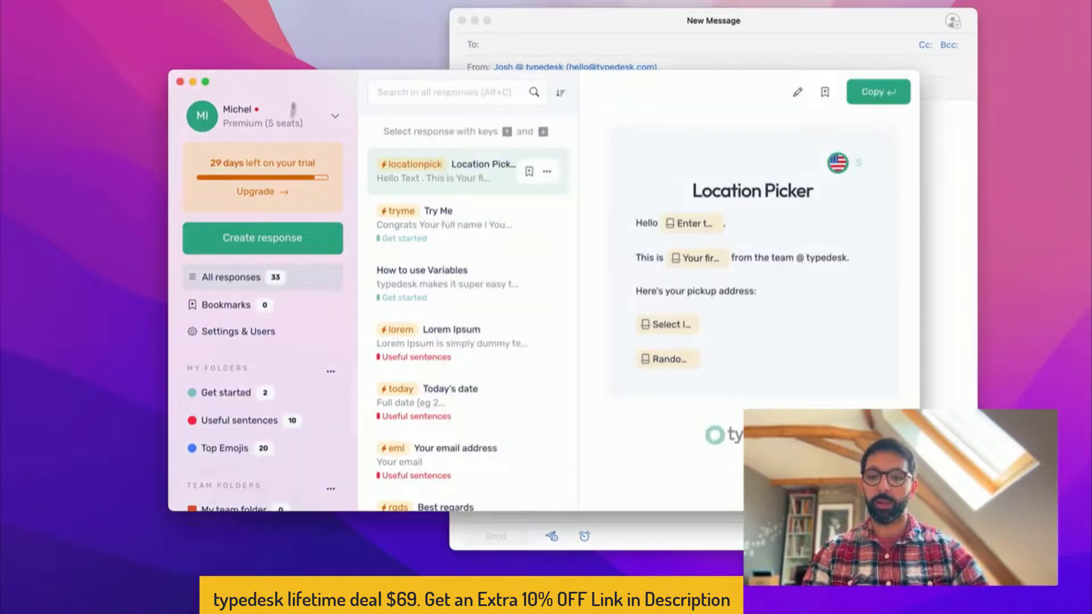
click(287, 120)
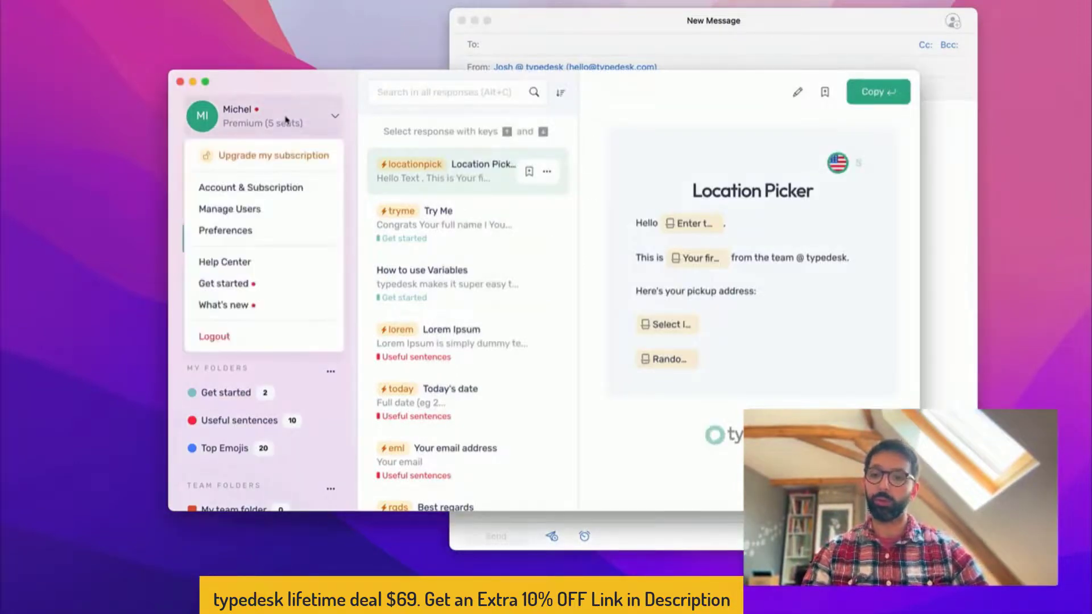
click(264, 117)
click(245, 118)
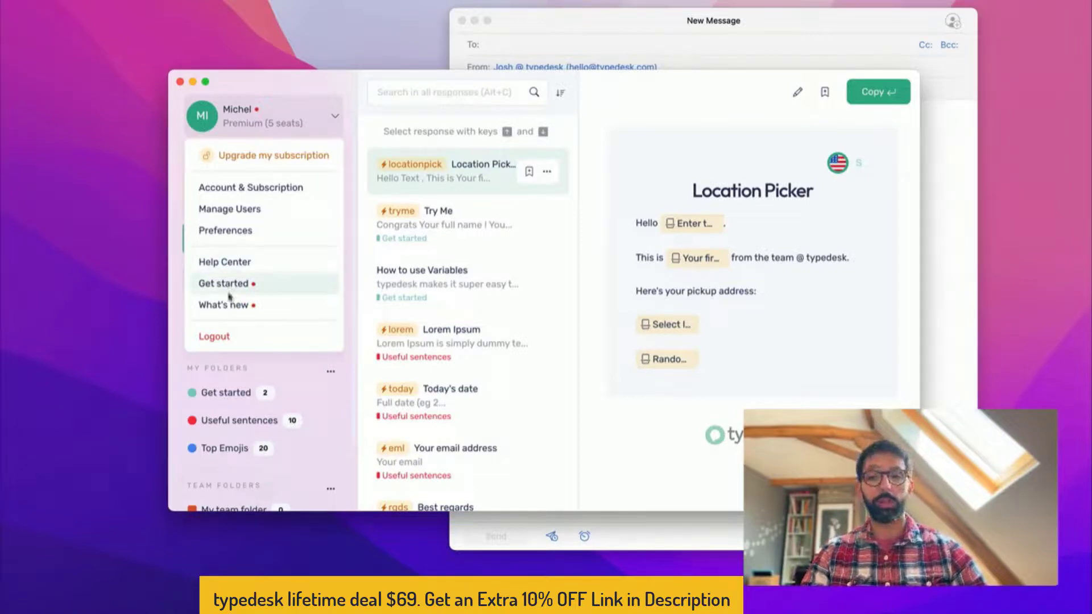
click(649, 399)
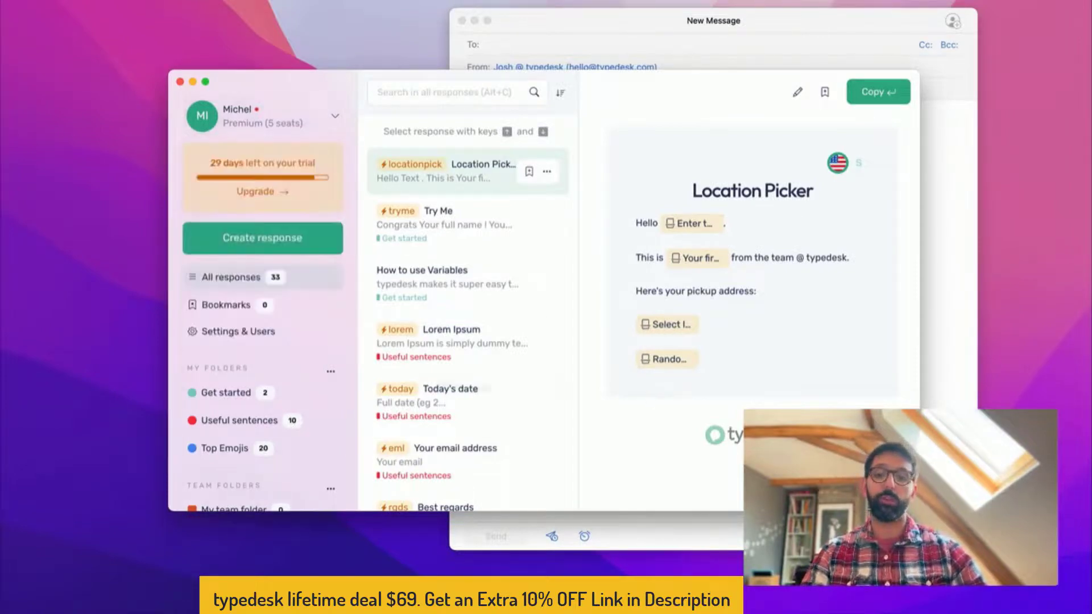
scroll(294, 376, down, 2)
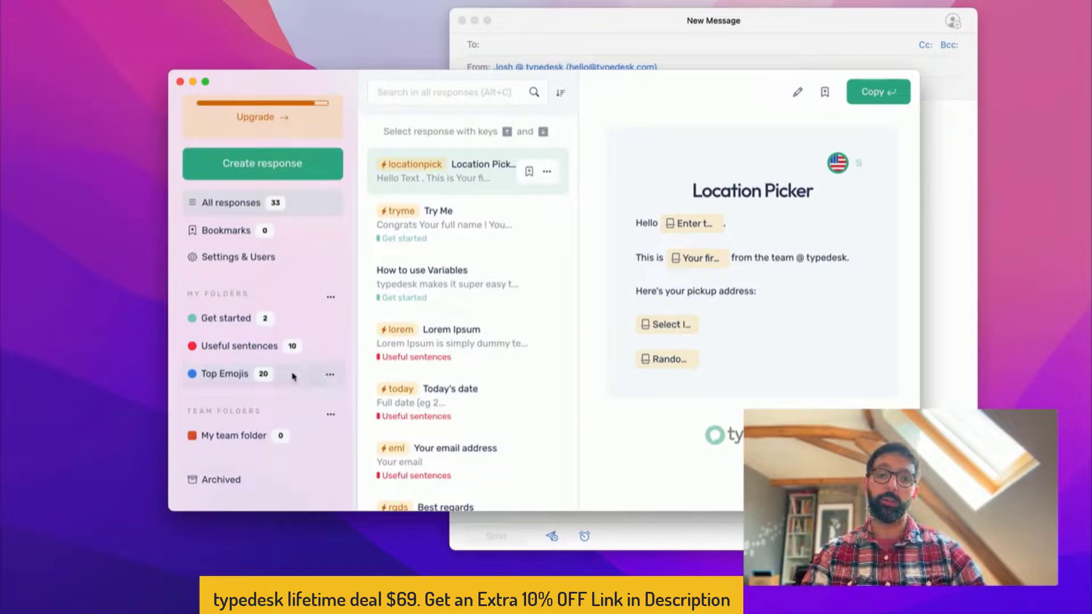
scroll(293, 377, up, 2)
scroll(293, 377, down, 2)
scroll(294, 376, up, 2)
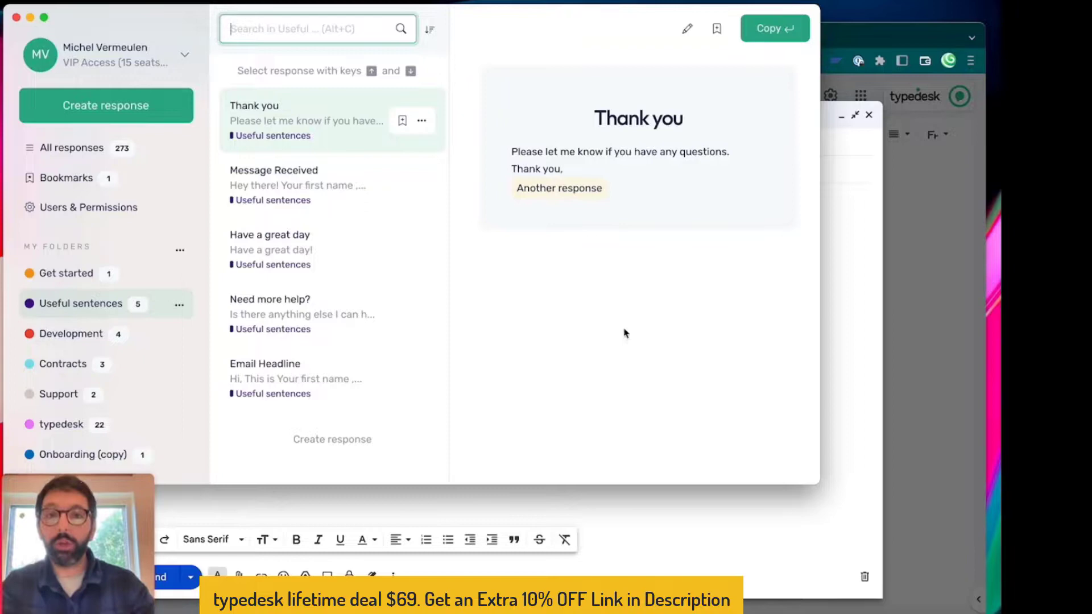
Bring the blank Gmail New Message compose window in front of typedesk
click(840, 294)
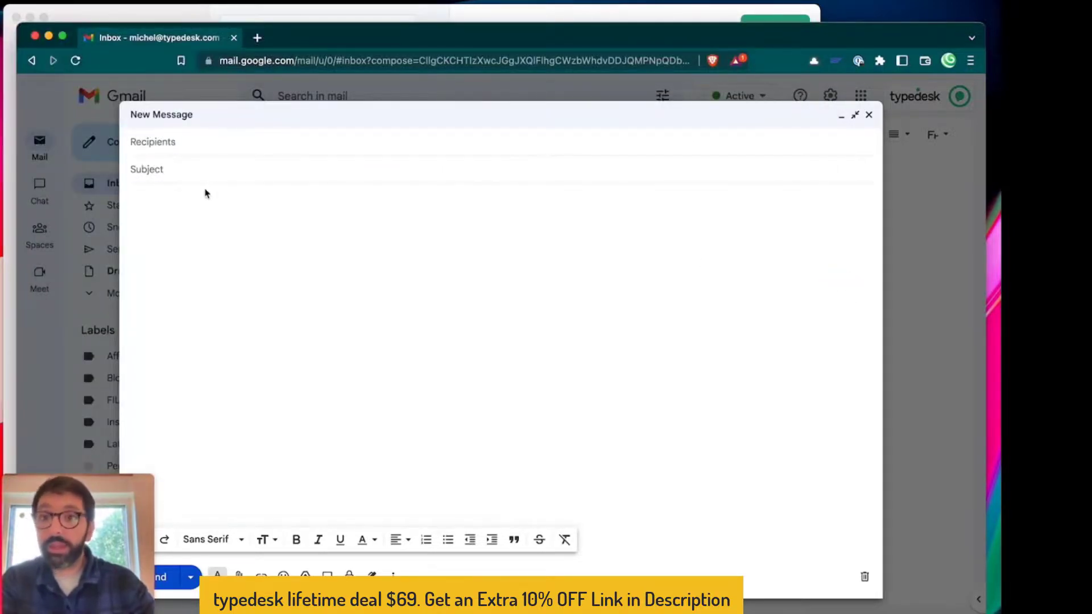
Write 'Please check out this demo' as the first line of the new response
click(178, 212)
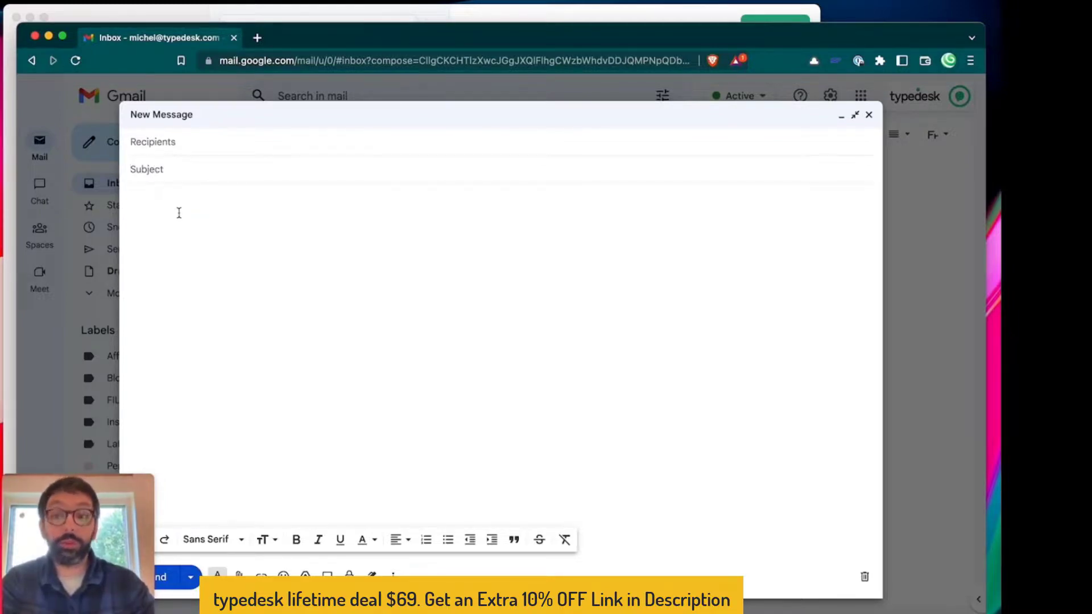
click(141, 21)
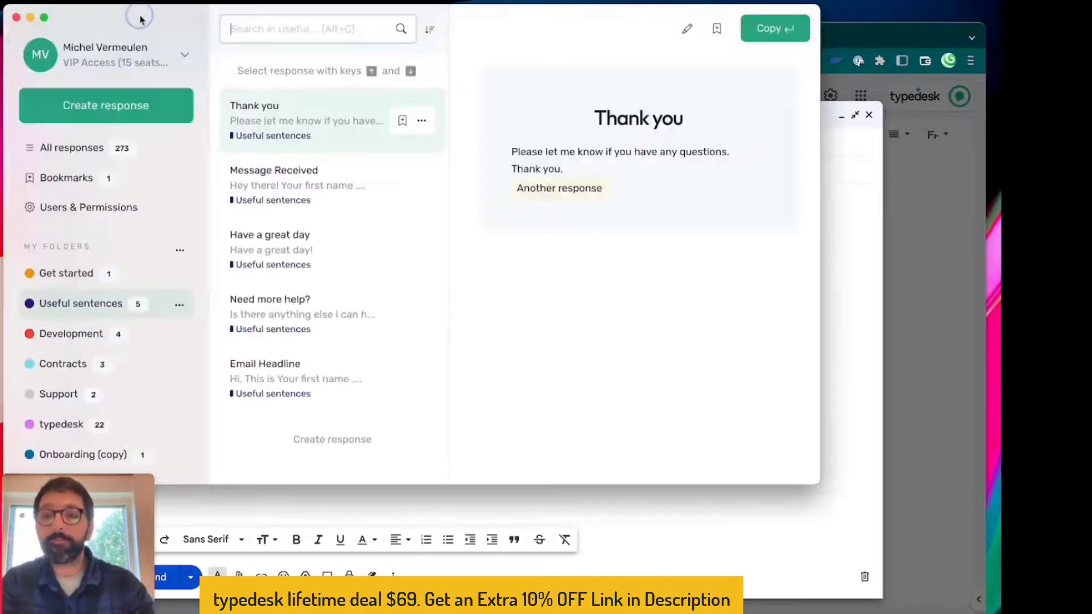
mouse_move(139, 19)
mouse_down()
mouse_move(103, 110)
mouse_move(136, 68)
mouse_move(132, 17)
mouse_up()
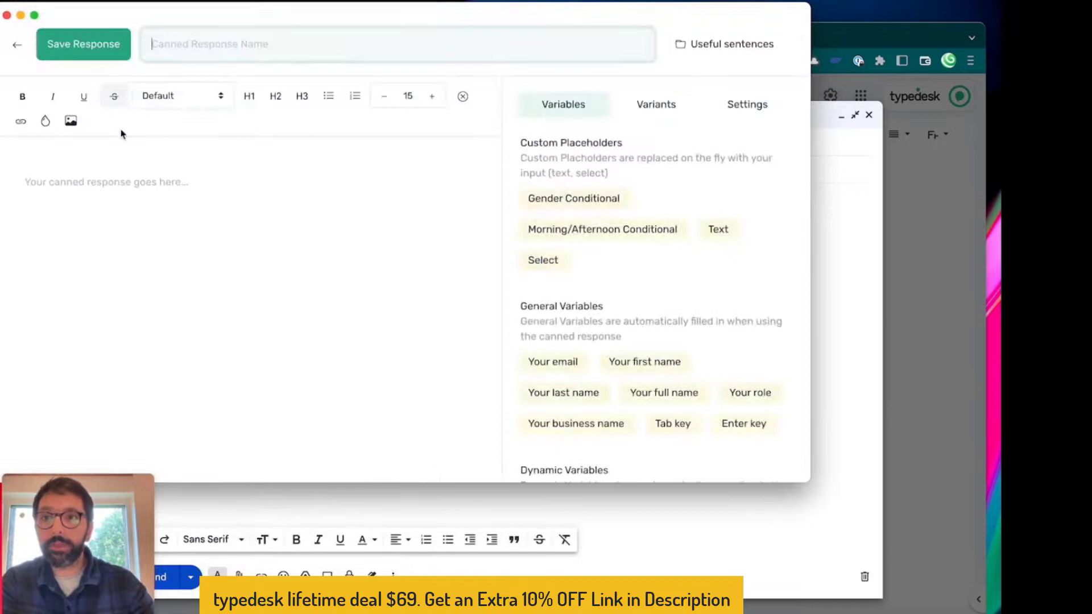
click(73, 187)
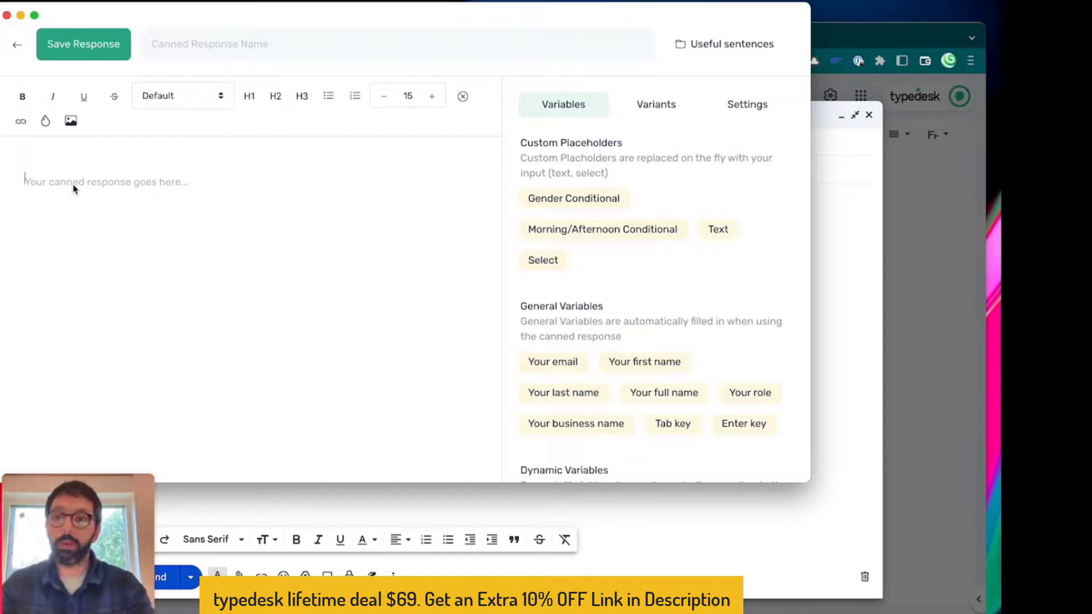
text(Please ch)
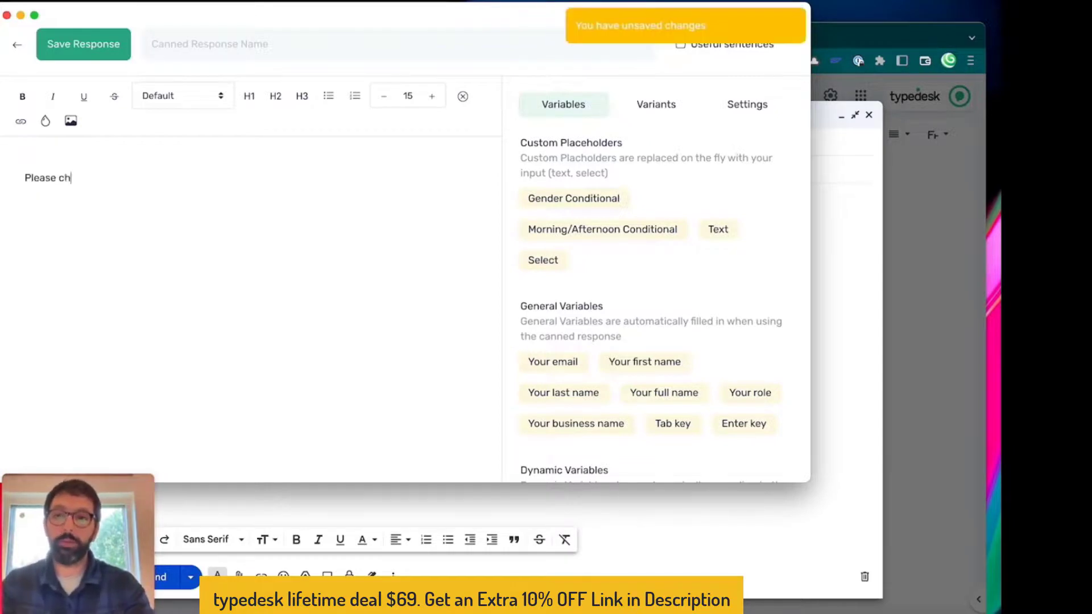
text(eck out this demo)
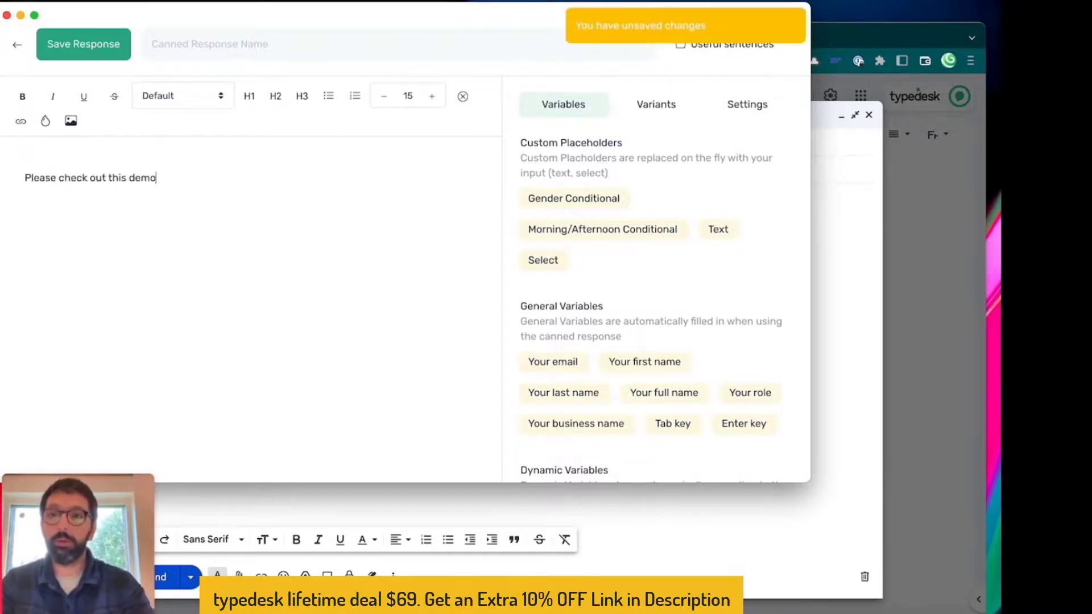
key(Return)
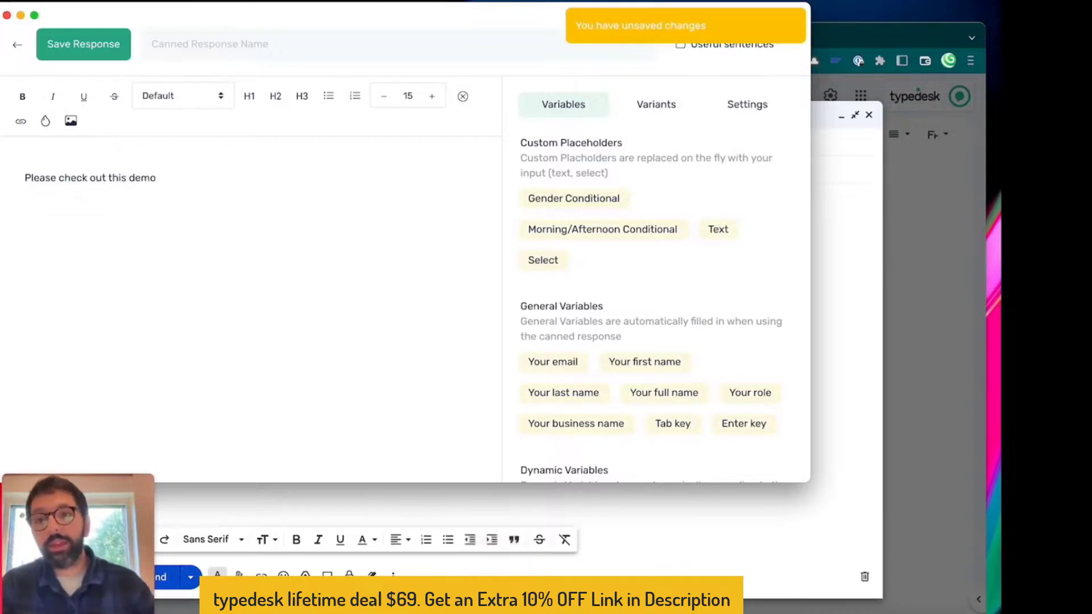
scroll(687, 392, down, 2)
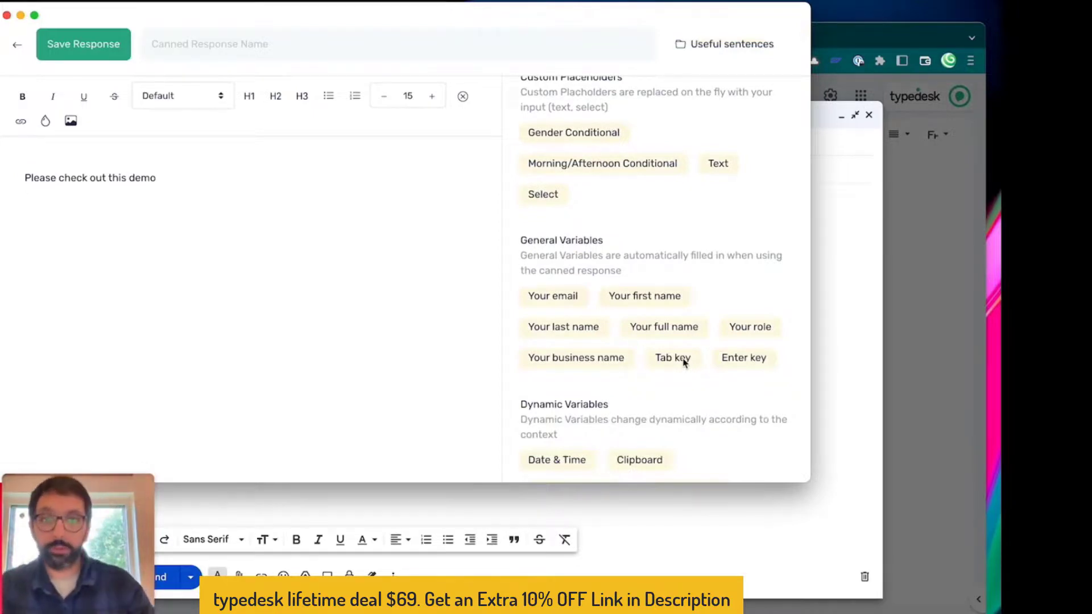
Add a Tab key variable after the first line, followed by the greeting 'Hello,'
click(684, 361)
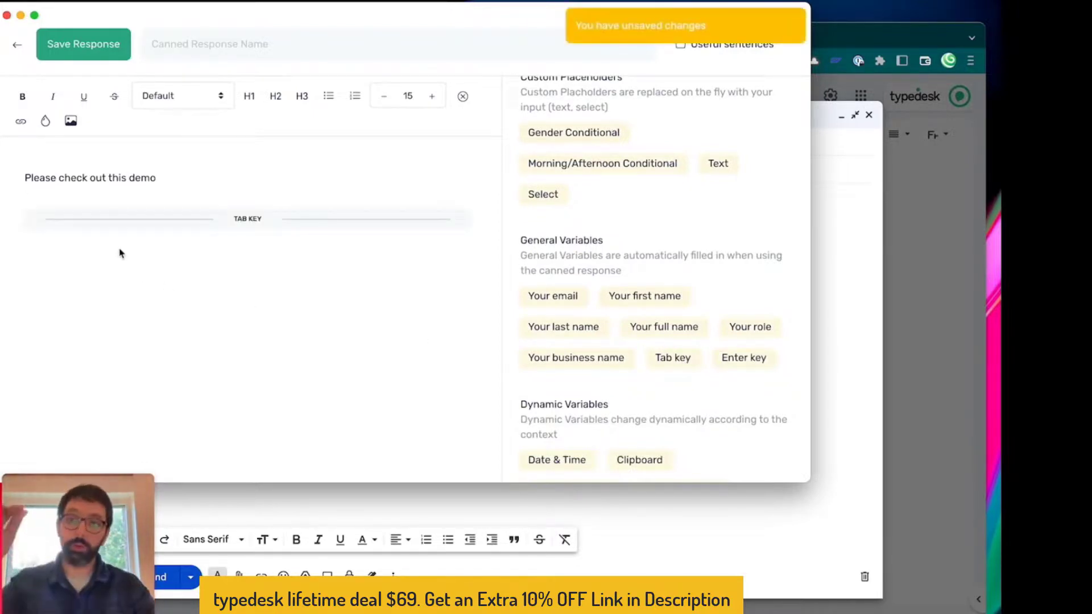
click(55, 242)
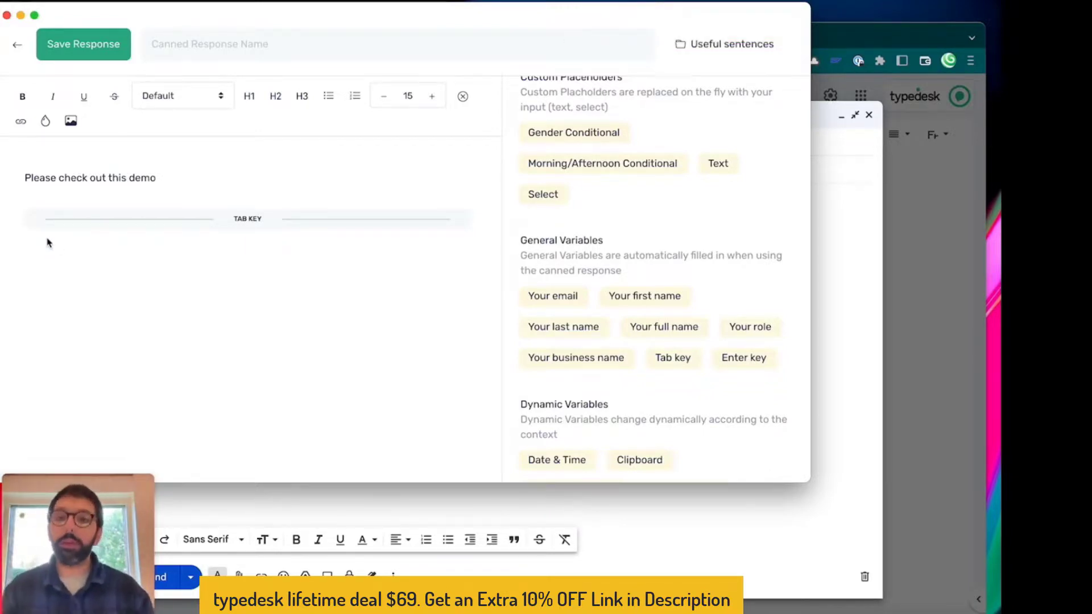
text(Hello,)
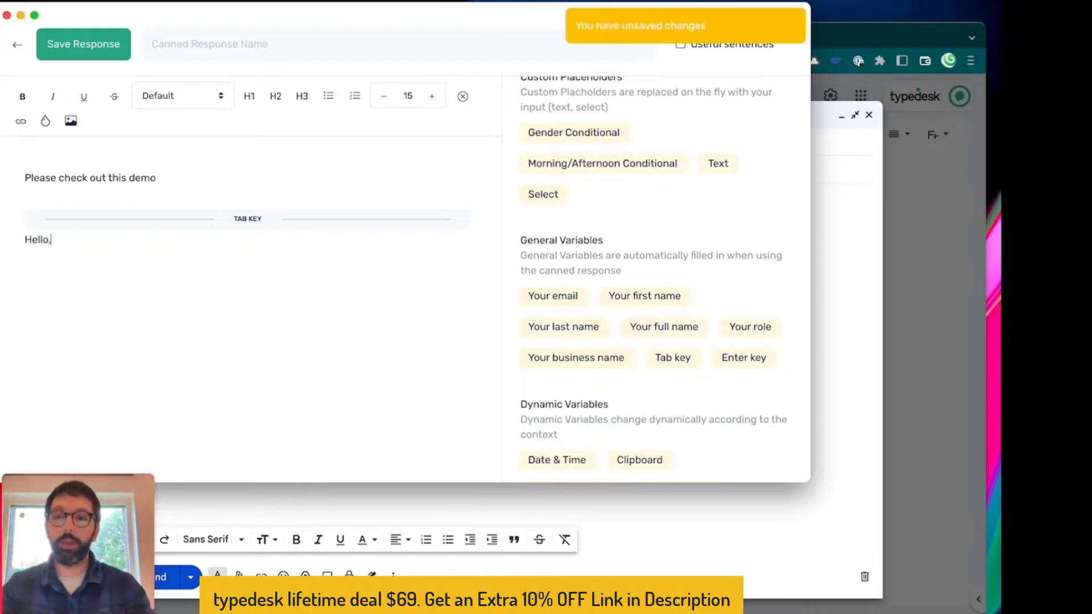
key(Return)
key(Return)
Type the body line 'Please check out this demo and reach back if you have questions.'
text(Please e)
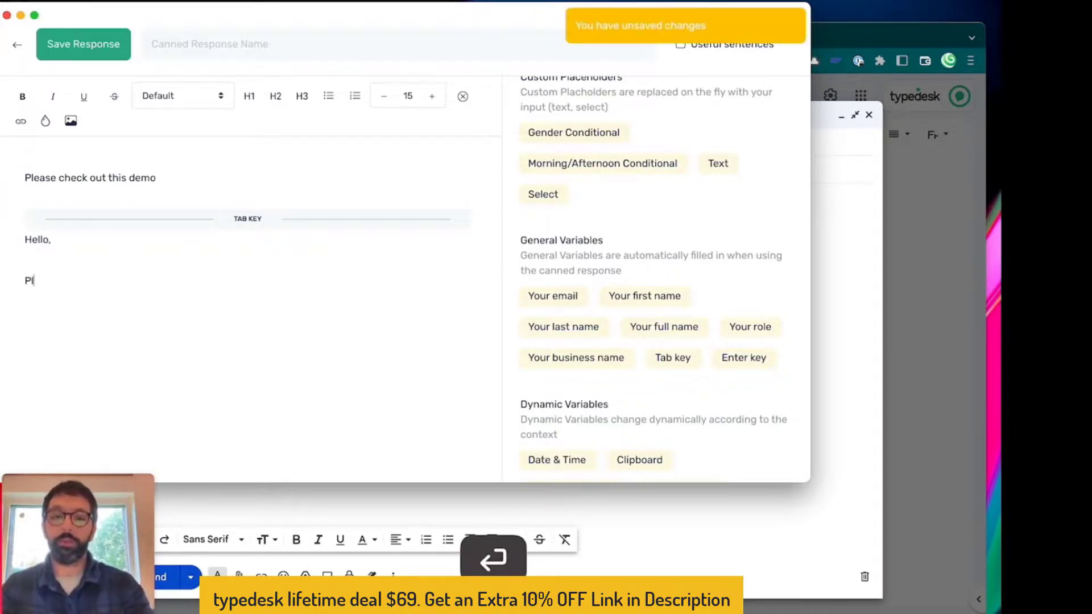
key(BackSpace)
text(chec)
key(BackSpace)
key(BackSpace)
key(BackSpace)
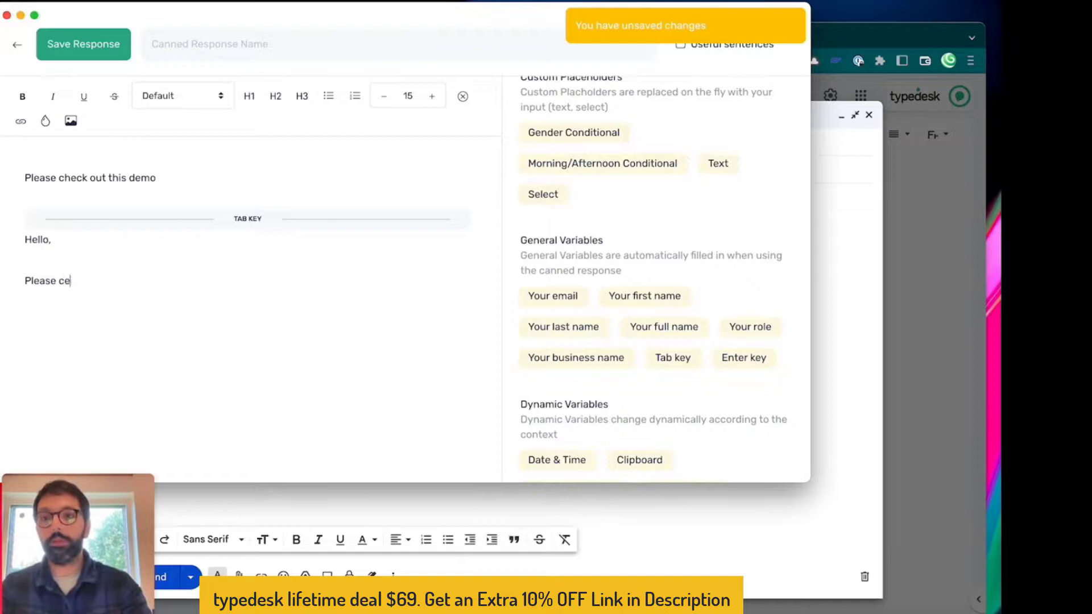
key(BackSpace)
text(chce)
key(BackSpace)
key(BackSpace)
text(eck outthis)
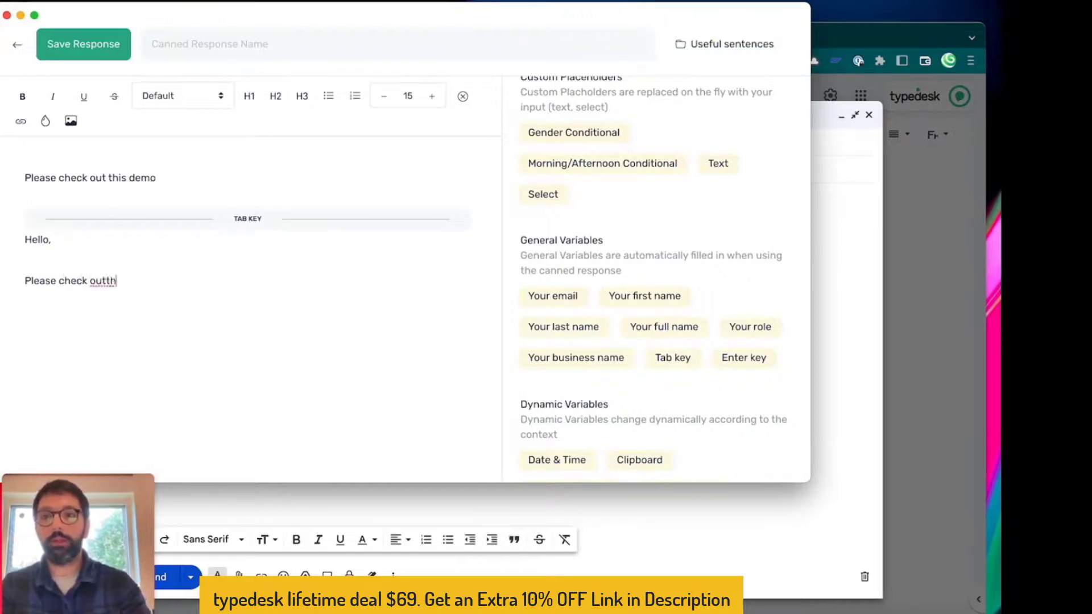
key(BackSpace)
key(BackSpace)
key(BackSpace)
key(BackSpace)
text(this)
key(BackSpace)
key(BackSpace)
key(BackSpace)
key(BackSpace)
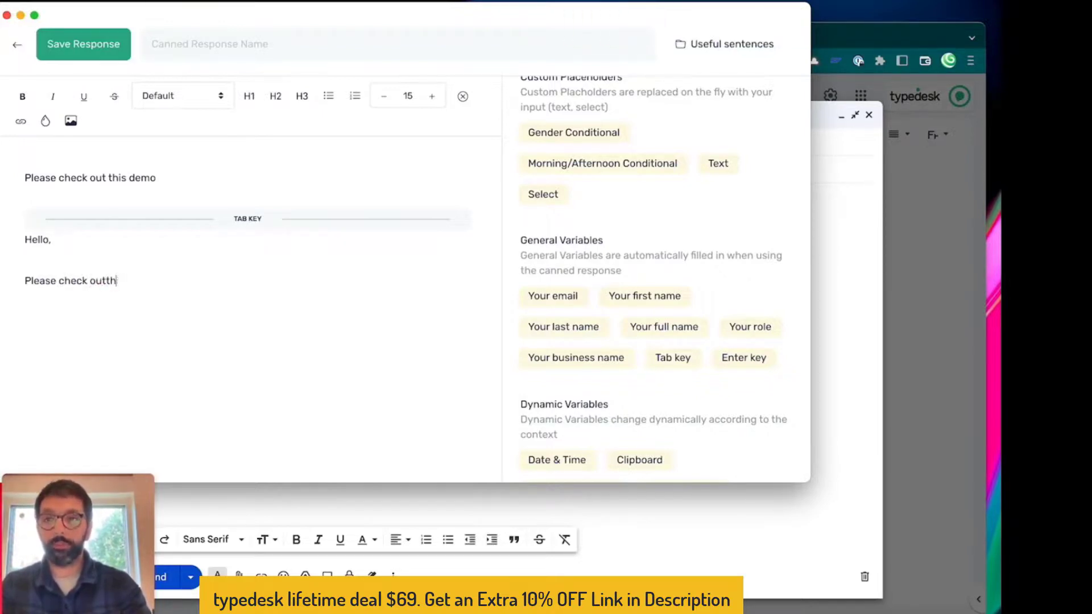
text(this demo and )
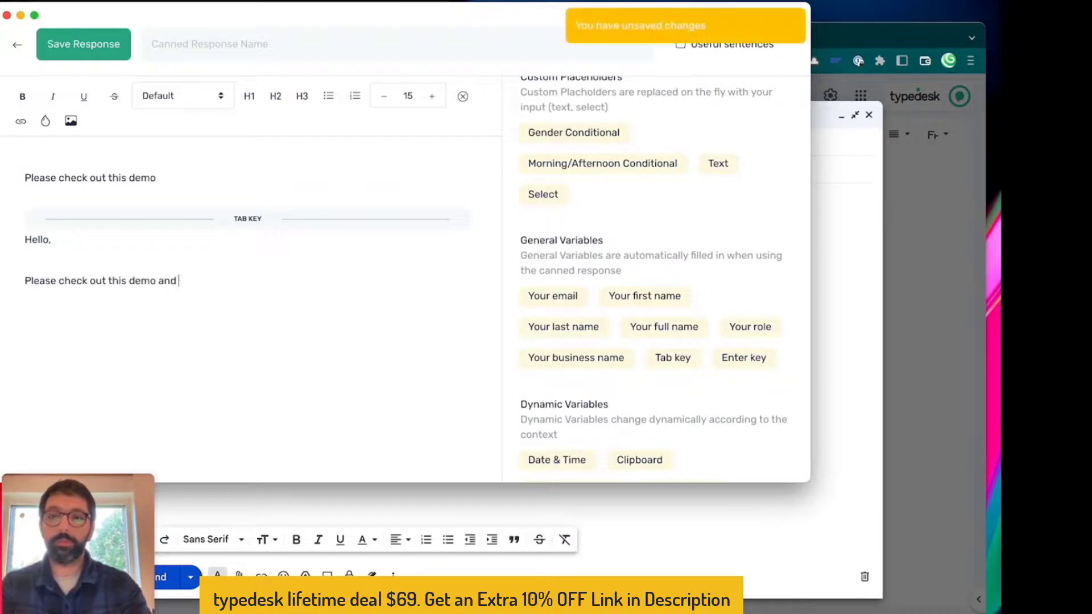
text(reach back if you have questions.)
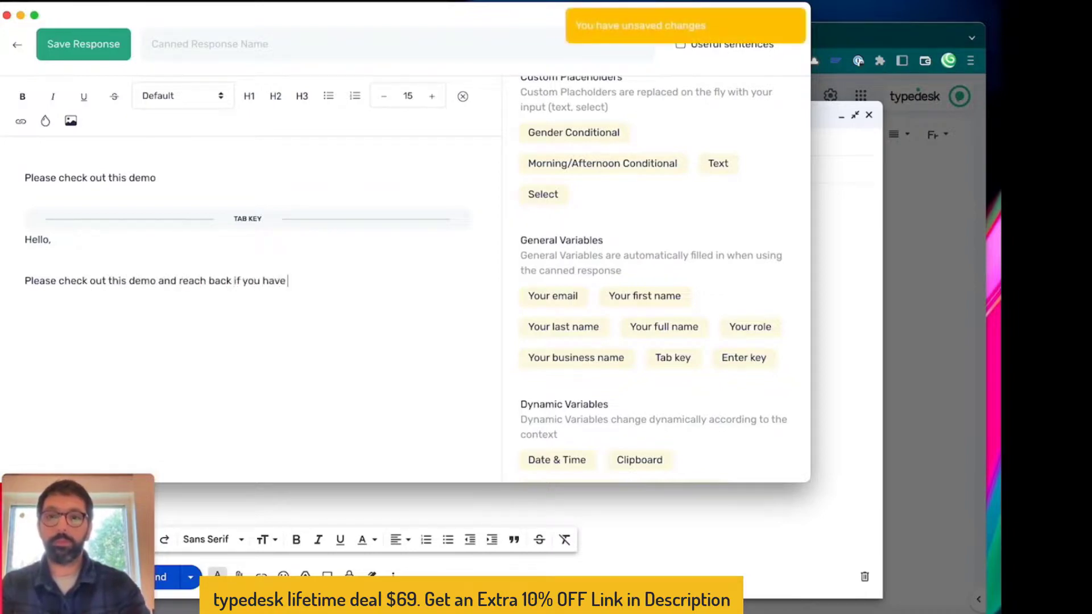
Name the response 'Gmail Demo' and save it to Useful sentences
click(183, 59)
text(Gmail Demo)
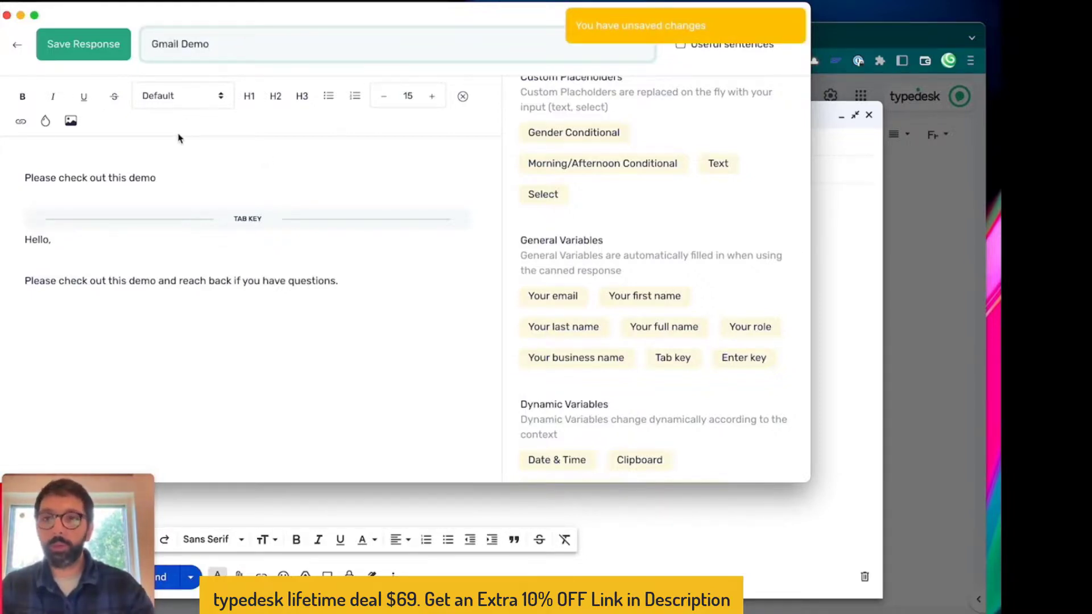
click(110, 48)
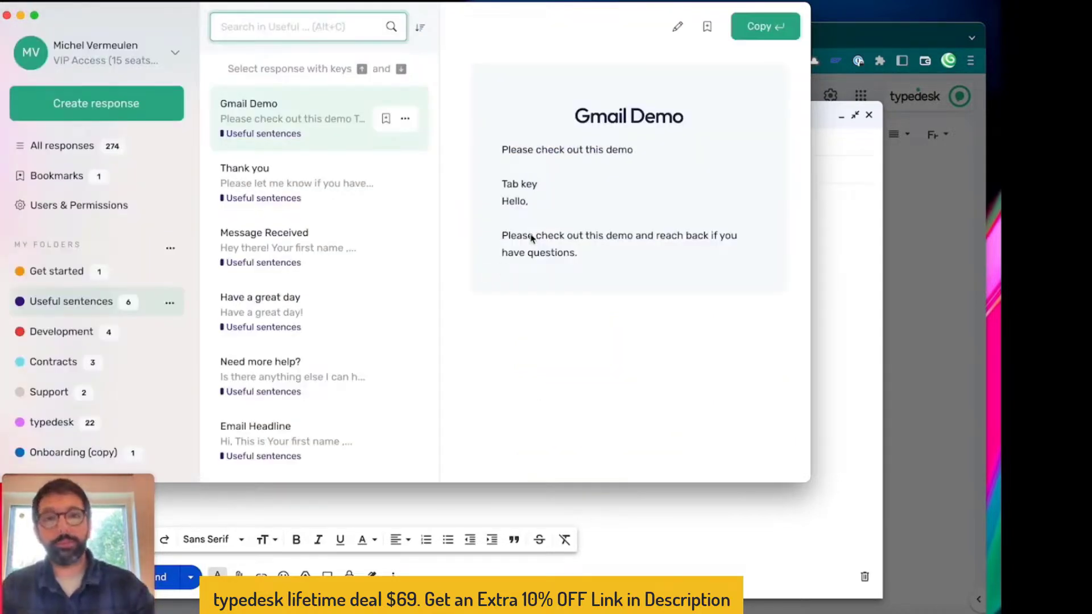
Insert the Gmail Demo response into the Gmail subject via the alt+space picker, then clear the body
click(7, 16)
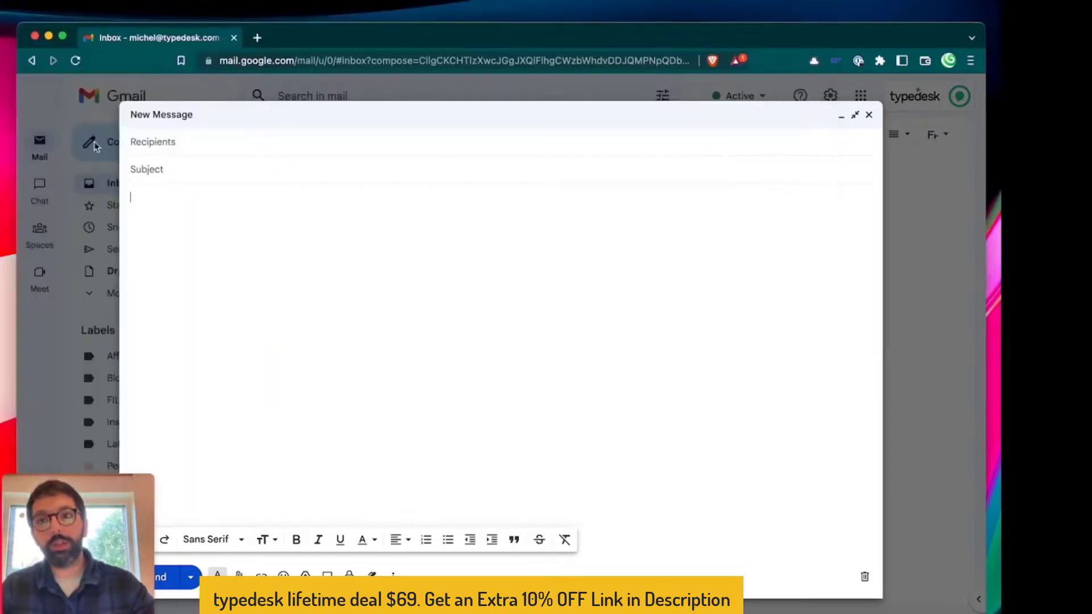
click(165, 166)
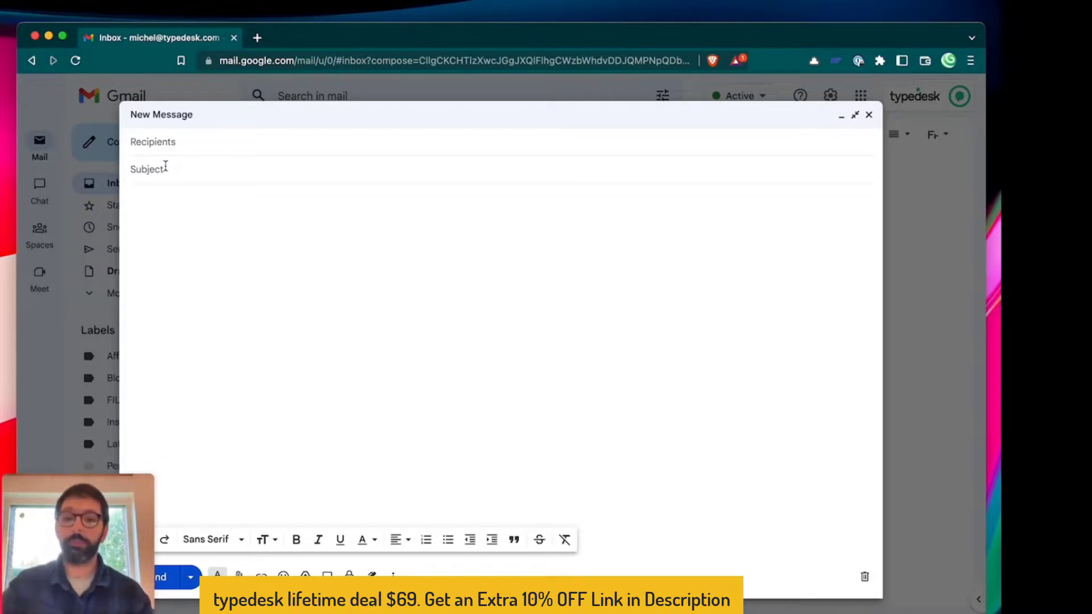
key(alt+space)
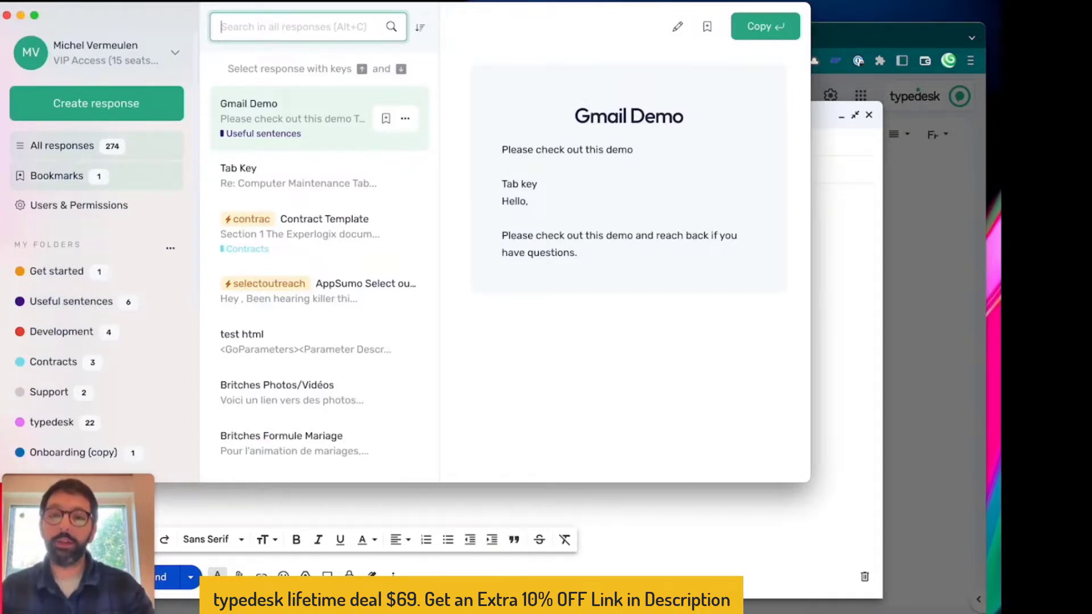
key(Return)
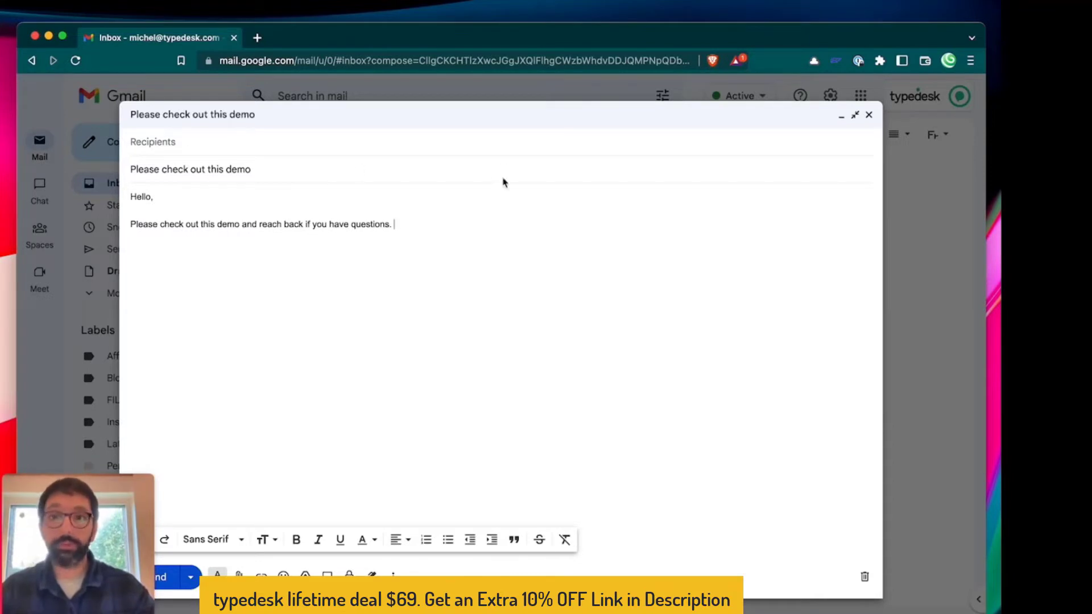
key(super+a)
key(BackSpace)
Clear the Gmail subject line and open the Gmail Demo response for editing
click(250, 169)
key(super+a)
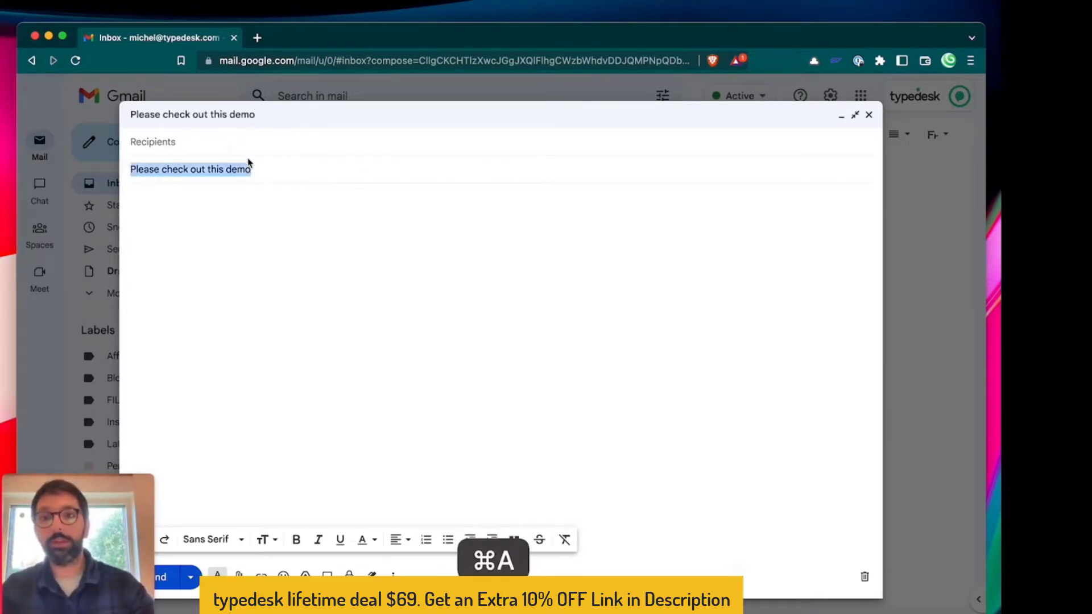
key(BackSpace)
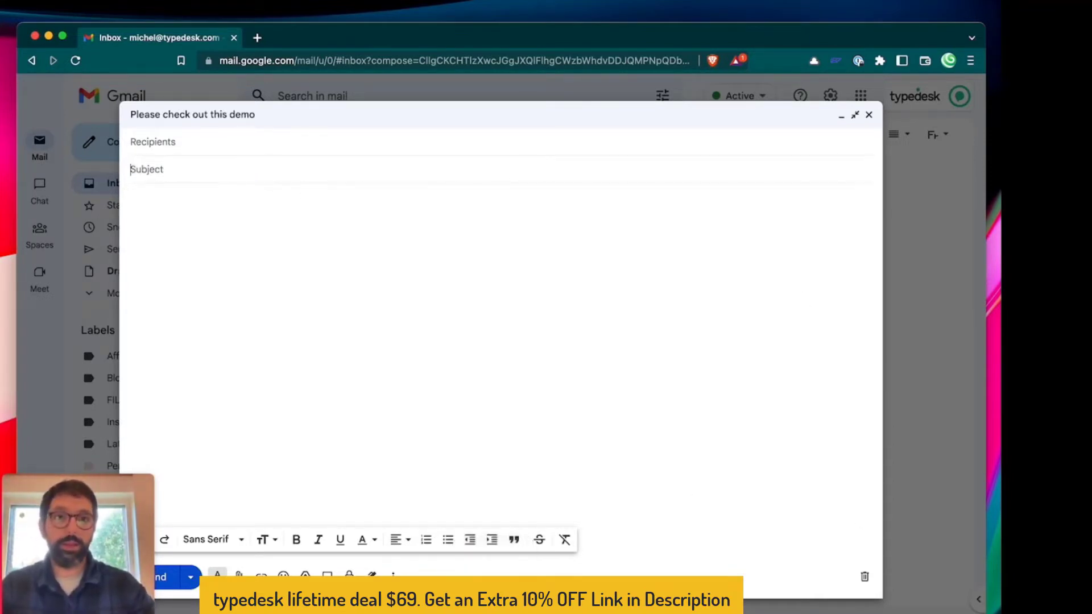
key(ctrl+space)
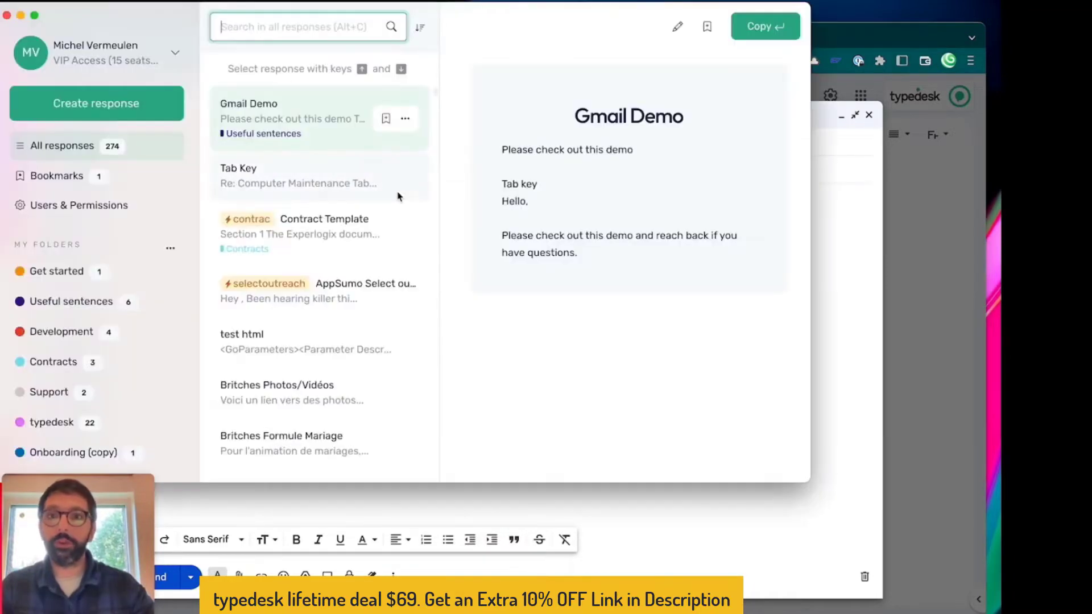
click(677, 26)
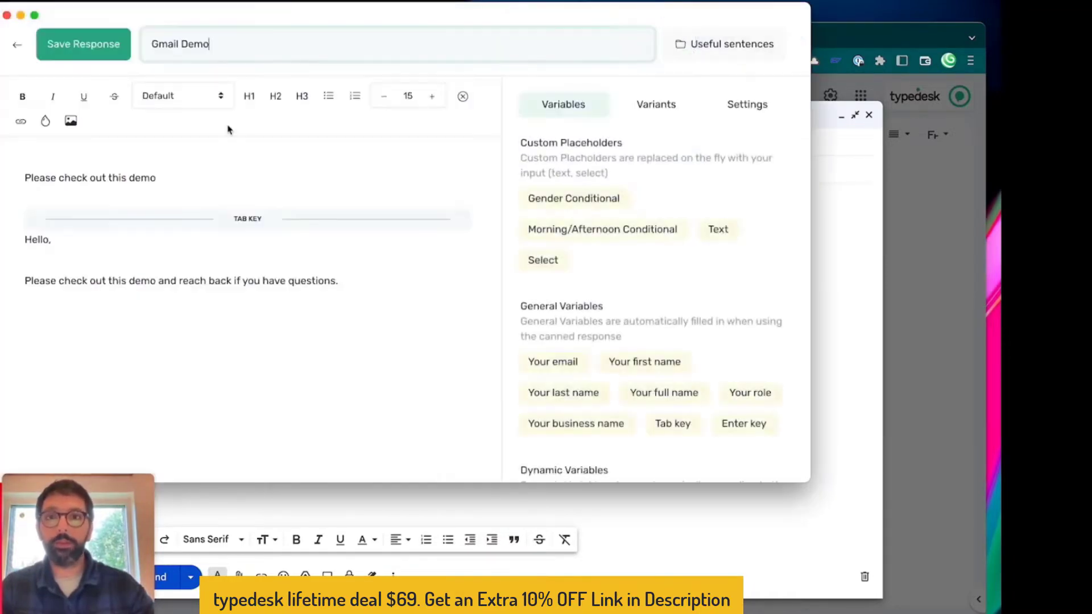
Add an 'Enter name' text variable after 'demo.' and before the comma in 'Hello,'
click(162, 177)
text(.)
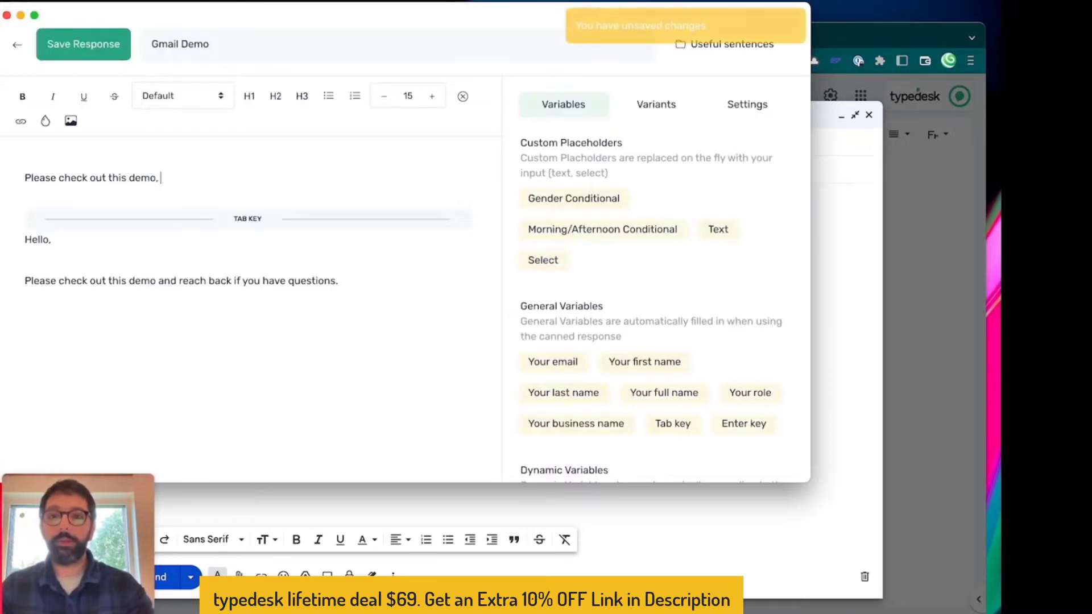
click(730, 235)
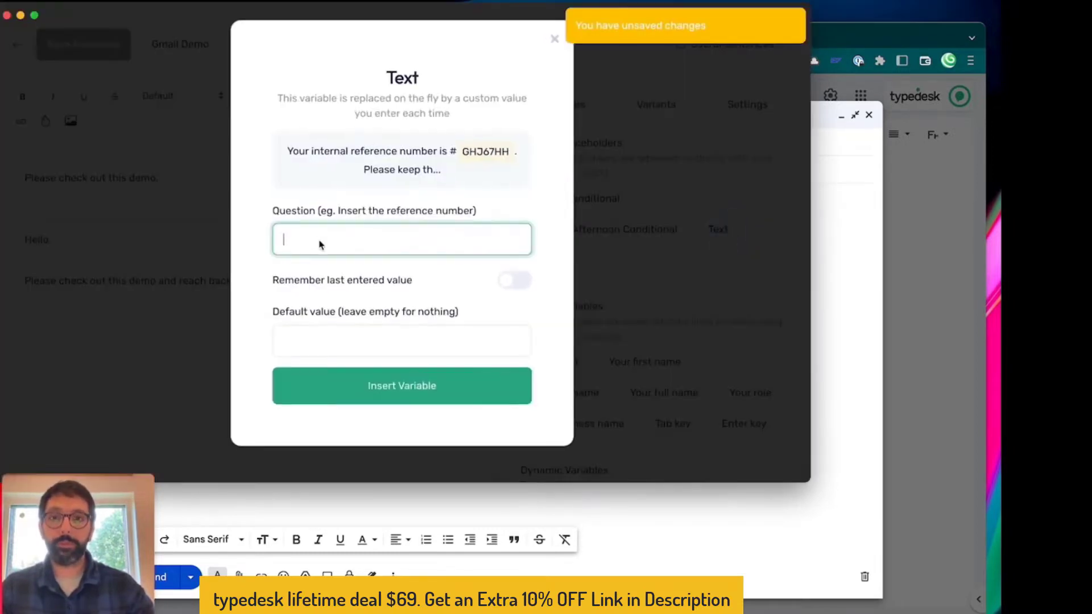
text(Enter name)
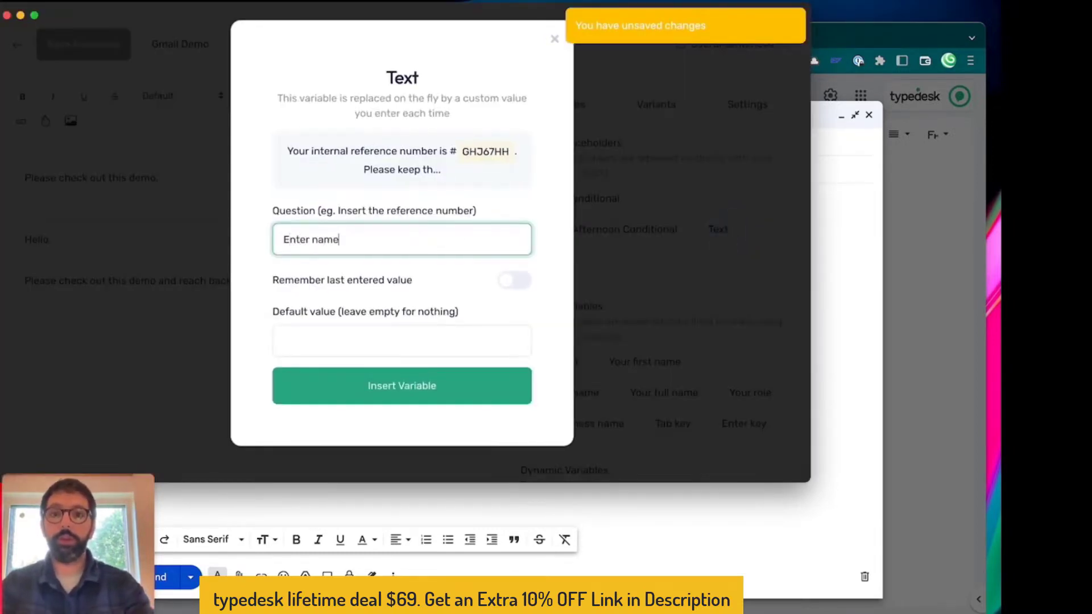
click(311, 345)
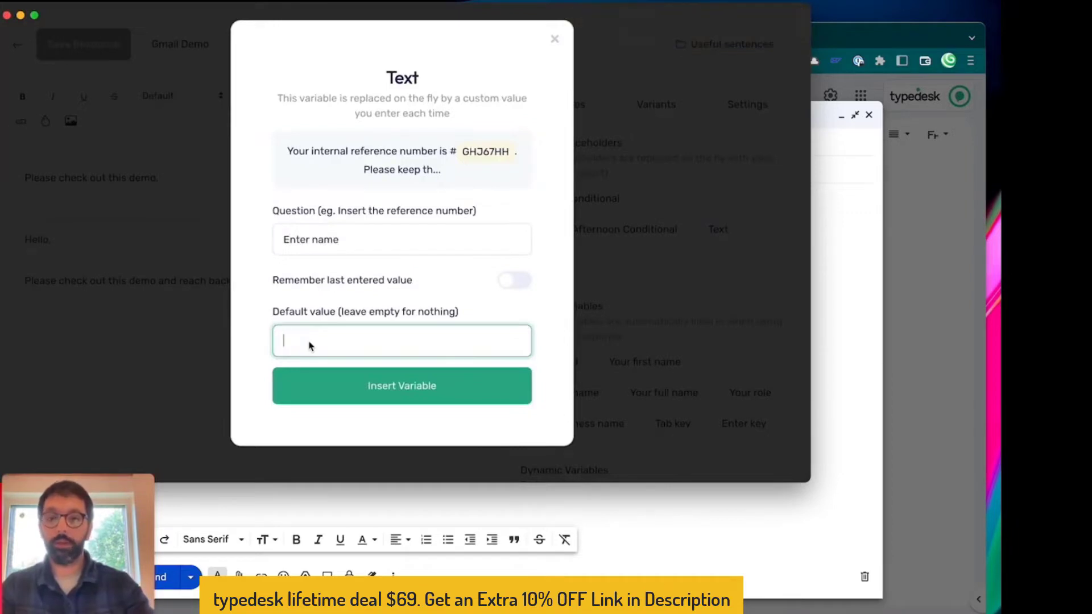
click(388, 389)
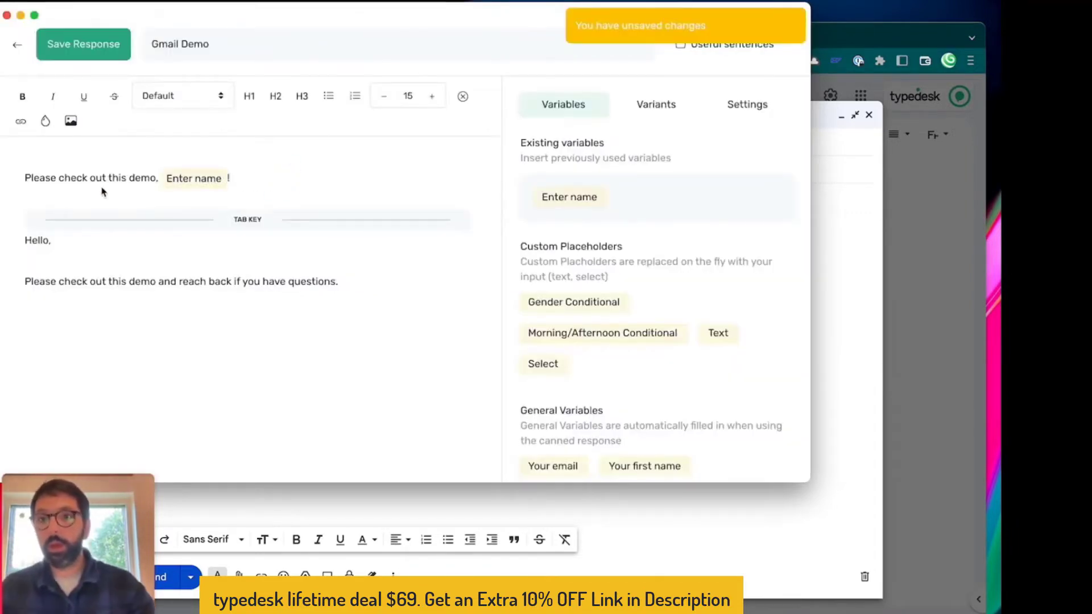
click(53, 240)
key(Left)
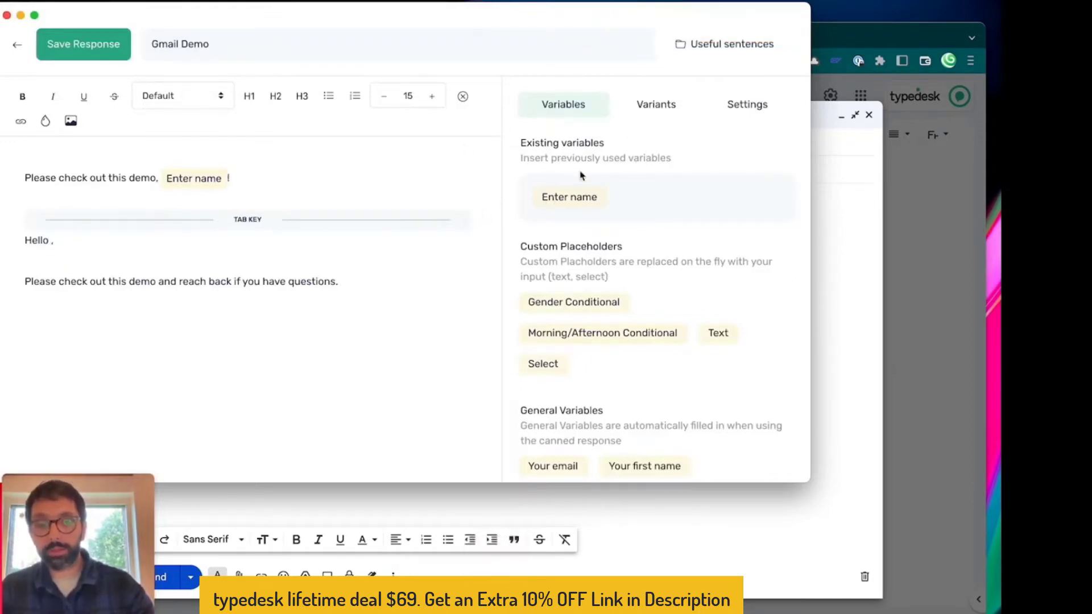
click(553, 197)
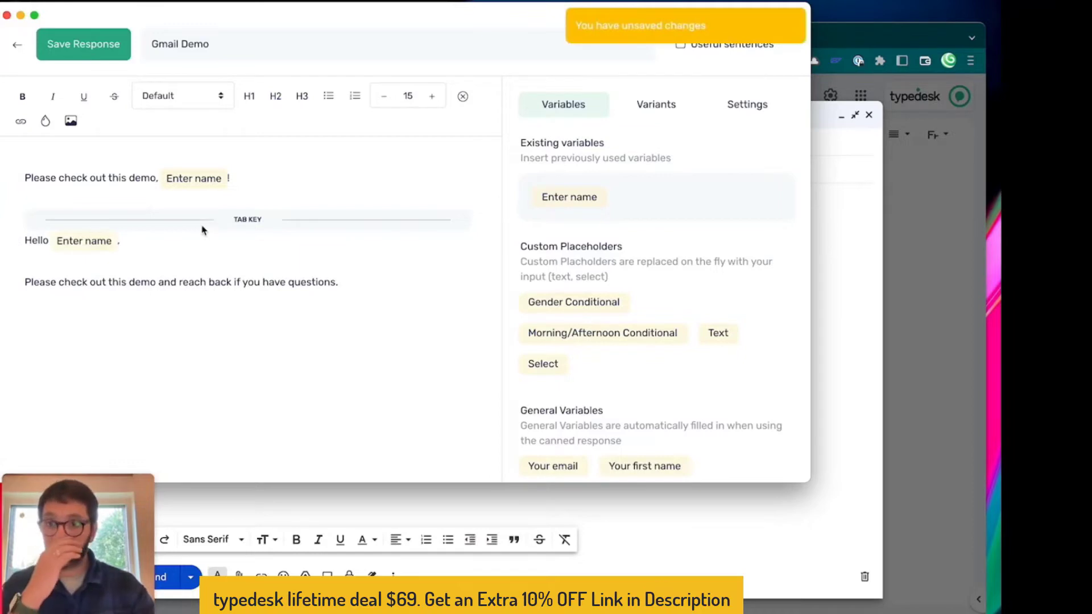
Set the response's quick shortcut to 'gmdmo' and save it
click(656, 105)
click(773, 112)
click(578, 188)
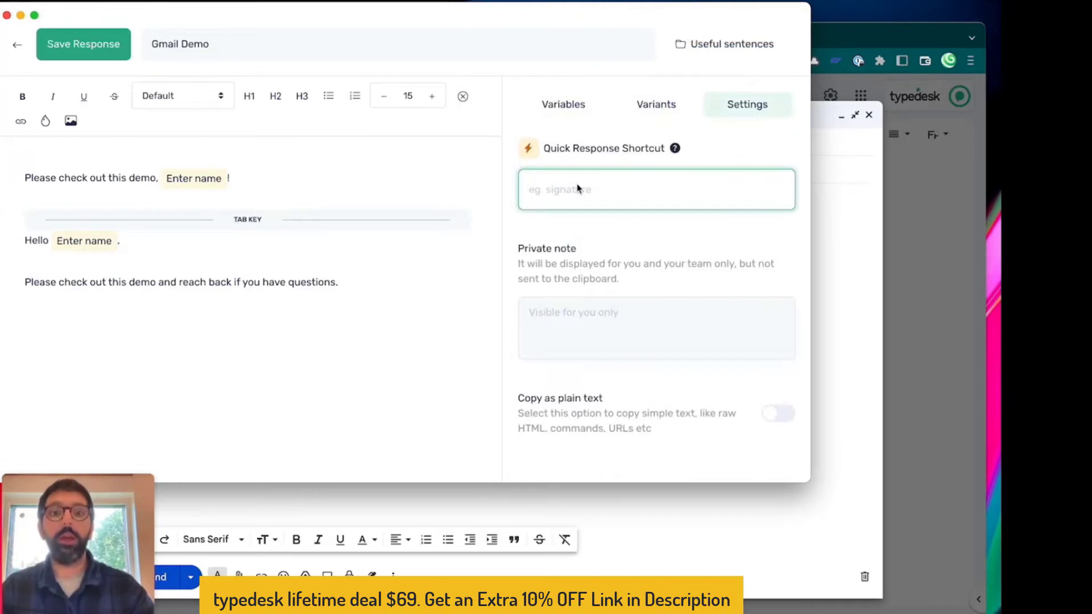
text(gmdmo)
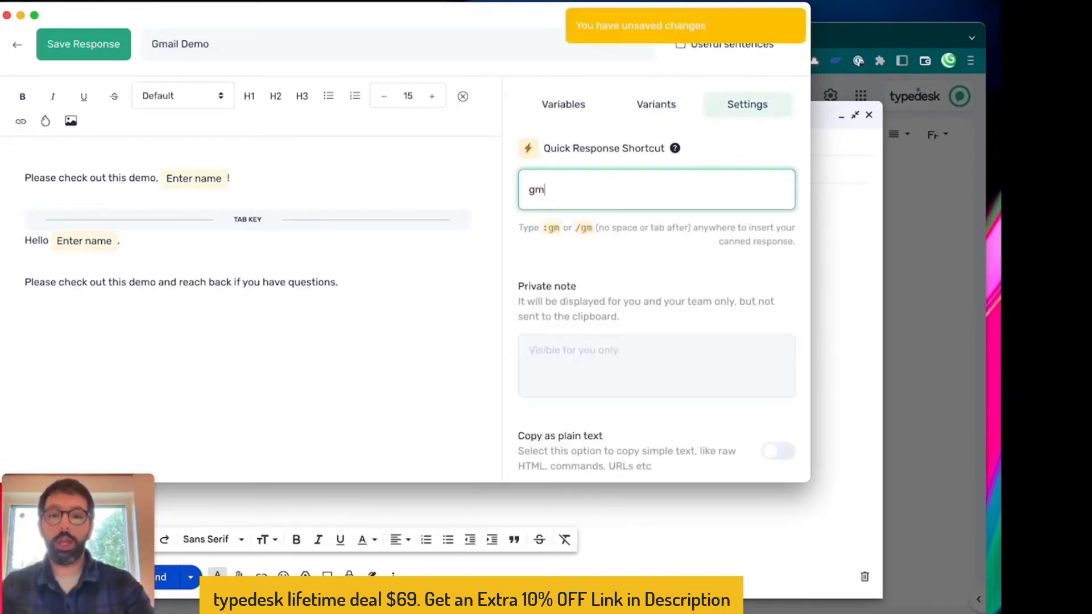
click(89, 41)
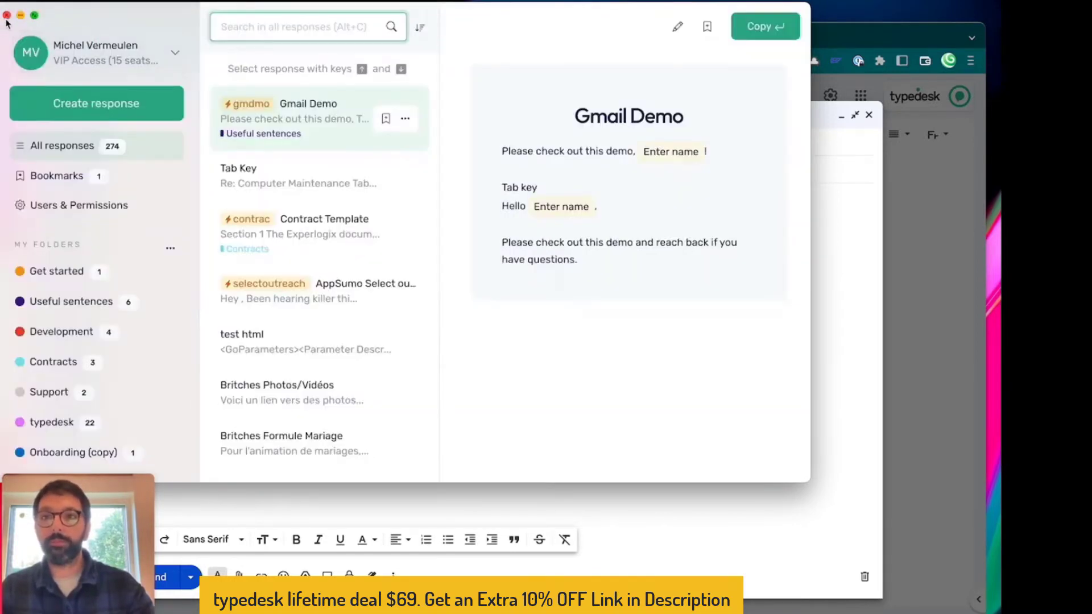
Expand the Gmail Demo shortcut in the Gmail subject, supplying a recipient name at the prompt
click(6, 16)
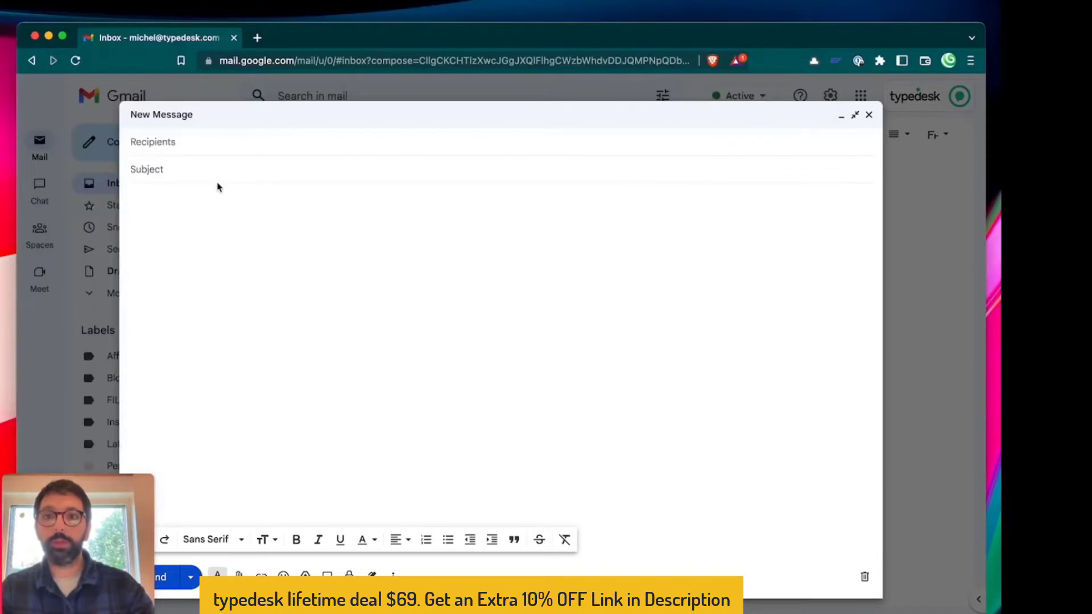
click(199, 166)
text(/)
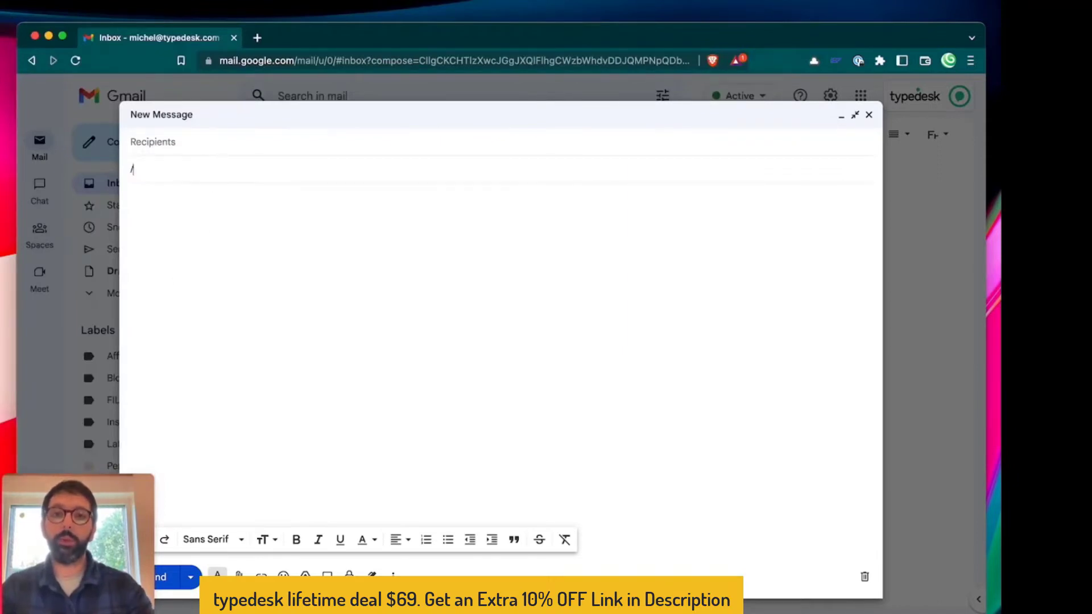
text(gdemo)
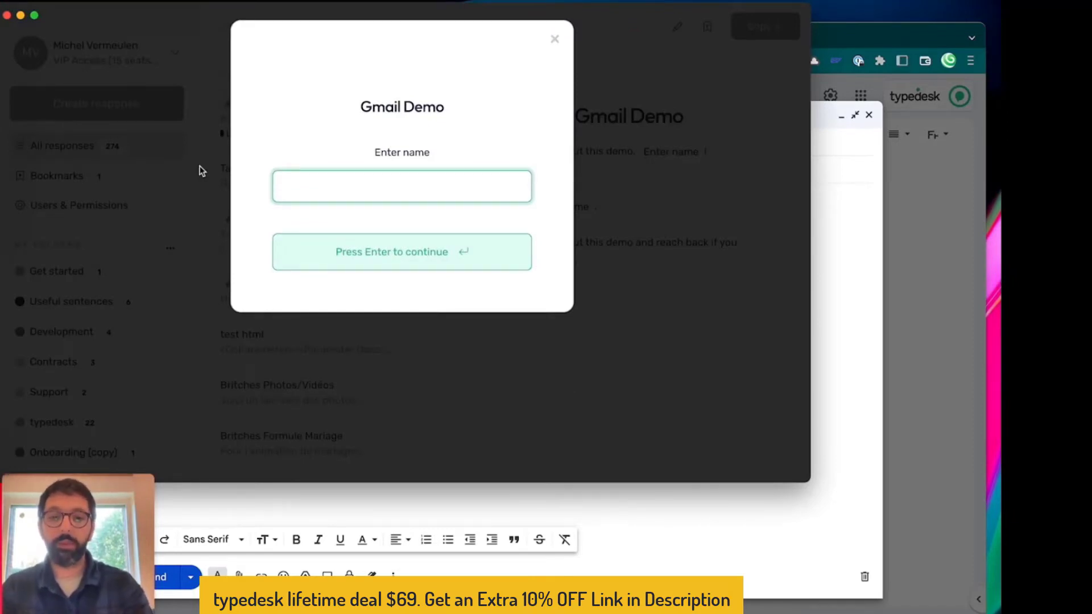
text(Bob)
key(Return)
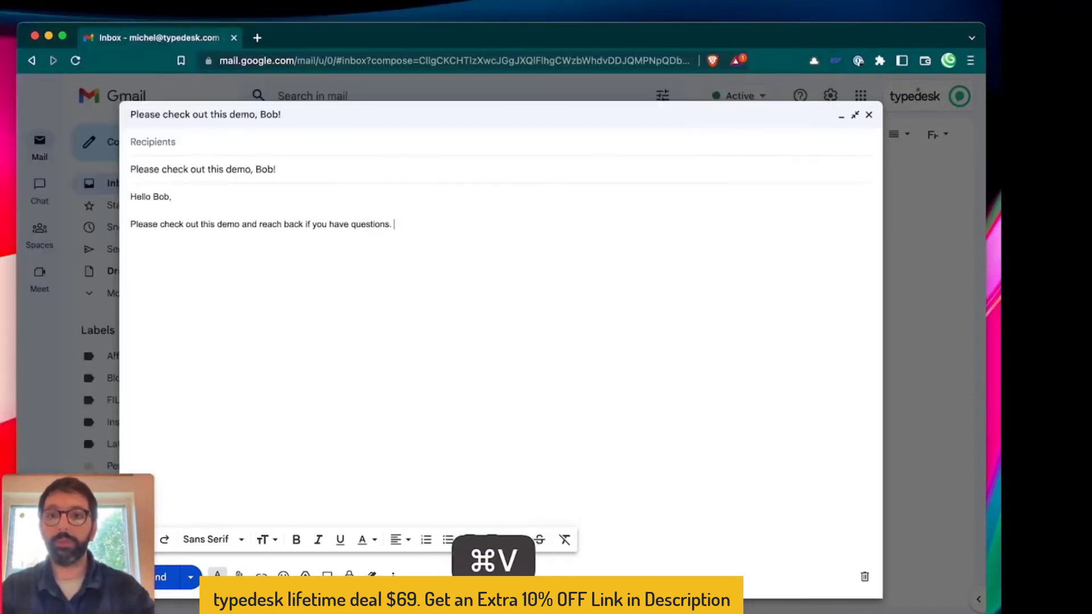
Highlight the inserted name in both the subject and the greeting
click(265, 169)
double_click(265, 169)
double_click(157, 195)
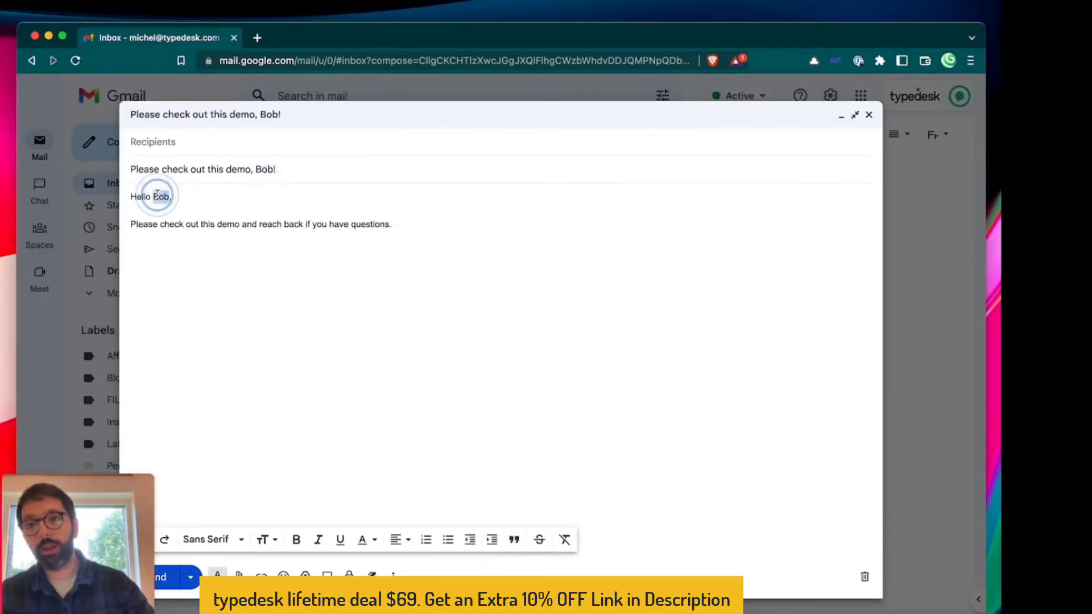